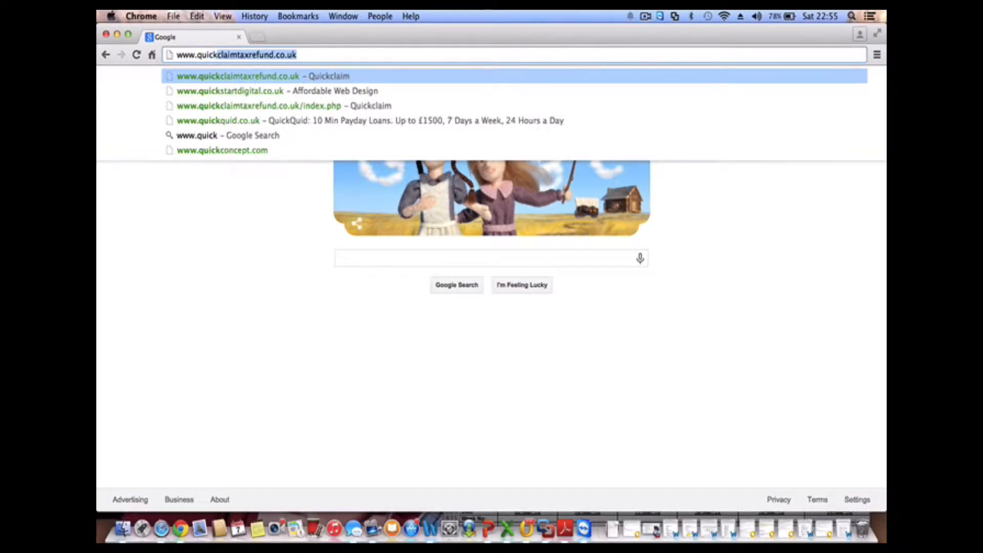
key("Return")
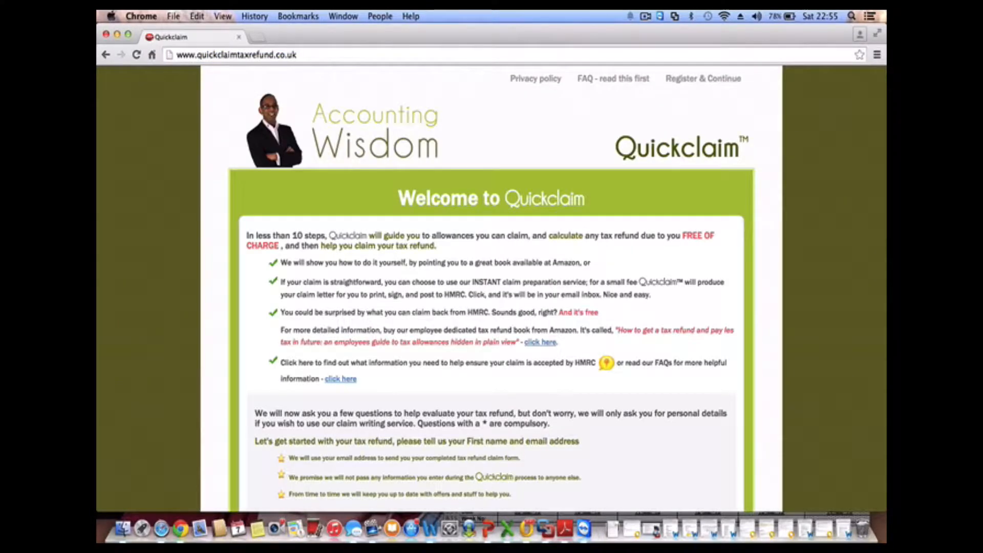
left_click(302, 54)
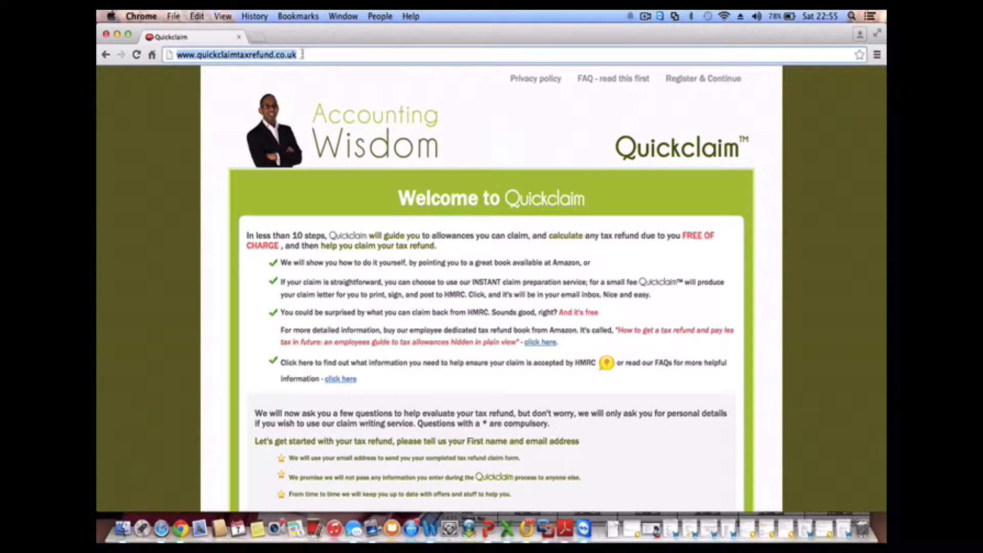
type("www.")
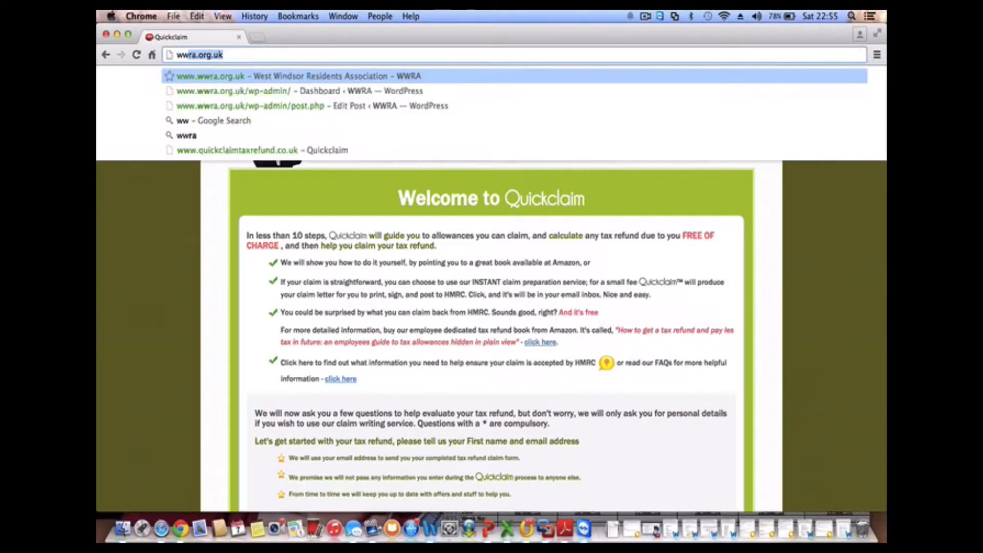
type("acc")
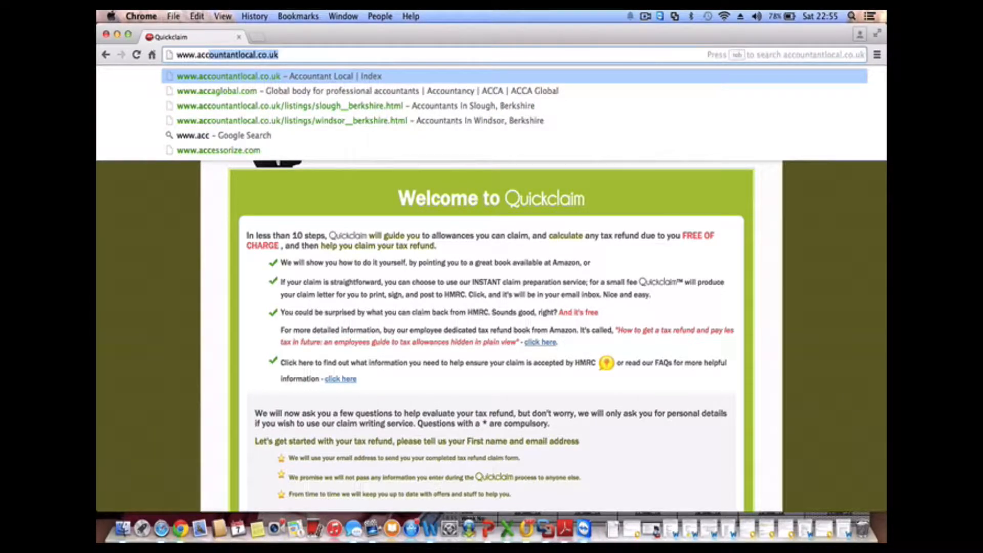
type("ount")
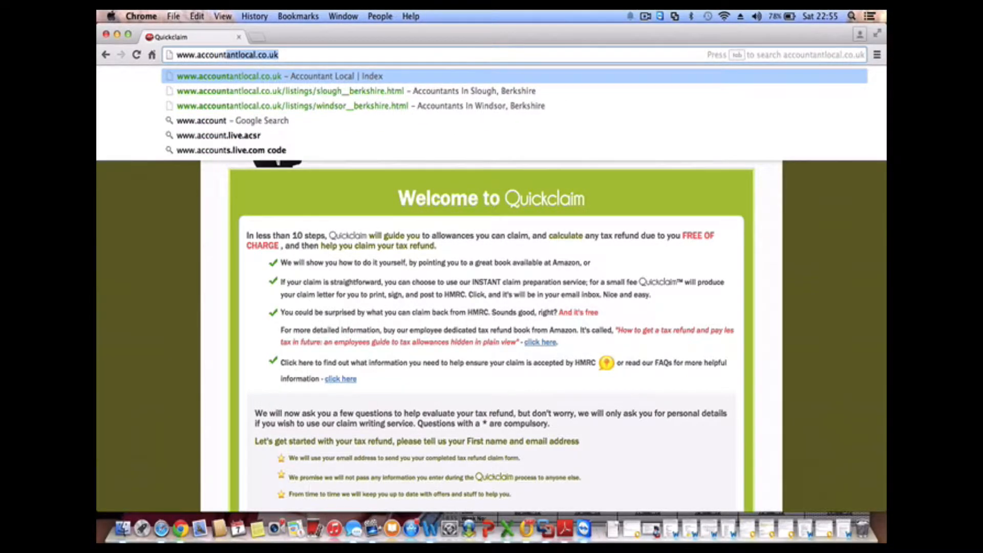
type("ingwis")
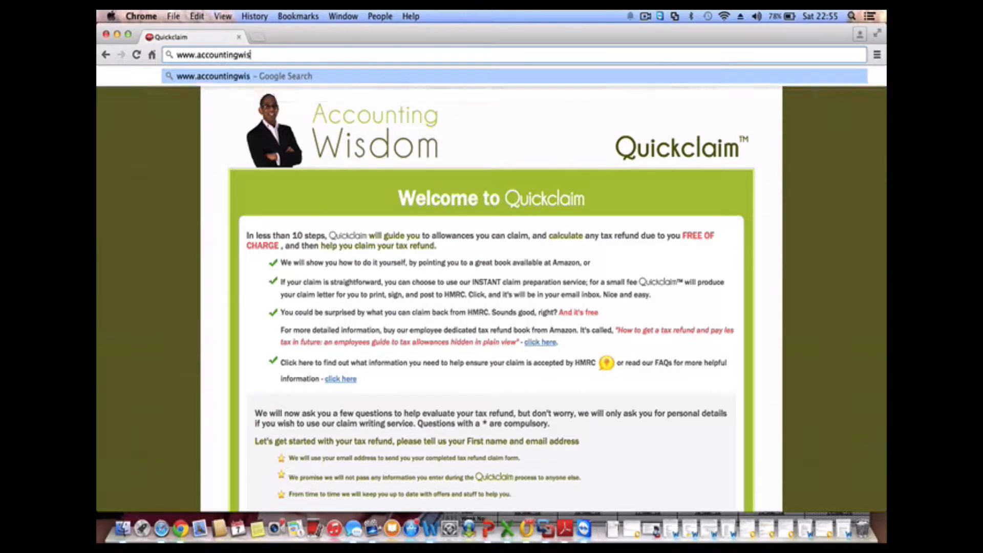
type("dom.co")
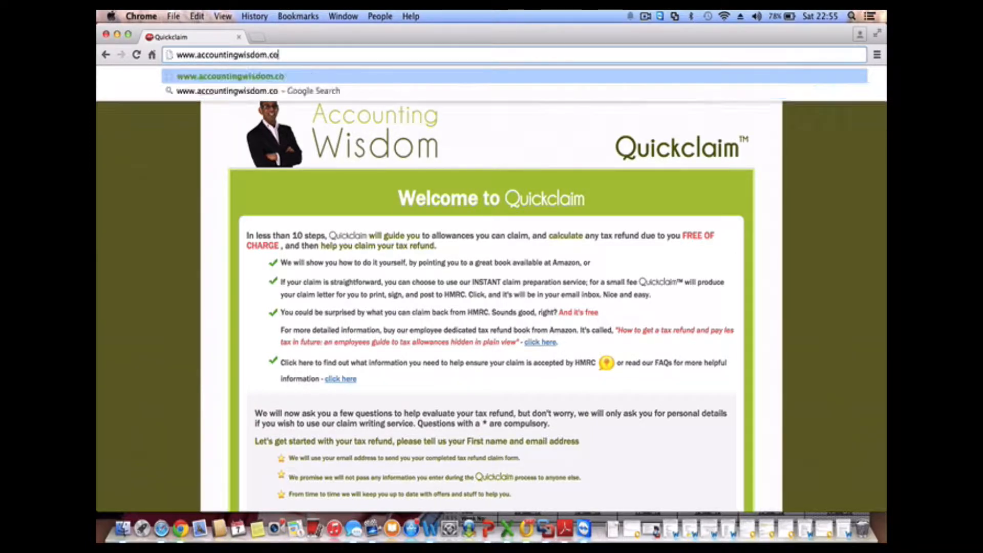
type("m")
key("Return")
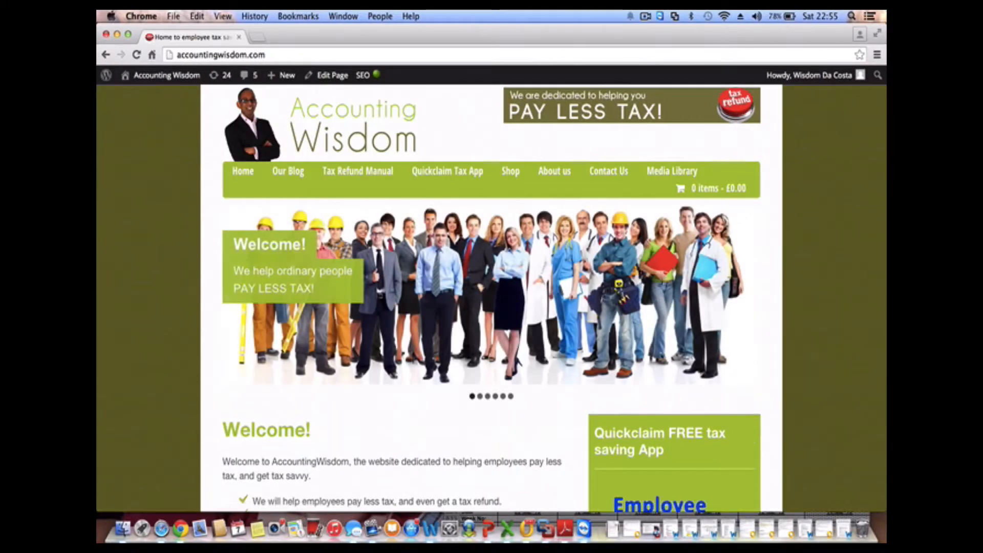
scroll(659, 365, "down", 3)
scroll(660, 364, "down", 2)
left_click(660, 364)
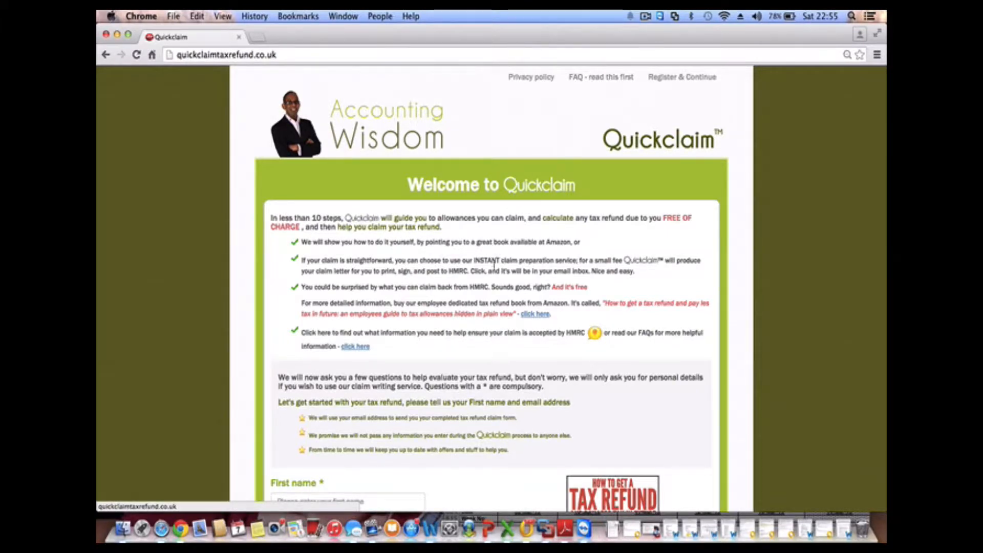
Enter the claimant's first name and e-mail address on the welcome form and submit it
scroll(496, 256, "down", 3)
scroll(495, 266, "down", 2)
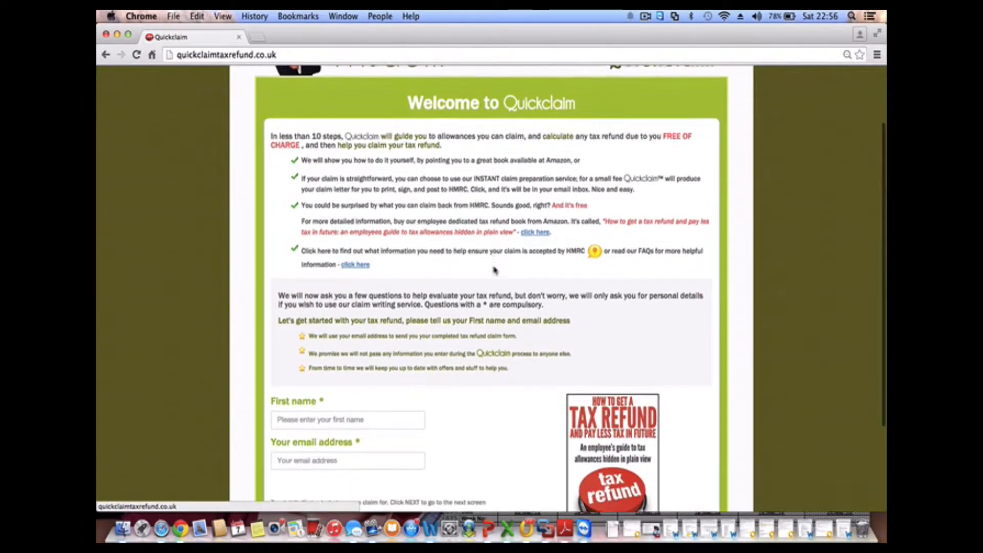
scroll(481, 305, "down", 3)
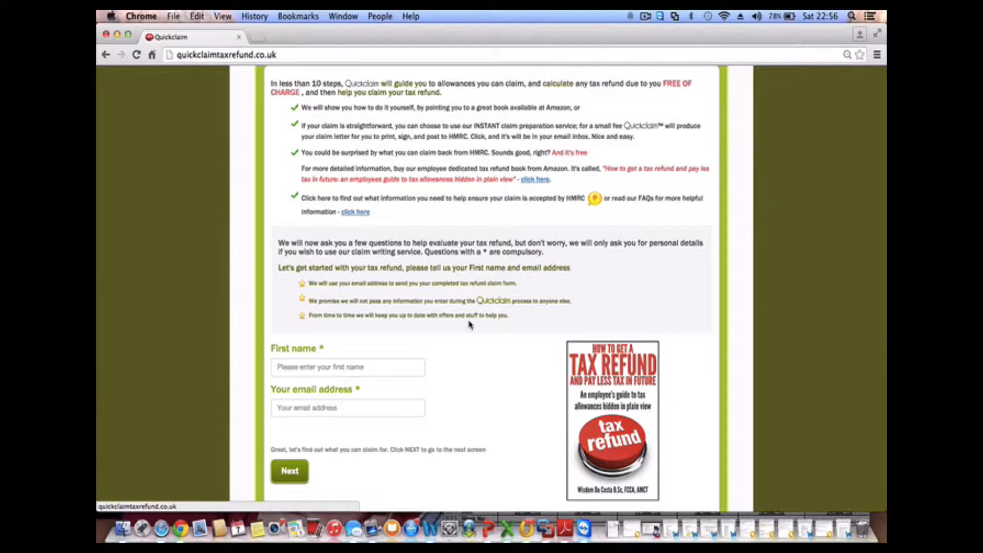
left_click(398, 370)
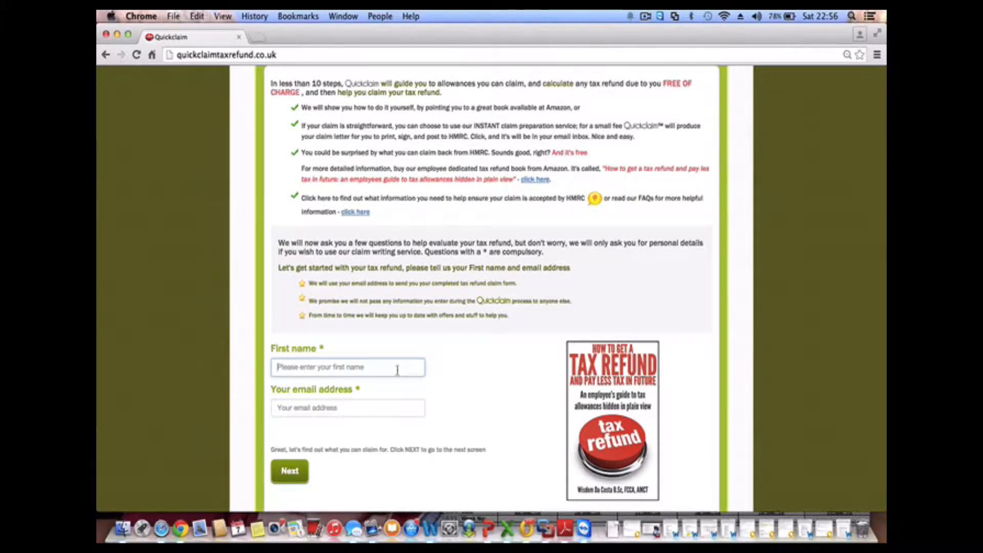
type("Sauron")
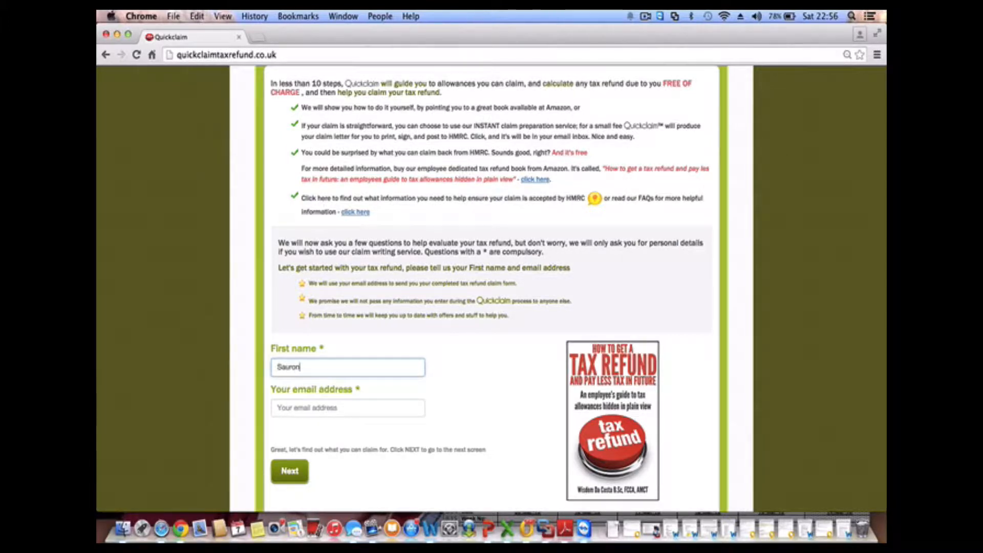
key("Tab")
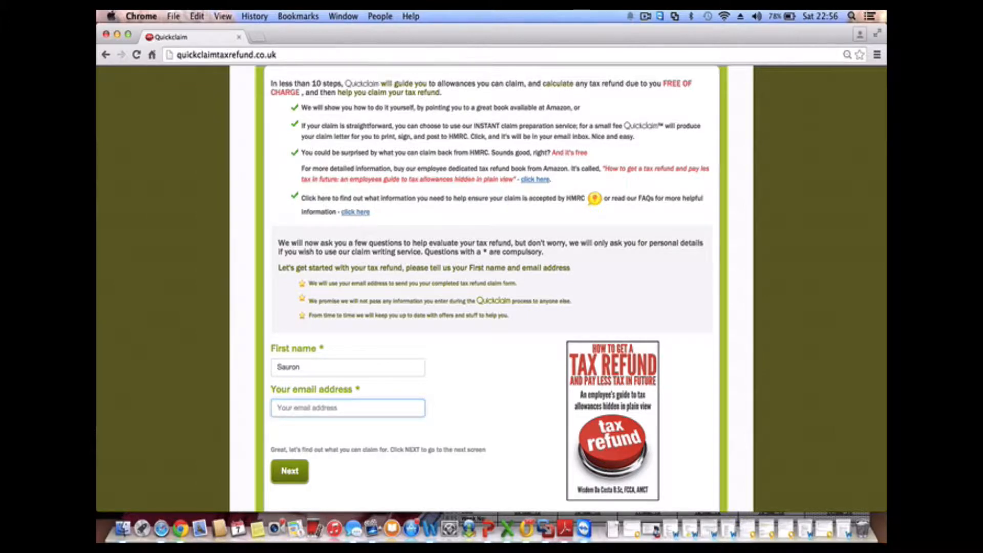
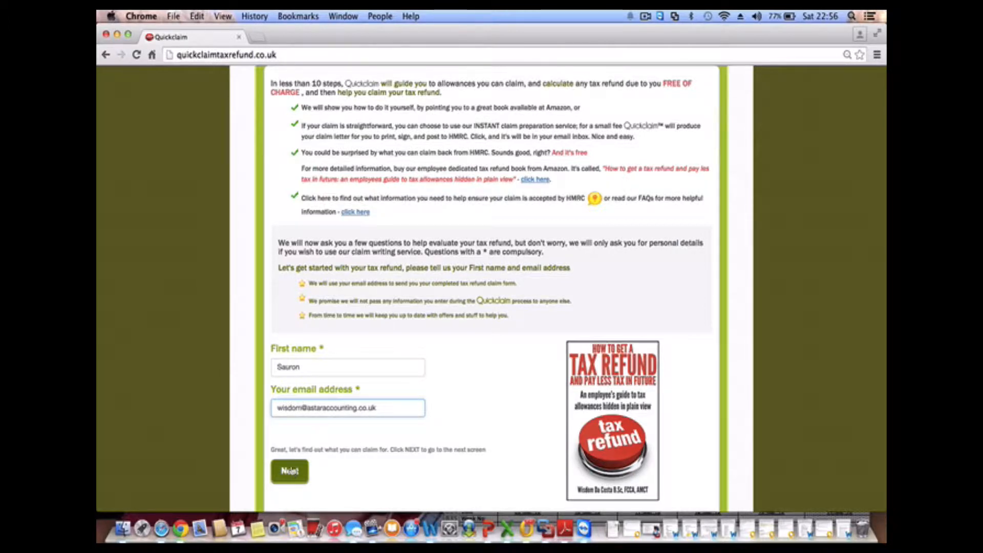
left_click(290, 471)
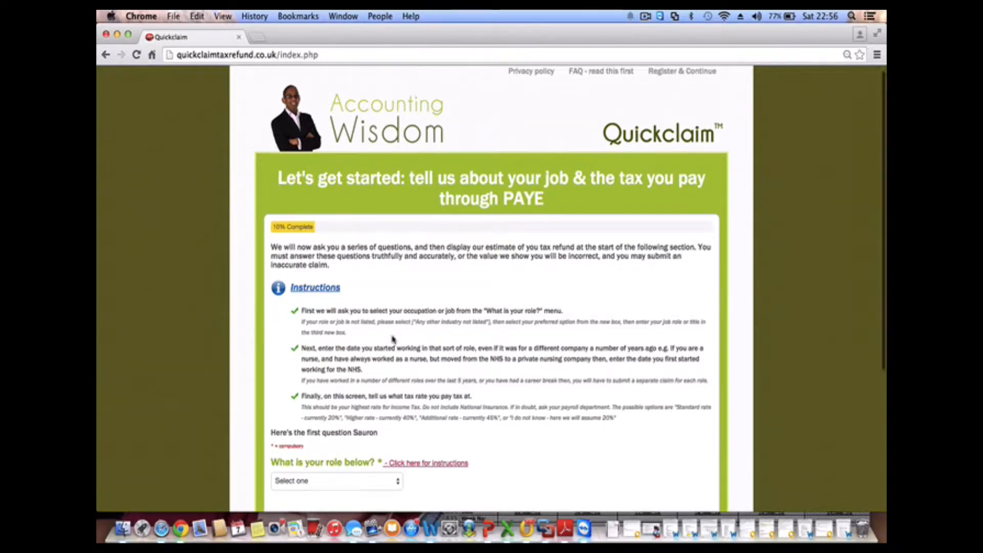
Choose the 'Healthcare staff NHS, private, or nursing homes' job category and bring up the specific role list
scroll(394, 339, "down", 5)
scroll(393, 339, "down", 1)
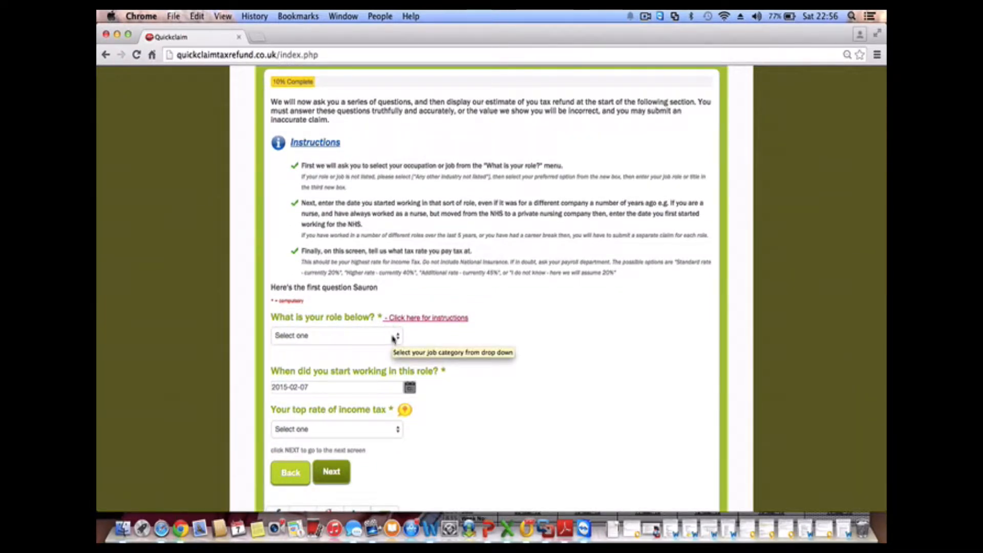
left_click(393, 338)
scroll(393, 342, "down", 5)
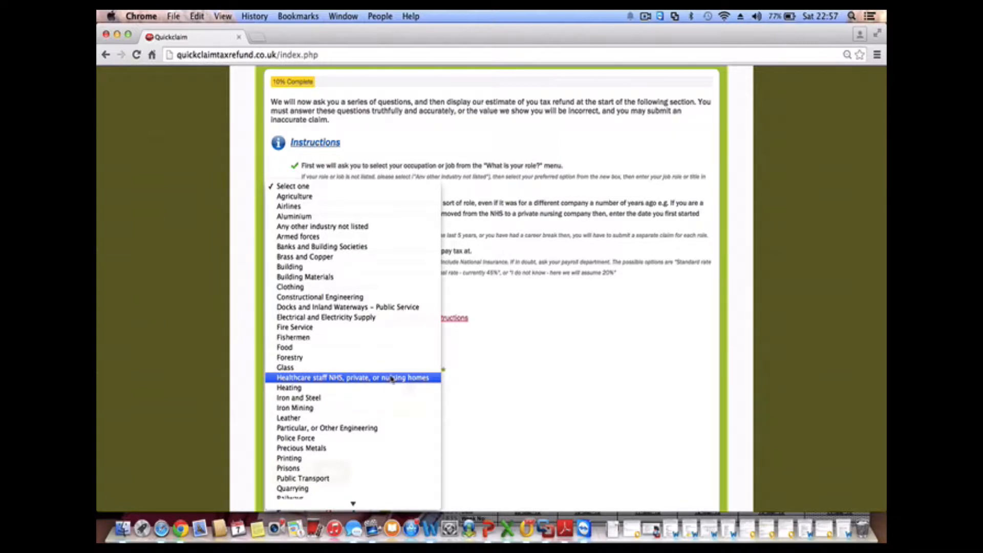
left_click(393, 378)
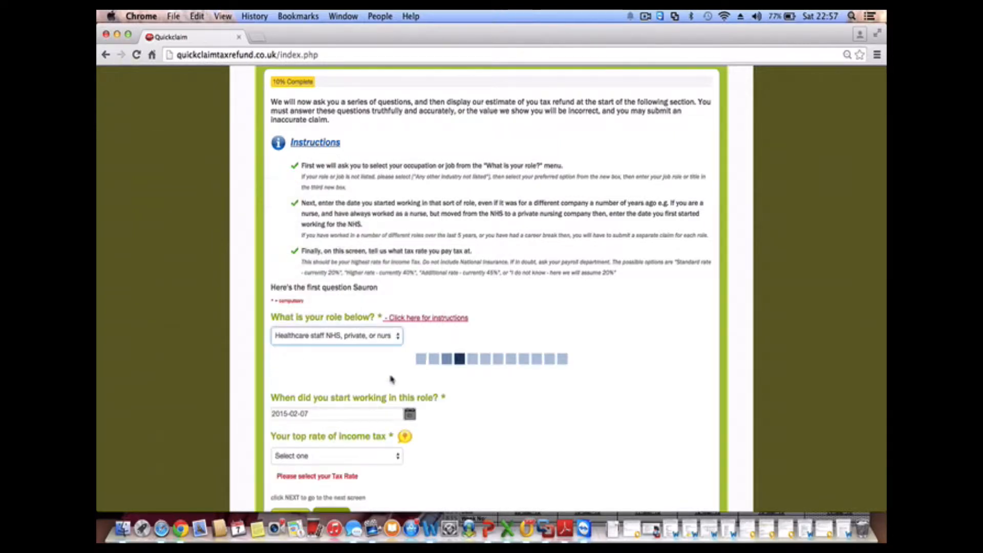
scroll(393, 380, "down", 3)
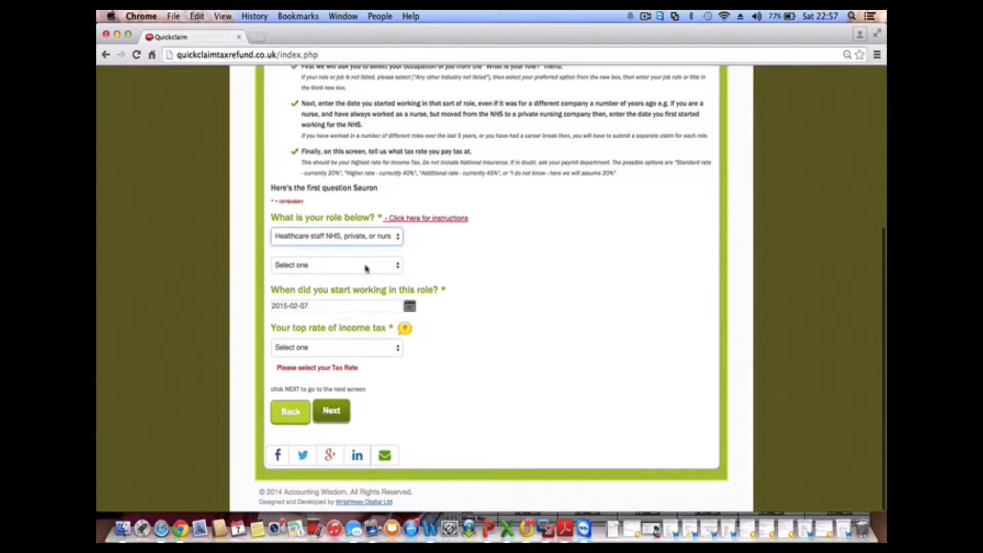
left_click(367, 265)
scroll(367, 364, "down", 5)
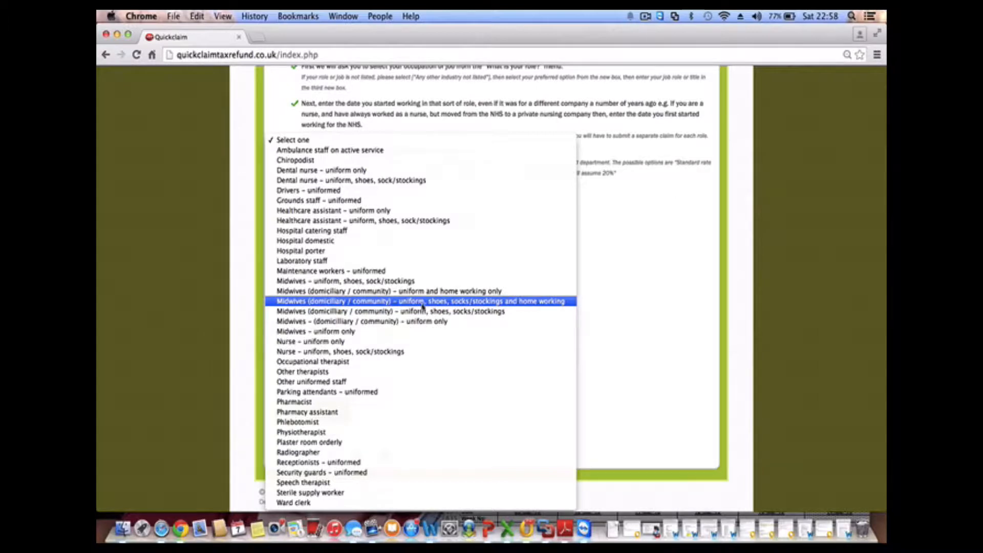
Select Midwives (domiciliary / community) as the role and bring up the start-date calendar
left_click(539, 302)
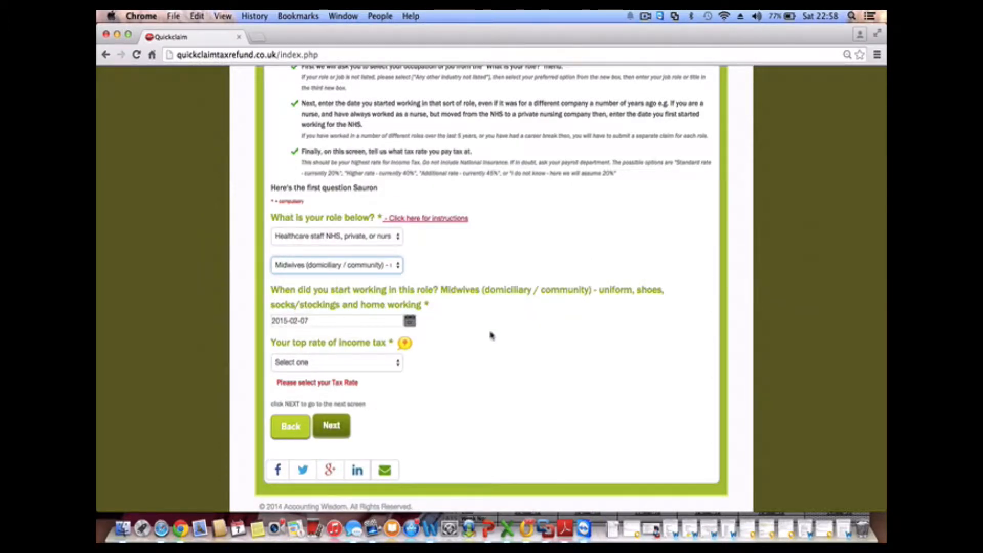
scroll(508, 317, "down", 1)
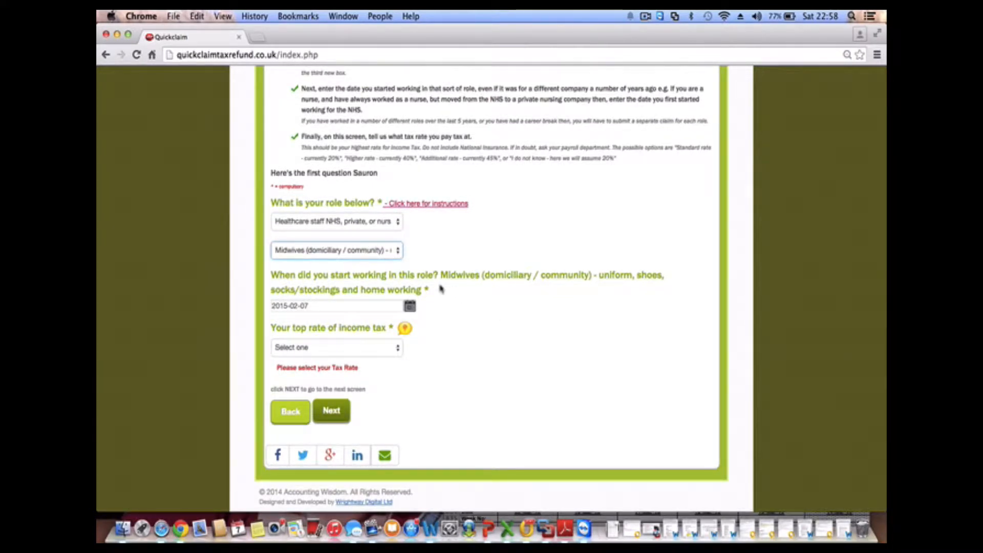
left_click(411, 309)
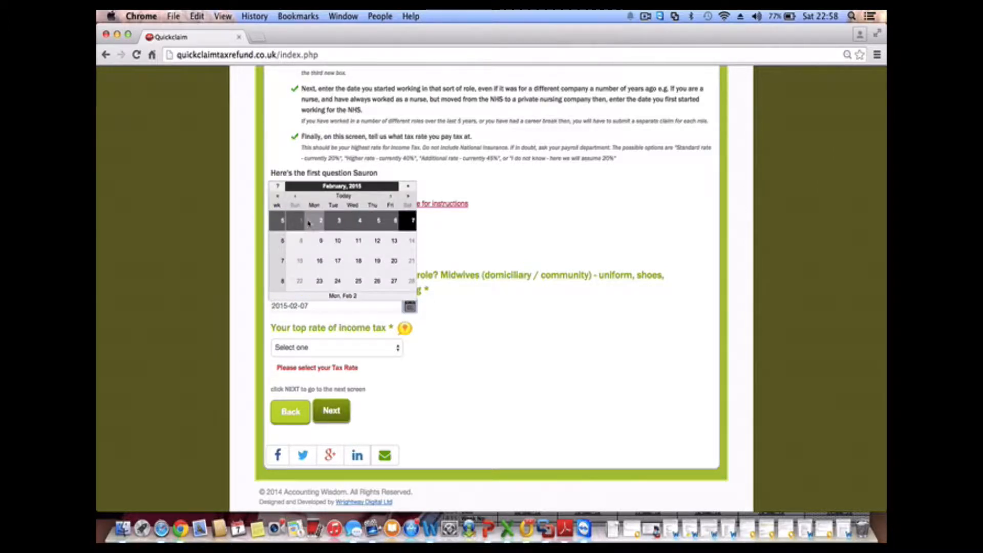
Move the calendar back to January 2011 and set the start date to 1 January 2011
left_click(277, 196)
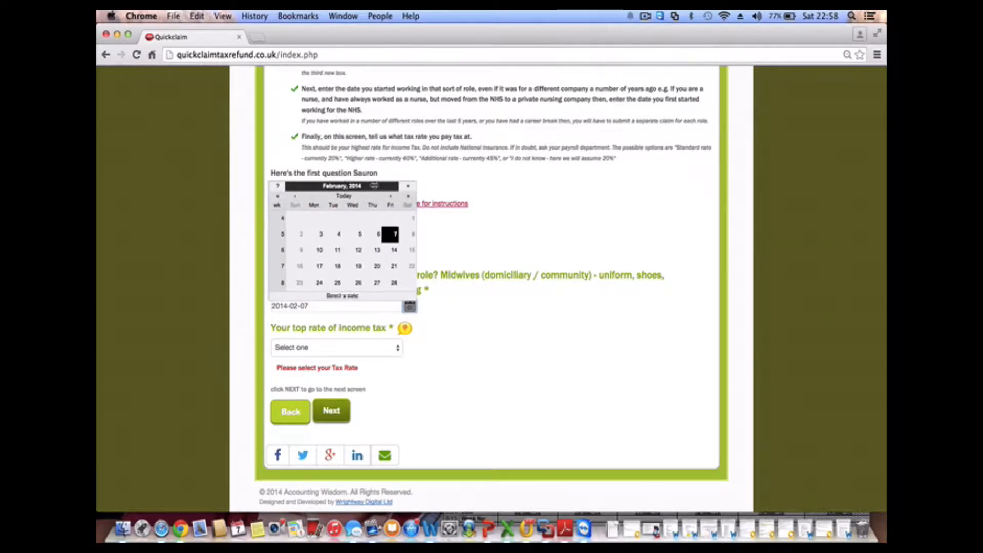
left_click(278, 197)
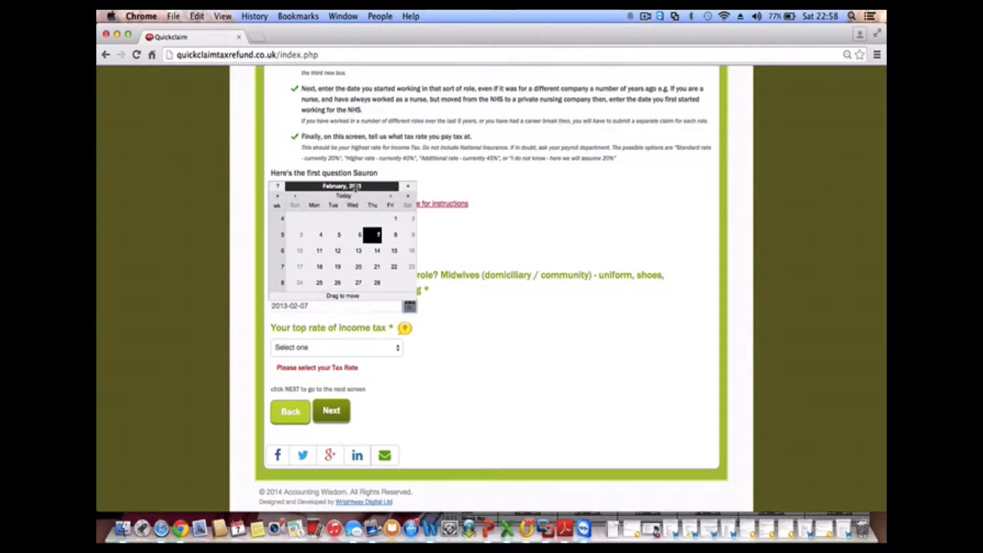
left_click(296, 198)
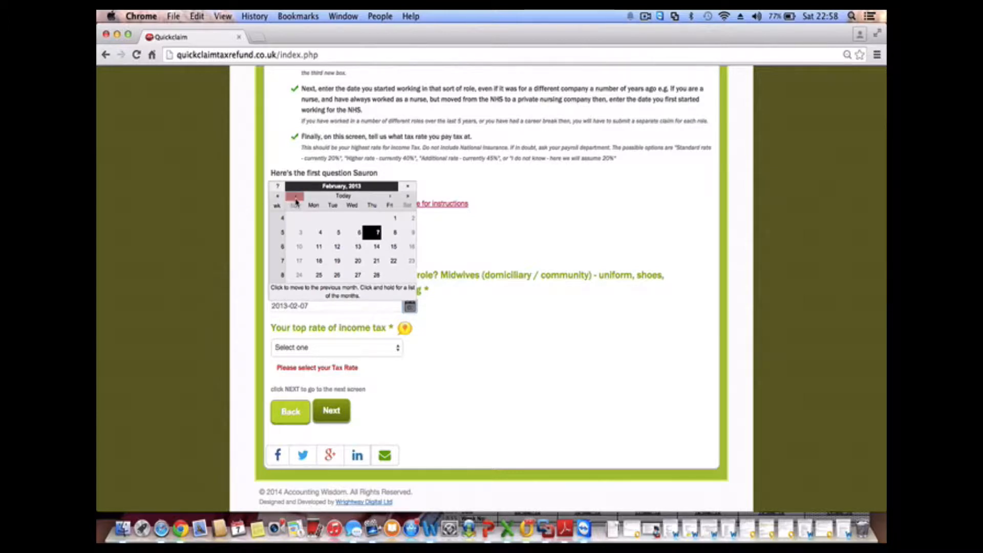
left_click(409, 197)
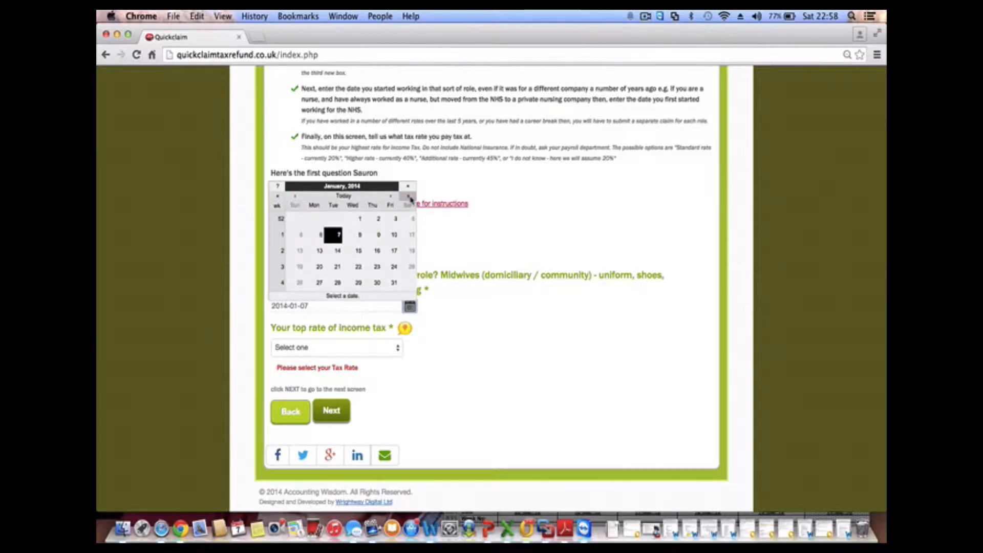
left_click(296, 198)
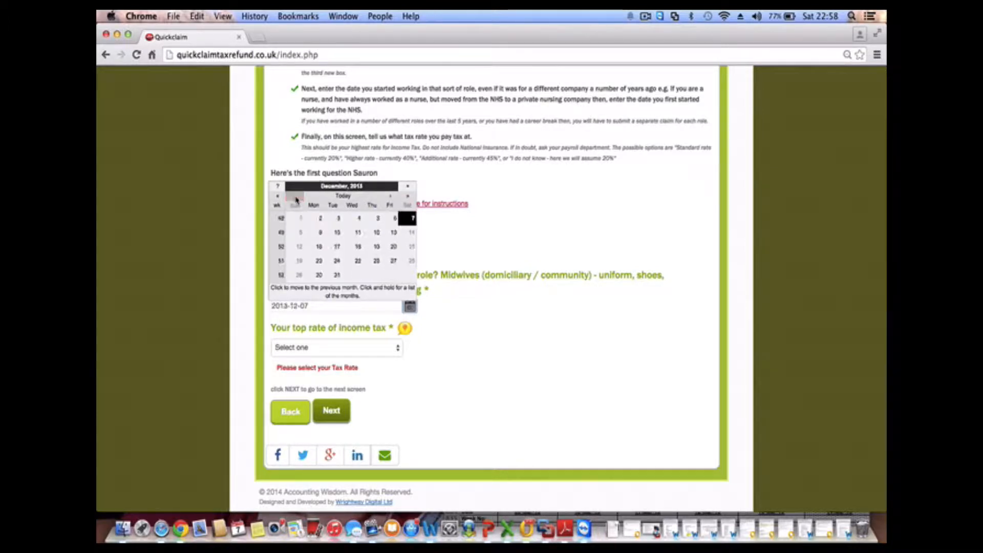
left_click(281, 198)
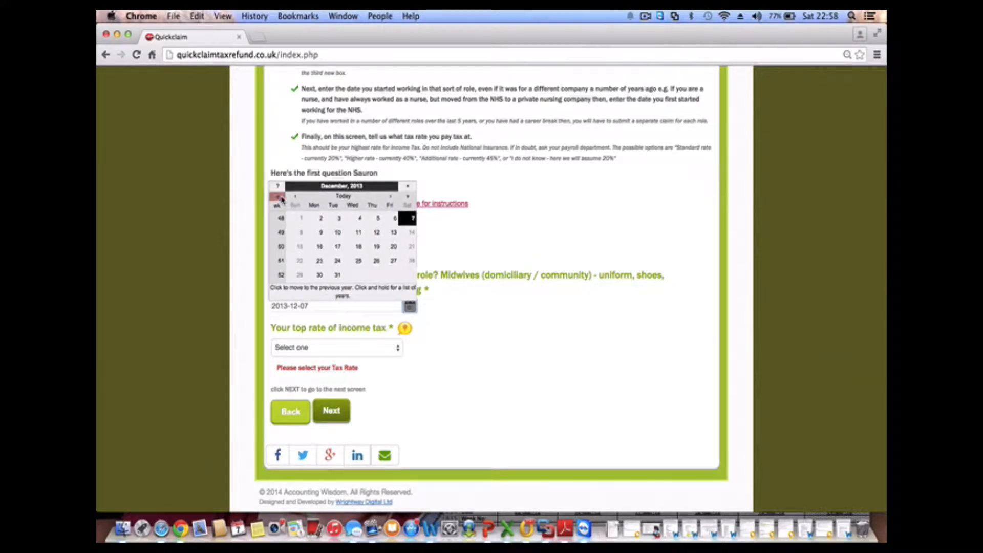
left_click(281, 198)
left_click(281, 198)
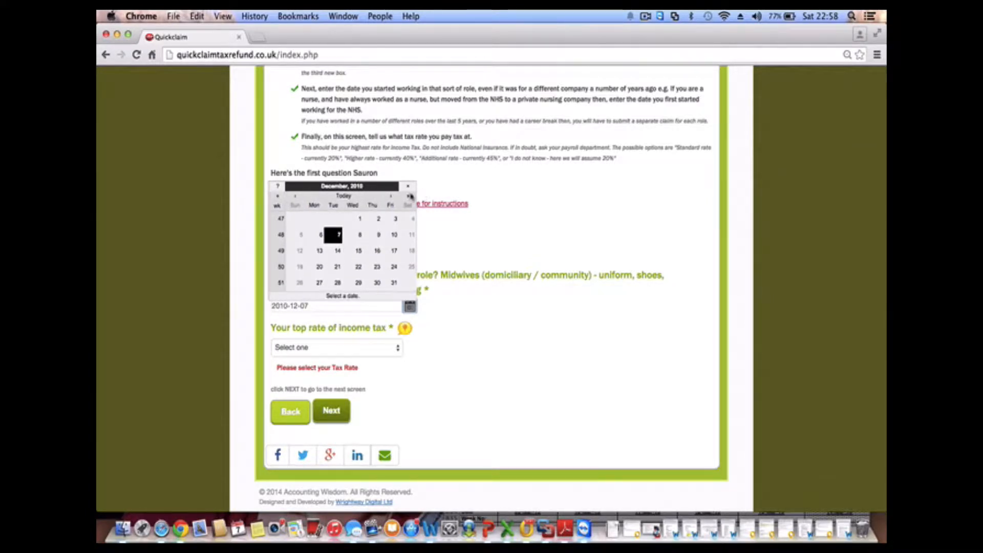
left_click(390, 196)
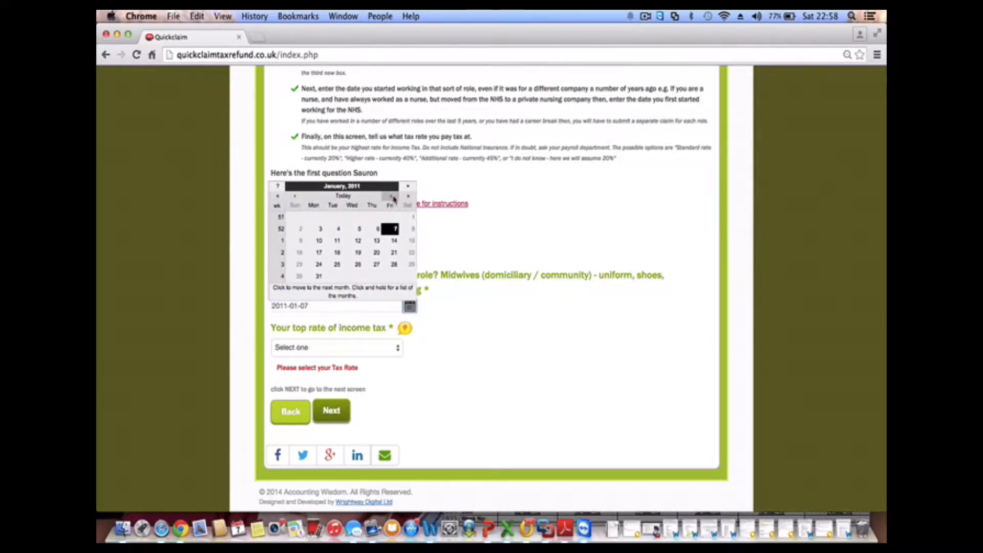
left_click(414, 220)
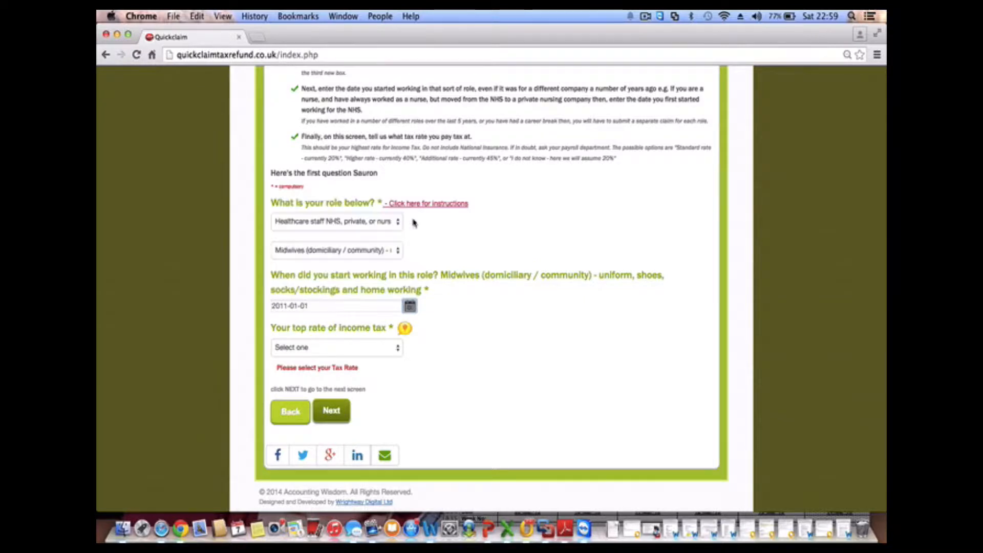
left_click(392, 350)
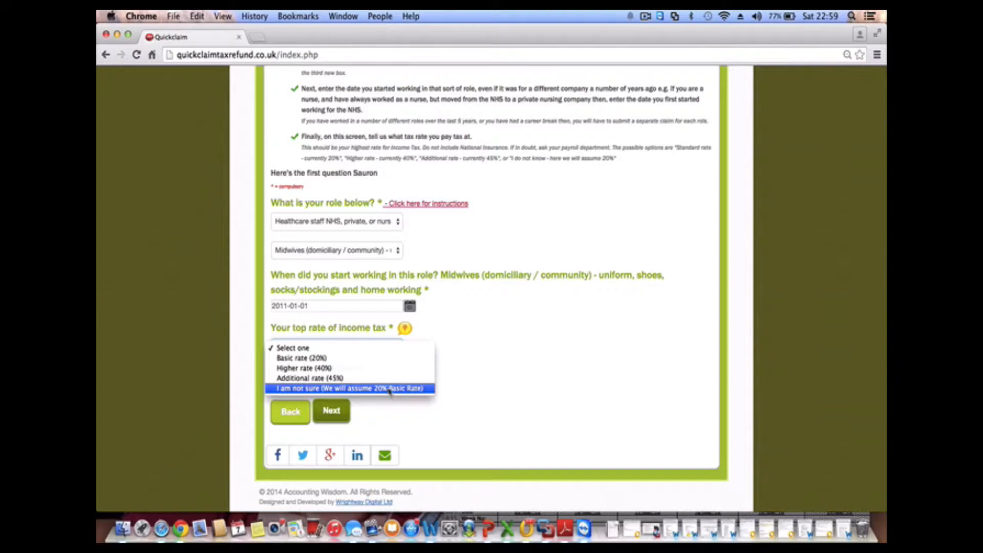
Check the income tax rate explanation, then set the top rate to Basic rate (20%) and continue
left_click(408, 329)
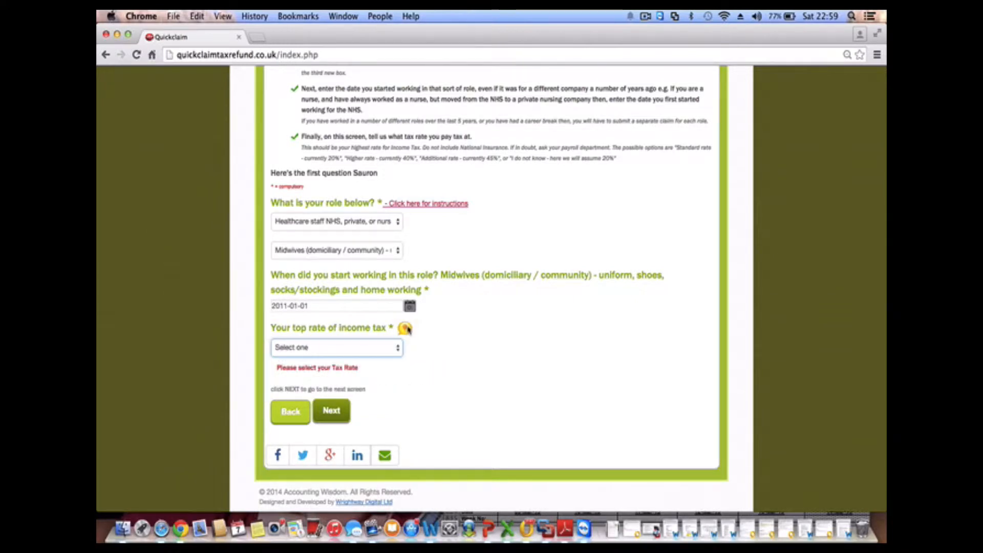
left_click(407, 328)
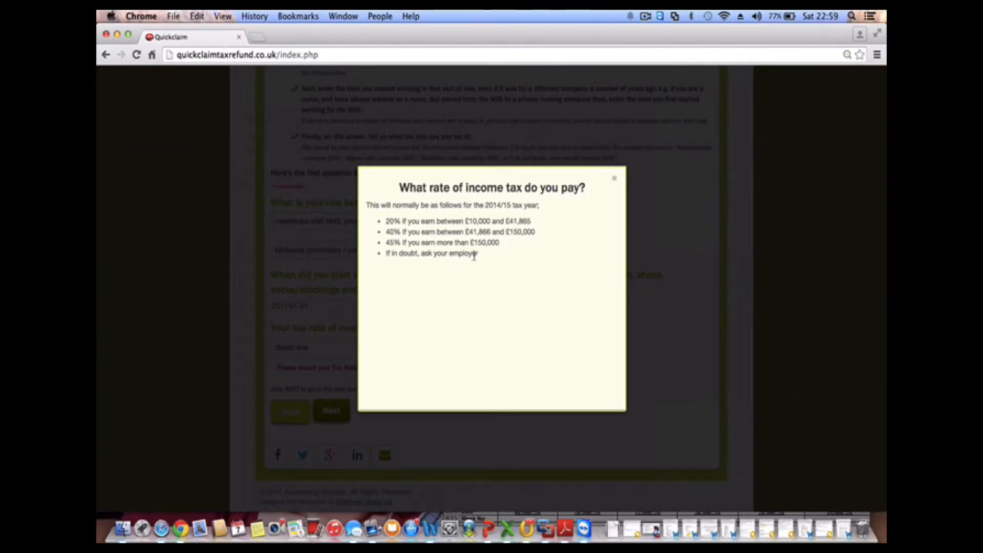
left_click(615, 178)
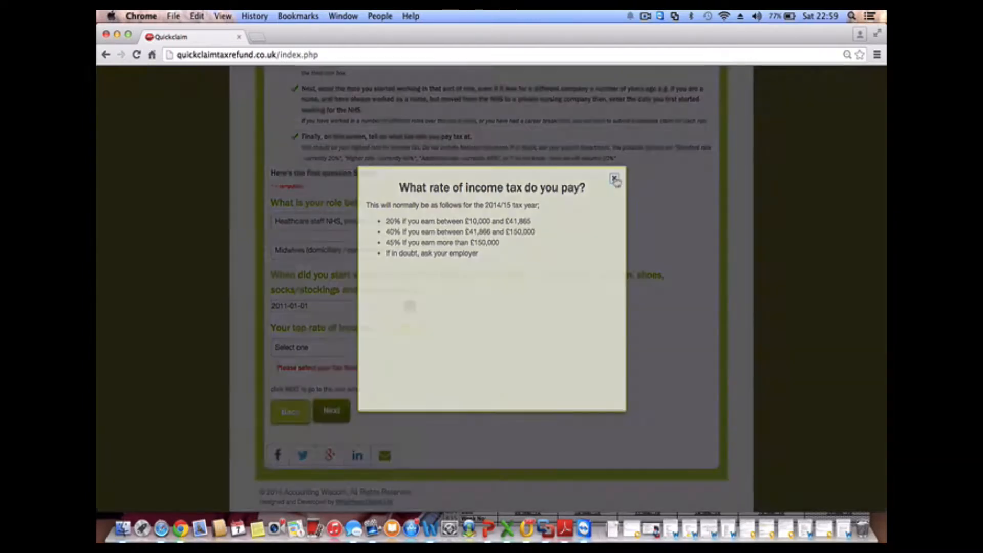
left_click(353, 349)
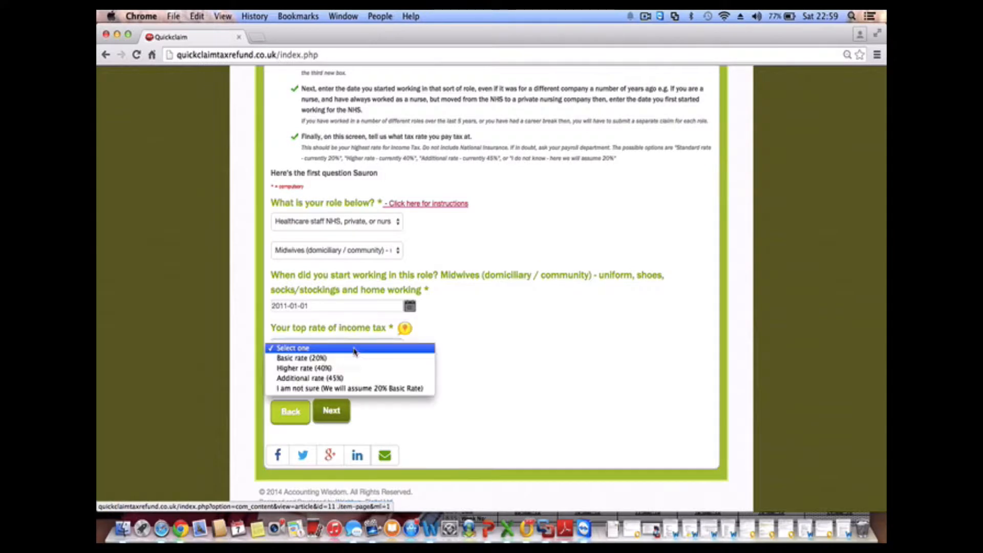
left_click(357, 358)
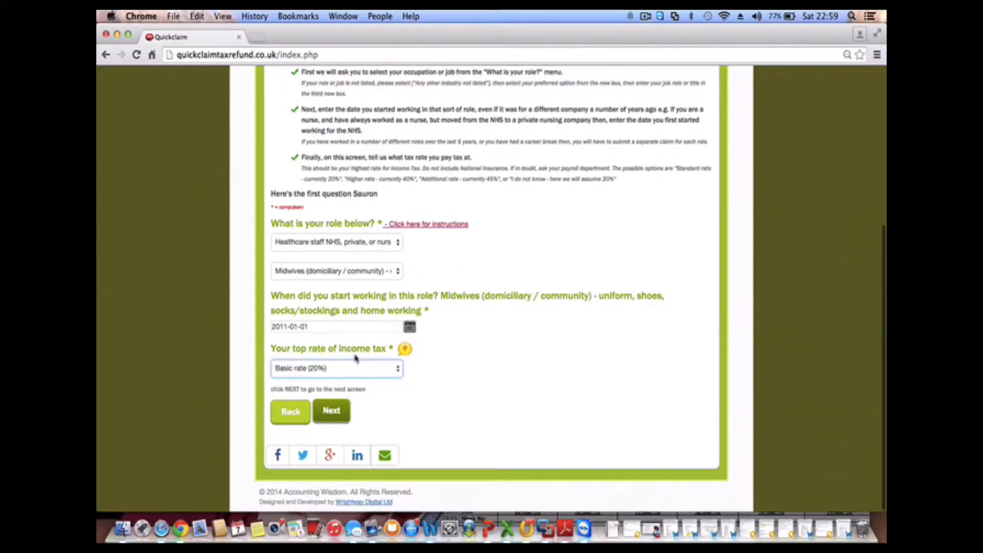
left_click(340, 411)
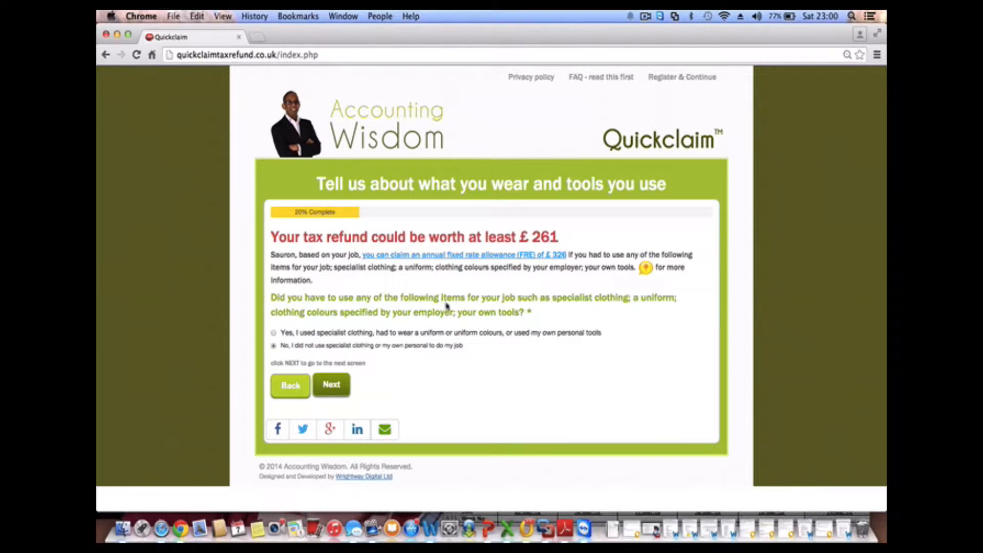
Answer Yes to using specialist clothing or tools and Yes to paying for their cleaning yourself
scroll(331, 309, "down", 1)
left_click(274, 334)
scroll(295, 367, "down", 3)
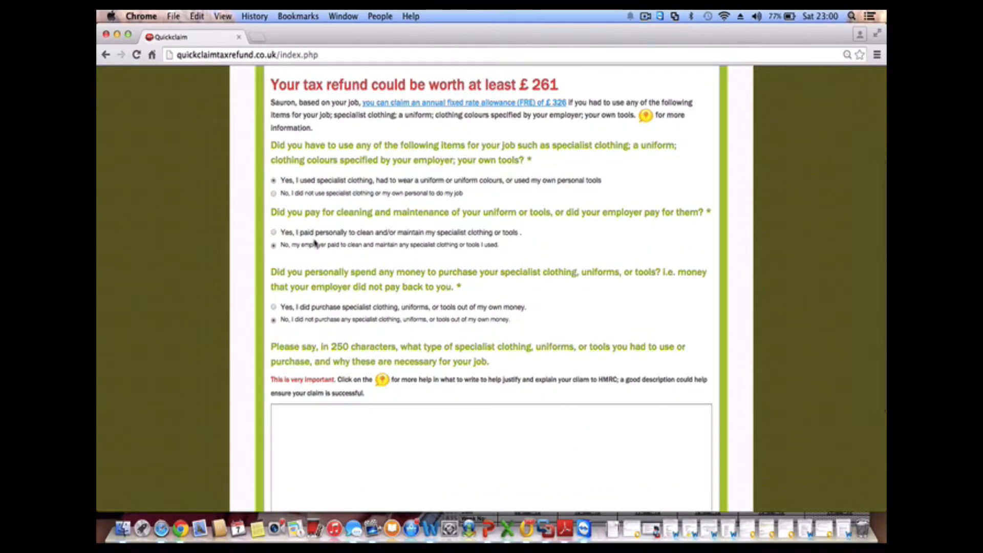
left_click(273, 233)
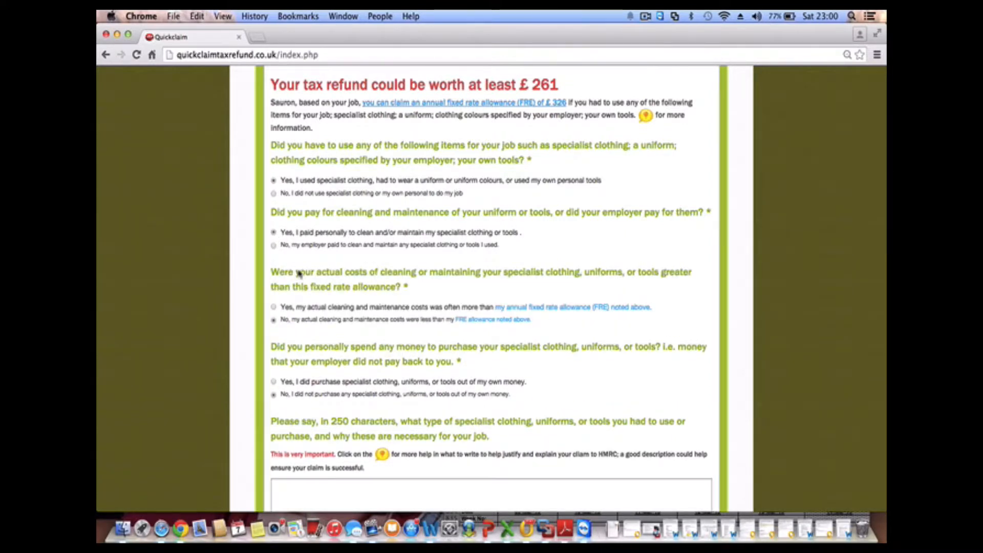
scroll(302, 274, "down", 3)
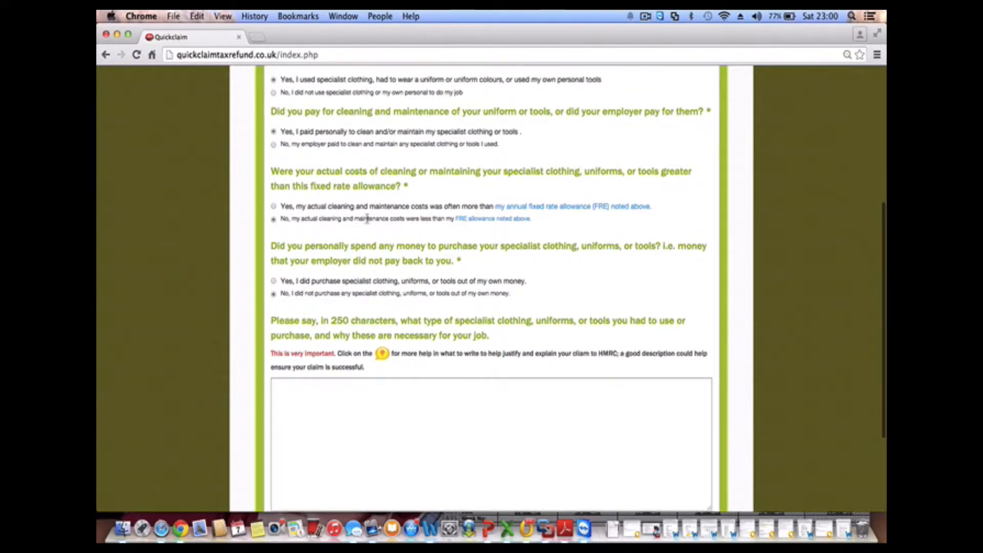
scroll(366, 219, "up", 3)
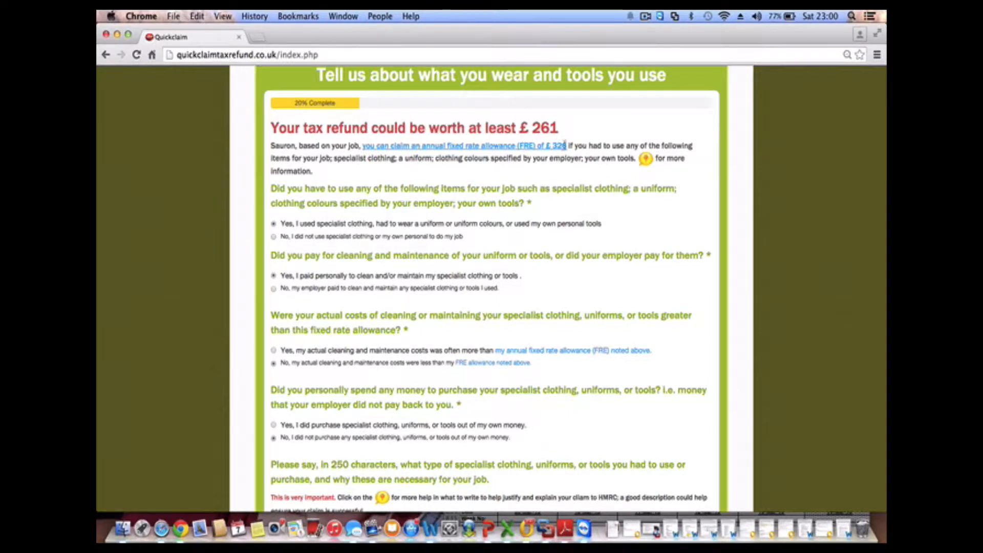
scroll(529, 323, "down", 3)
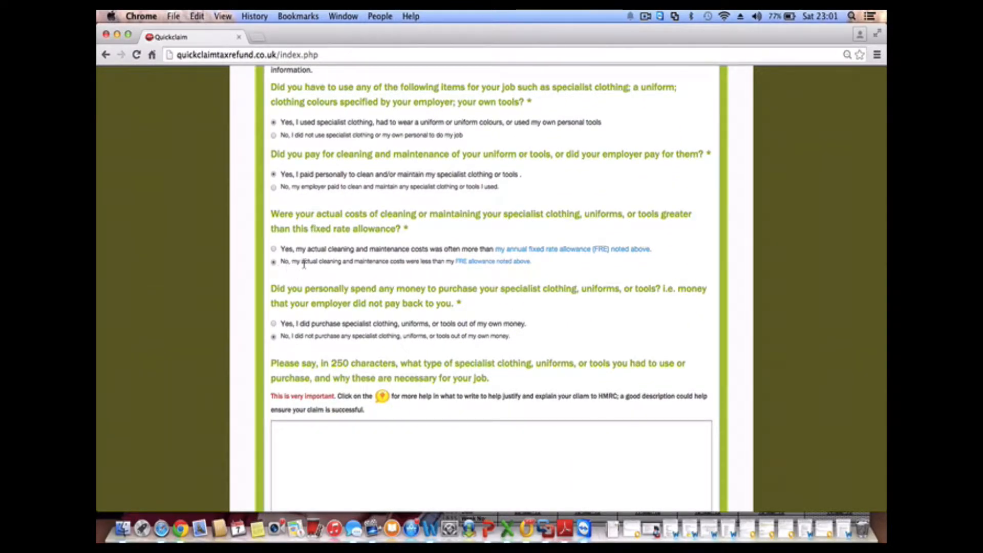
scroll(406, 287, "down", 1)
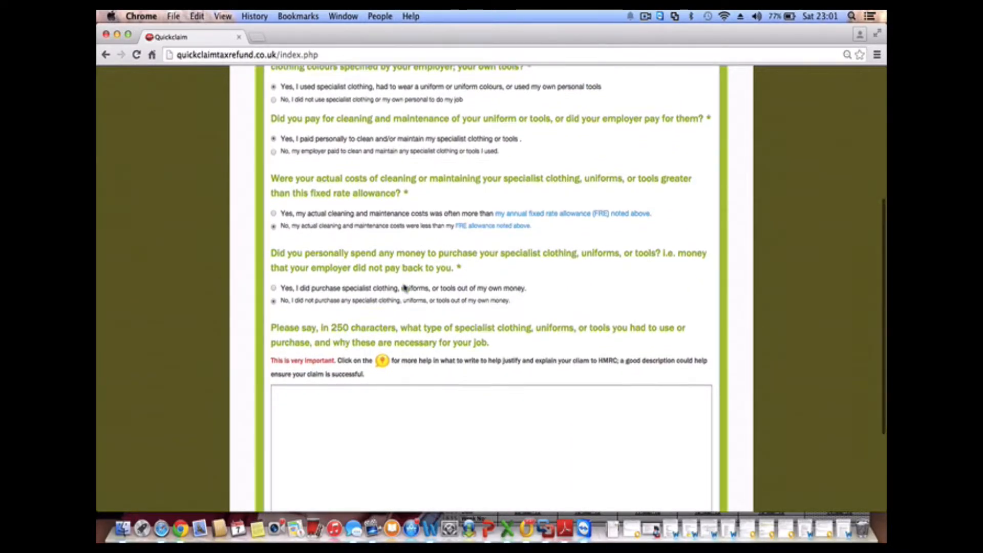
scroll(405, 287, "down", 1)
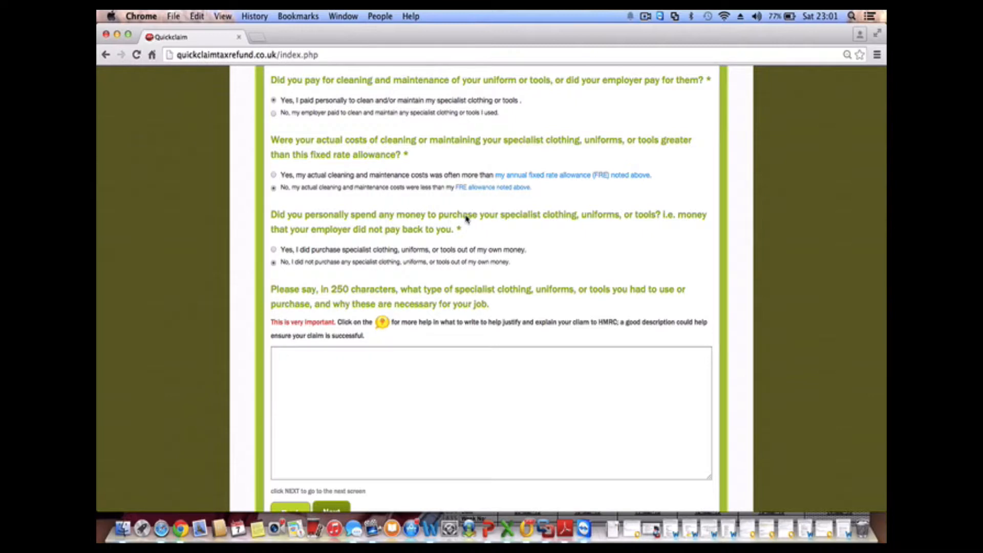
Answer Yes to buying clothing or tools, entering £150 for the year to 2014 and £20 for 2013
left_click(274, 250)
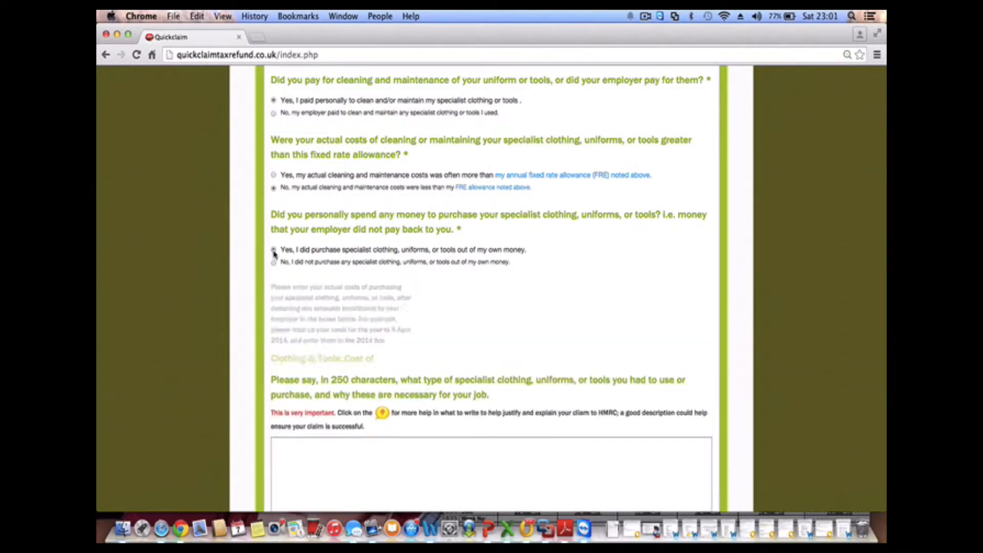
scroll(273, 251, "down", 5)
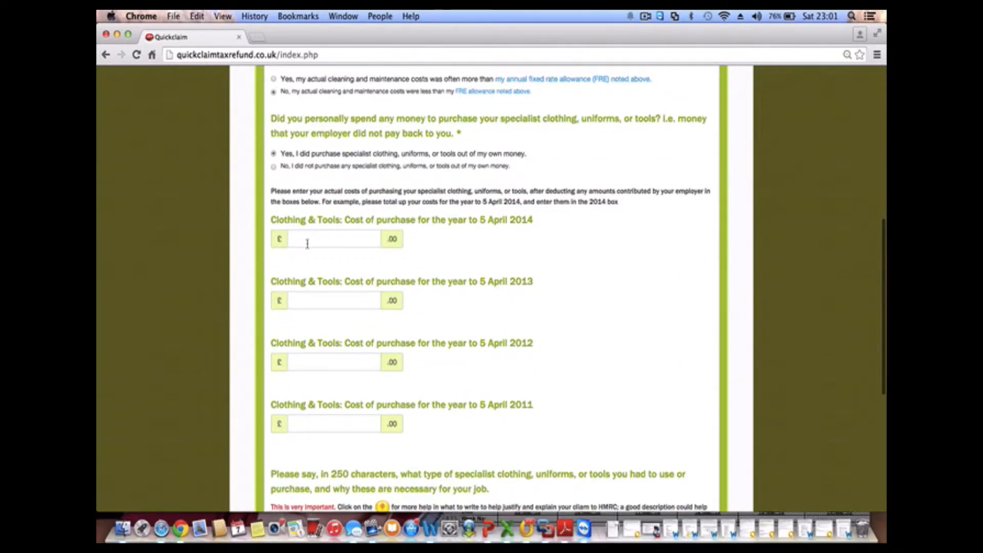
left_click(325, 237)
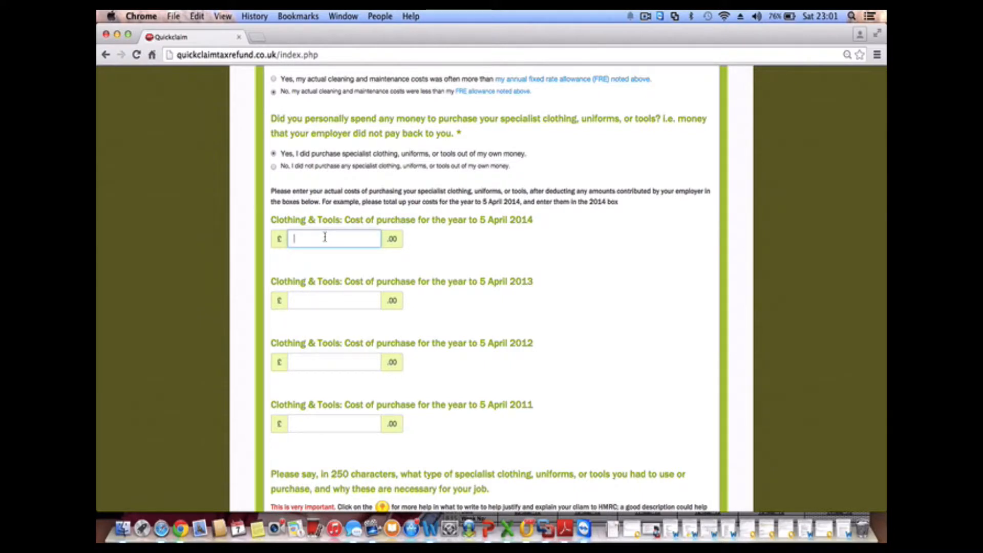
type("150")
left_click(331, 293)
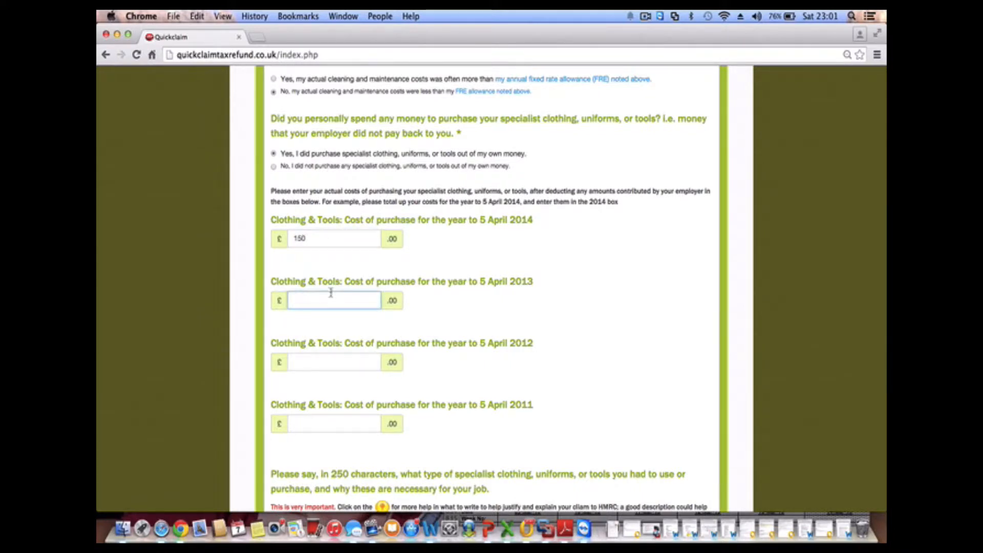
type("20")
Enter £20 as the clothing and tools cost for the year to 5 April 2011
left_click(328, 423)
type("20")
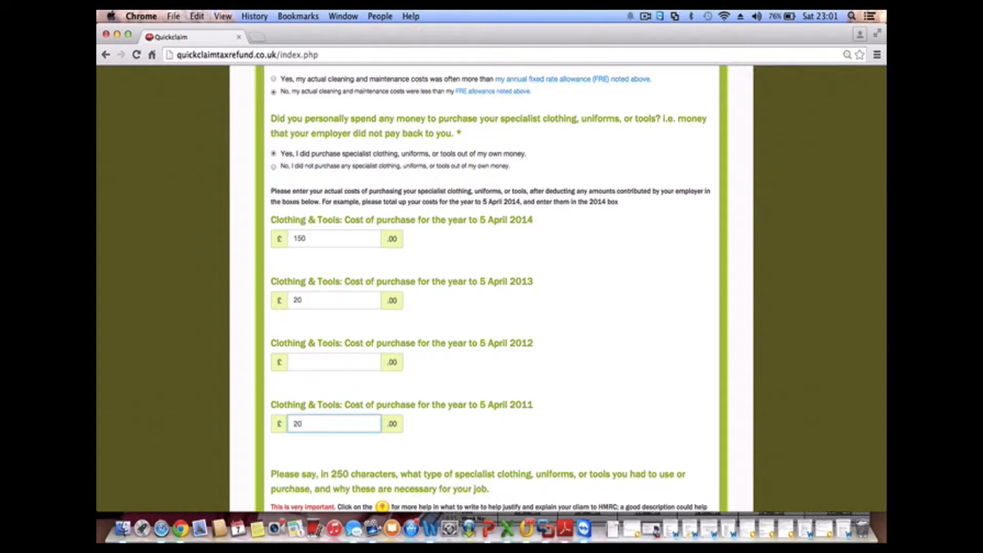
key("BackSpace")
key("BackSpace")
type("-25")
scroll(327, 428, "up", 10)
scroll(327, 428, "down", 10)
scroll(328, 428, "up", 10)
scroll(327, 428, "down", 20)
key("BackSpace")
key("BackSpace")
key("BackSpace")
type("20")
left_click(489, 392)
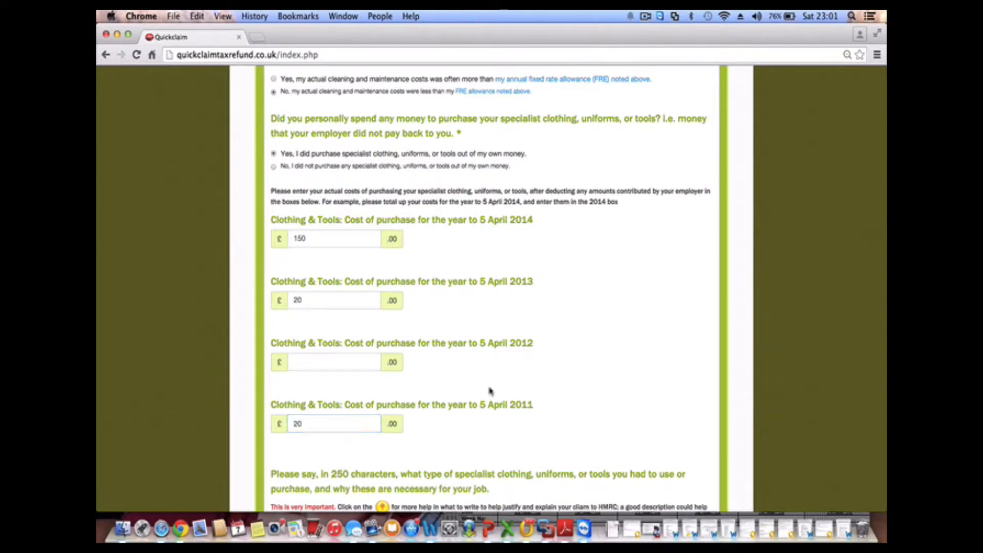
scroll(489, 391, "down", 5)
left_click(458, 318)
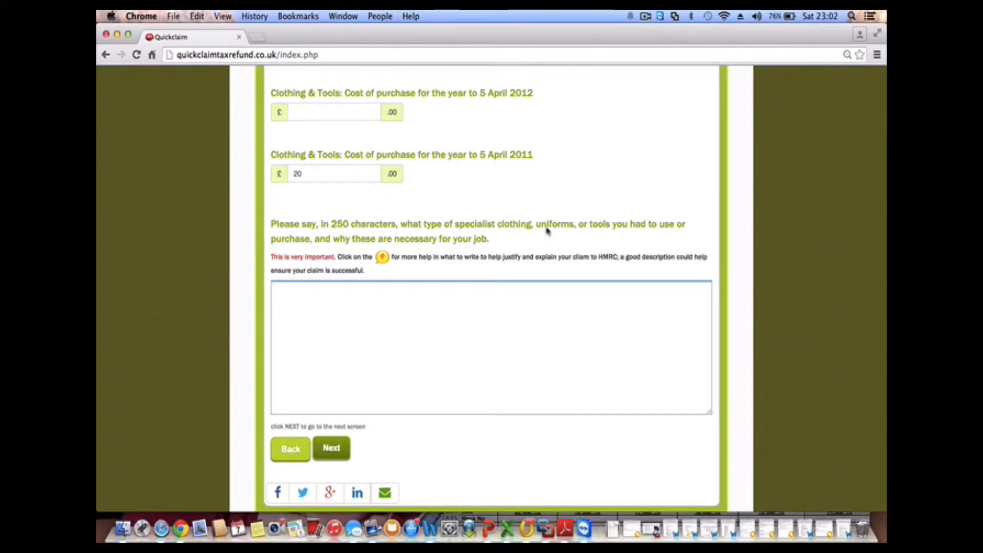
left_click(385, 261)
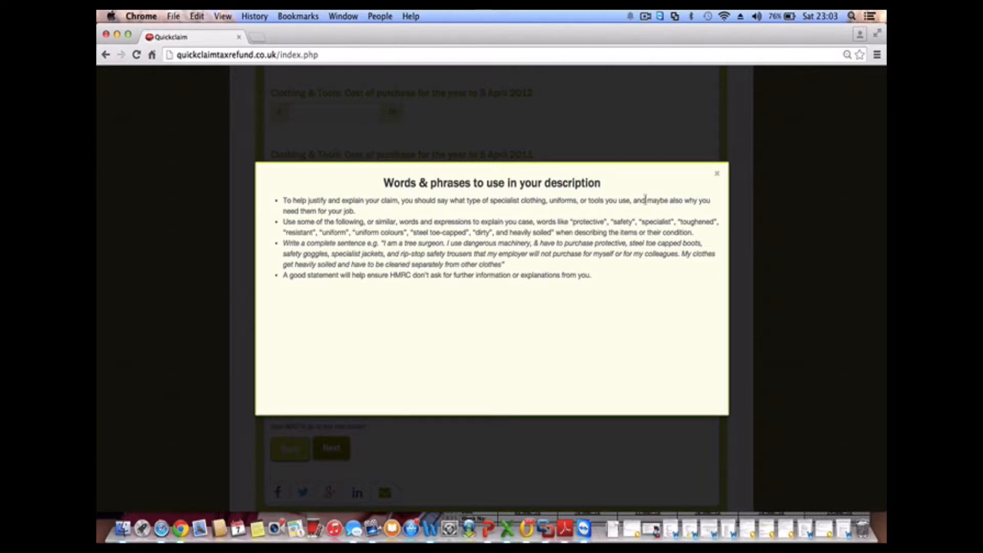
left_click(718, 175)
left_click(540, 318)
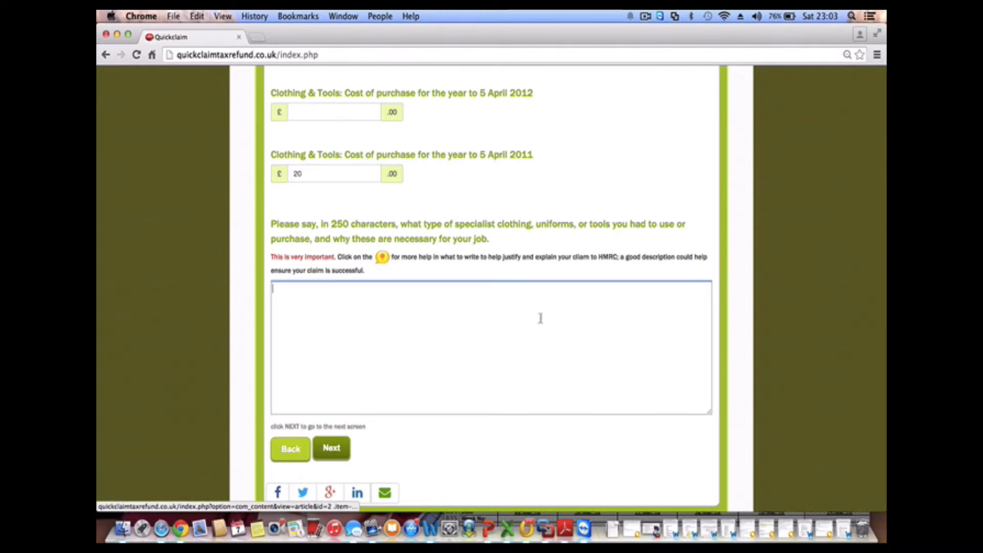
Type the opening justification: a domiciliary midwife working in the community whose Trust provides no work space
type("I am a")
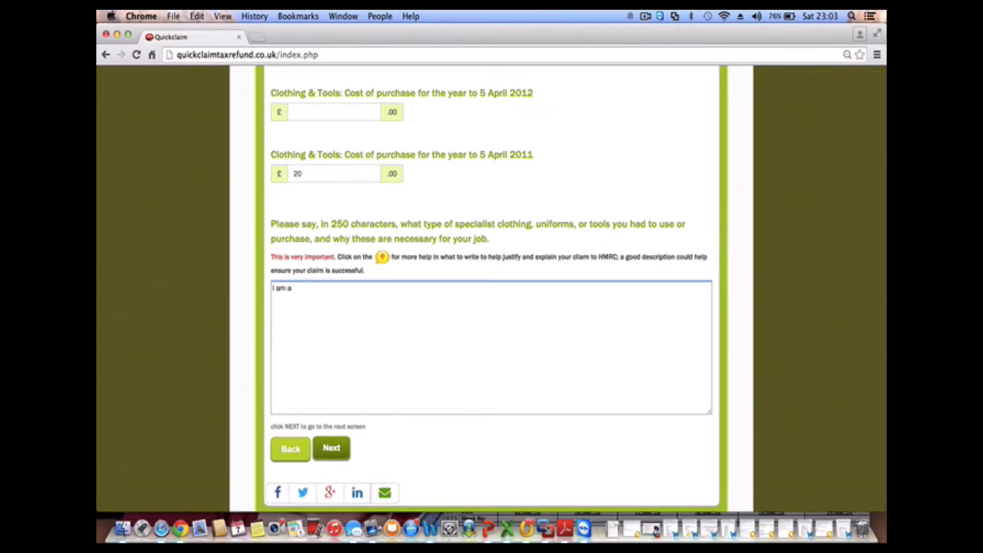
type(" domicilliary midwife, a")
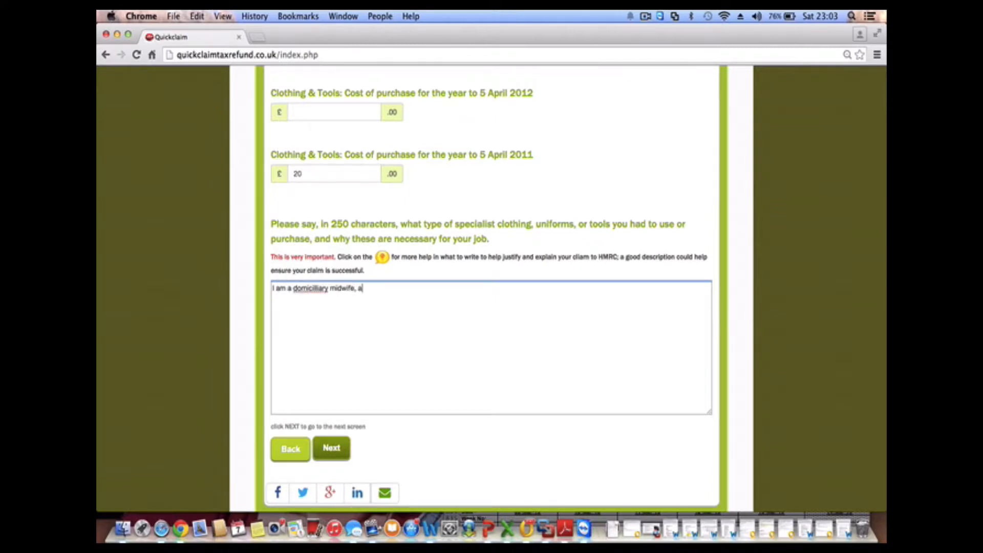
type("nd I work in the community")
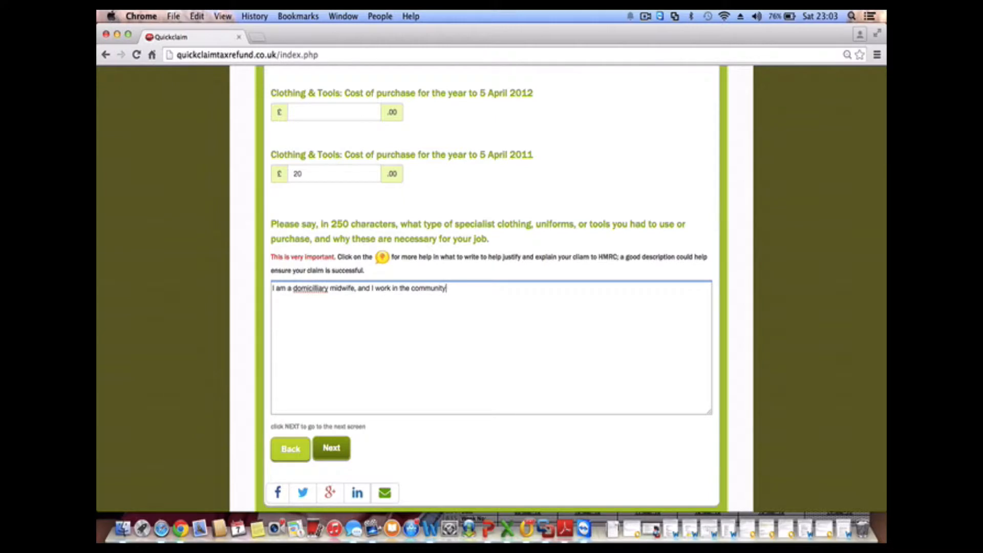
type(". My")
type(" Trust doe")
type("s not pr")
type("oc")
type("ide ")
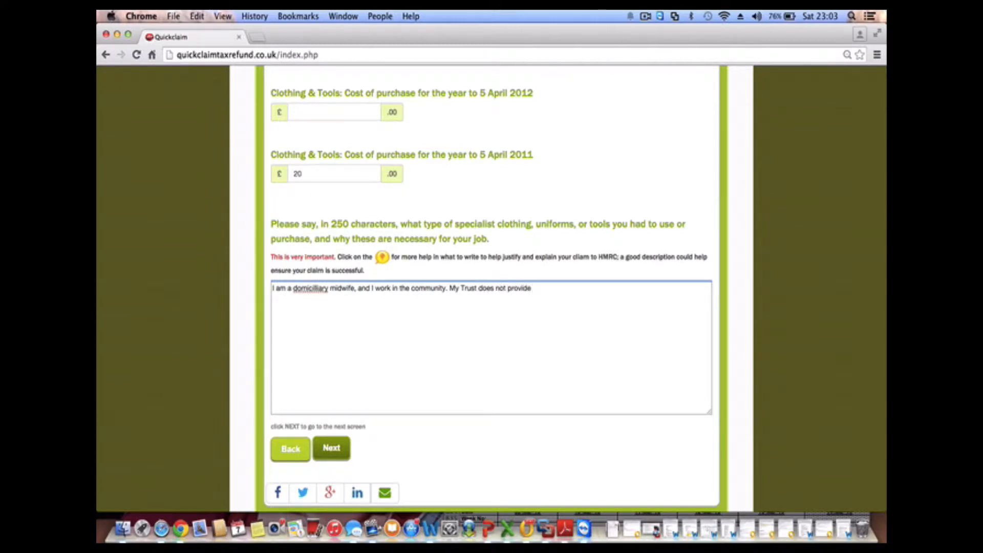
type("aorkspace at the Hospital")
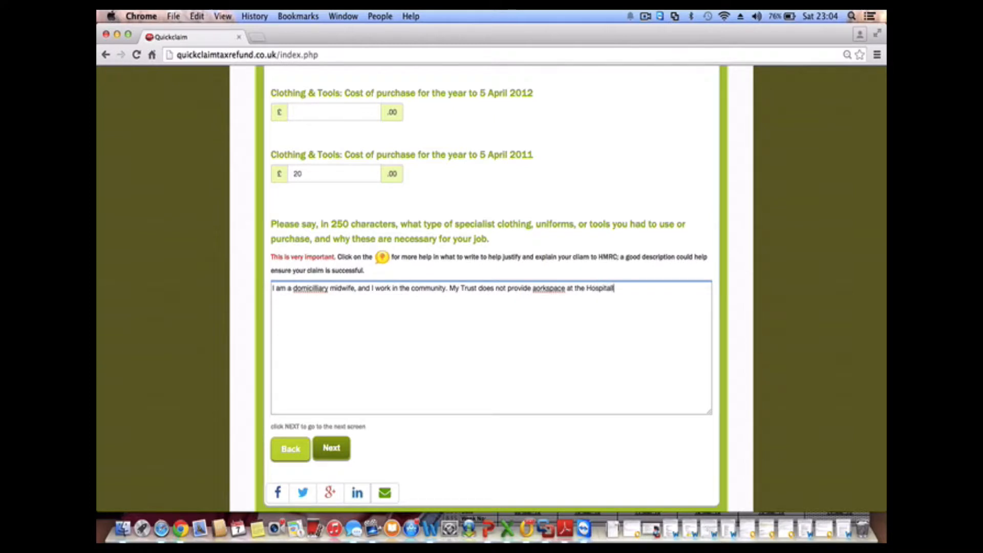
type(", so I have to complete tasks at ")
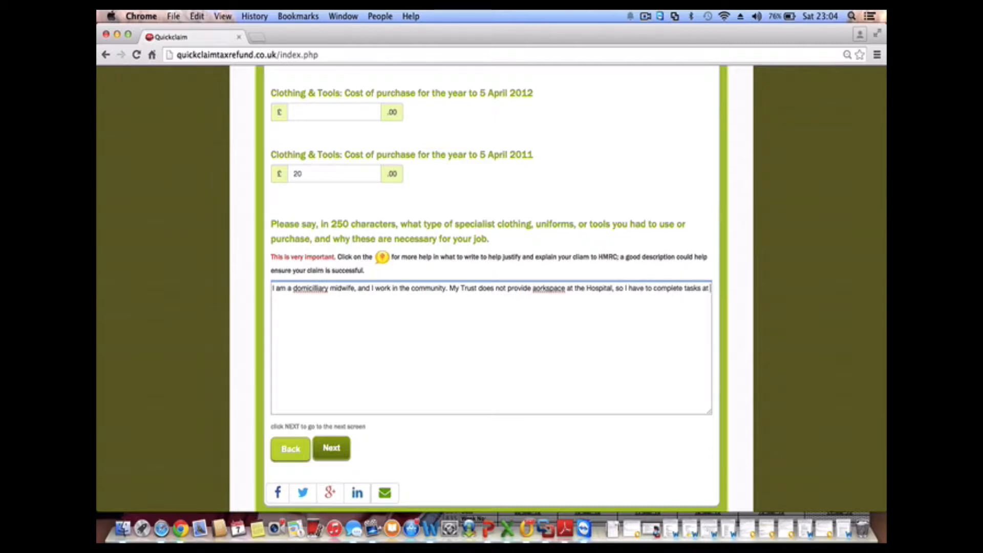
type("home, andstore ")
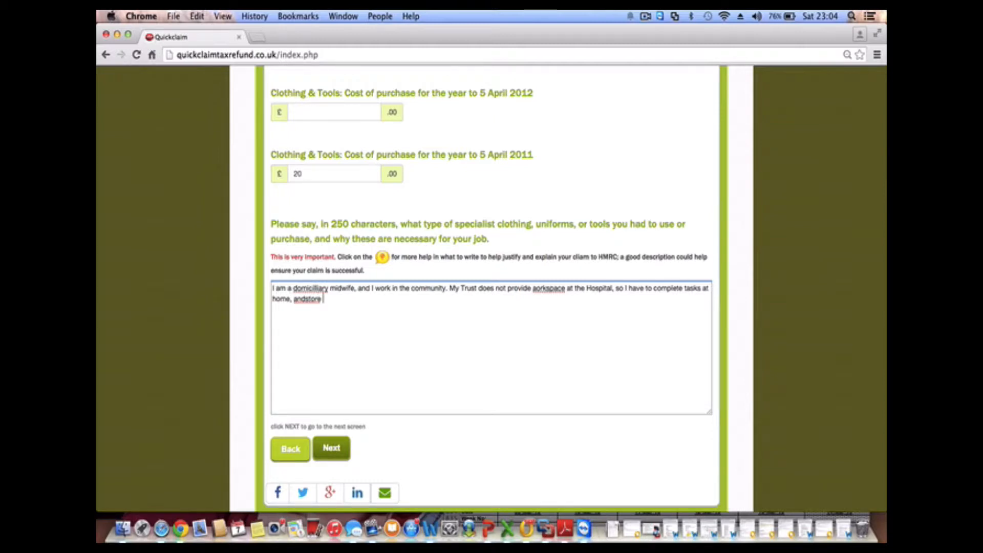
type("equipment at home")
Fix 'andstore' and 'domicilliary', then add the uniform, specialist Theatre shoes and Trust-coloured overcoat sentence
left_click(307, 299)
left_click(318, 288)
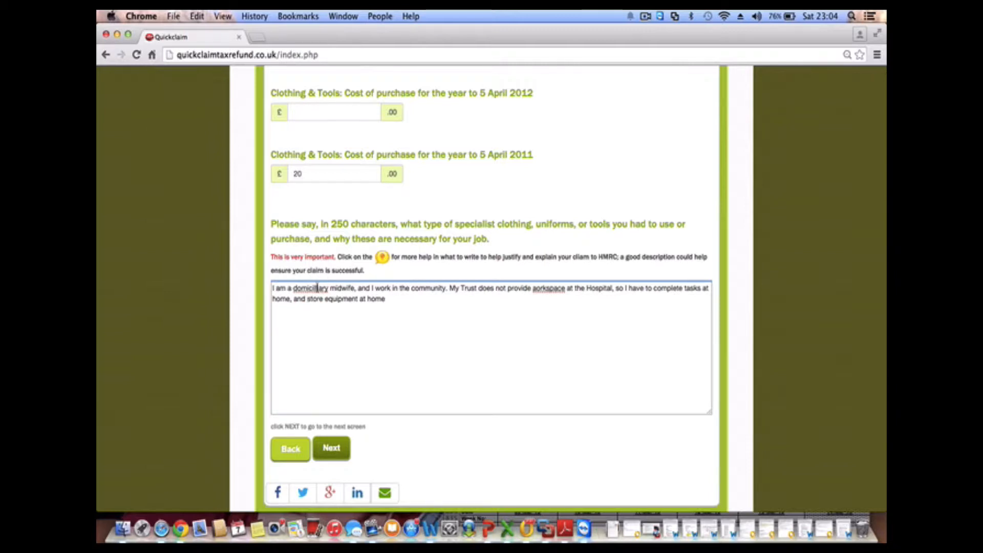
key("BackSpace")
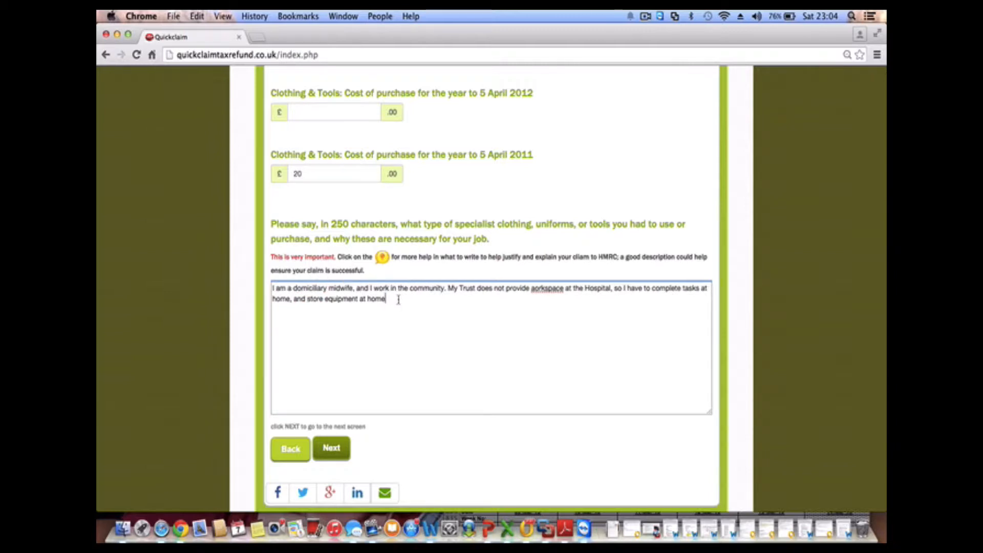
type(". I have to wear a unifor")
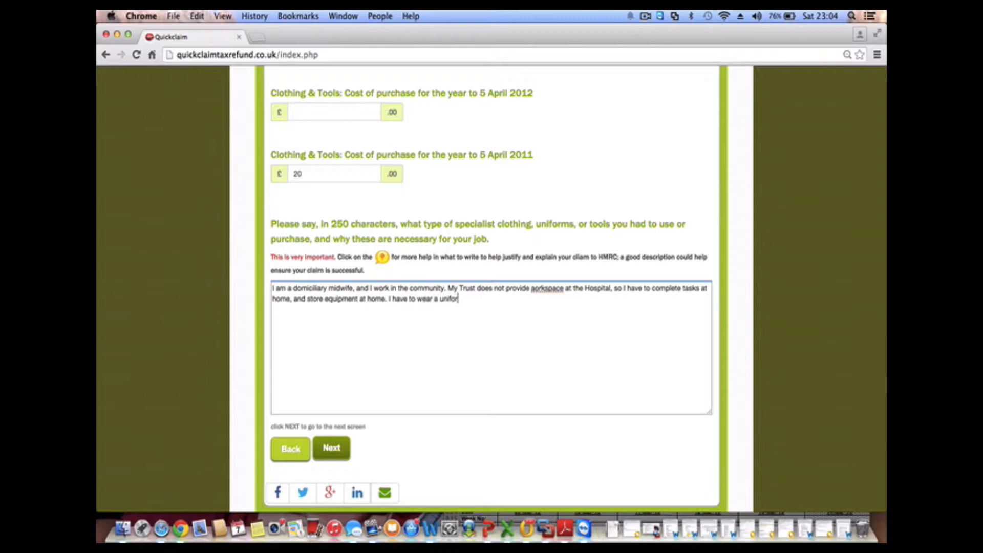
type("m, and I have to purchase ")
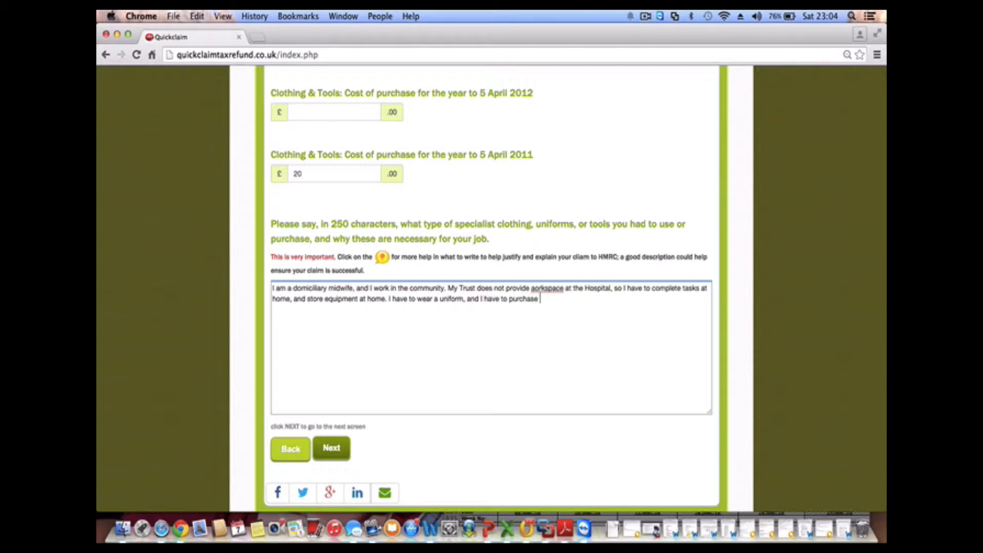
type("specialist Theatre shoes.")
key("BackSpace")
type(", and ")
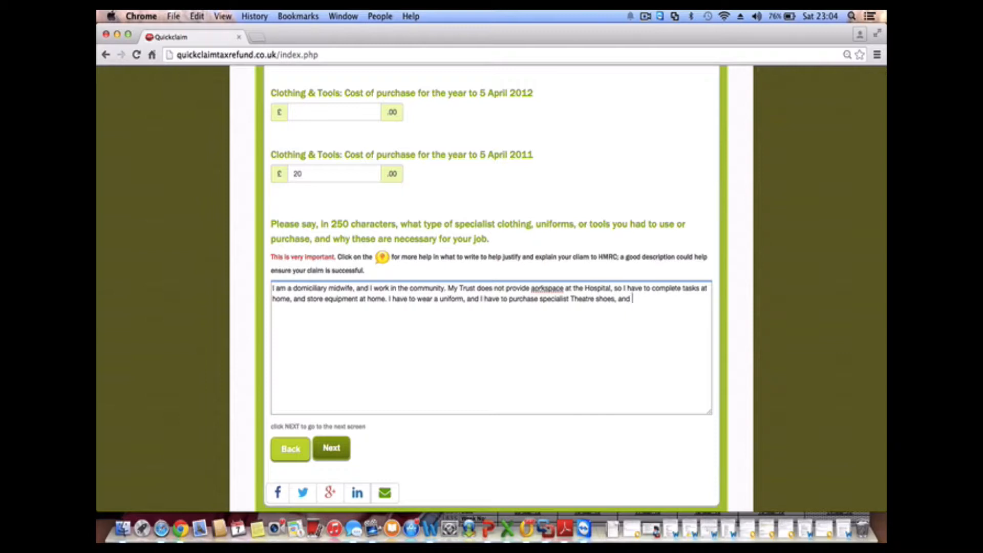
type("an overcoat in Trust colours")
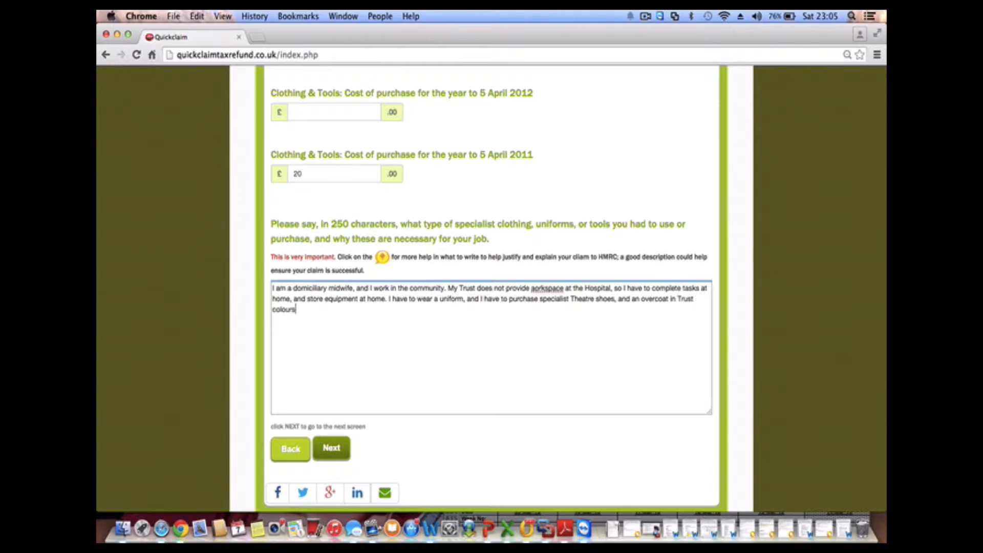
type(".")
Correct the 'aorkspace' typo to read 'work space'
left_click(546, 289)
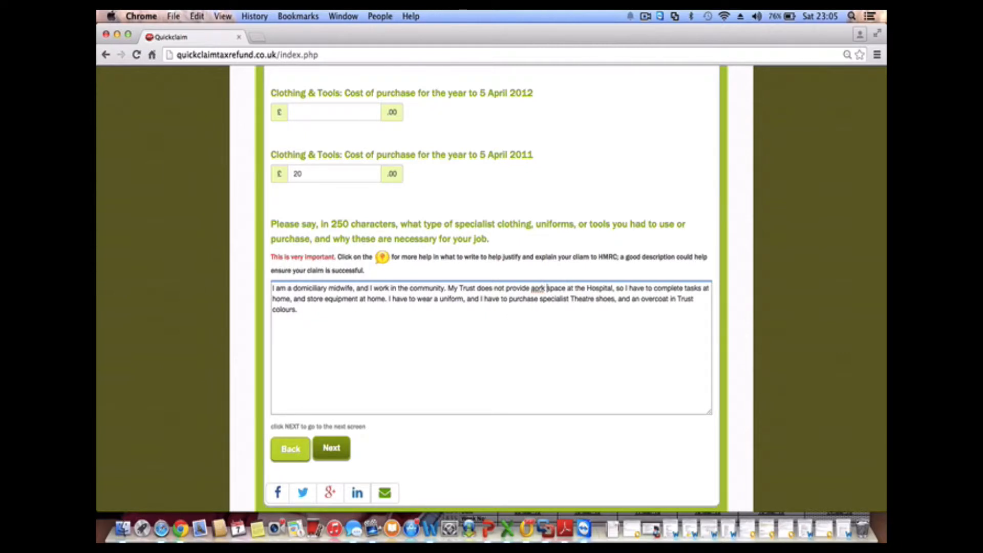
key("Left")
key("Left")
key("Left")
key("Left")
key("BackSpace")
type("w")
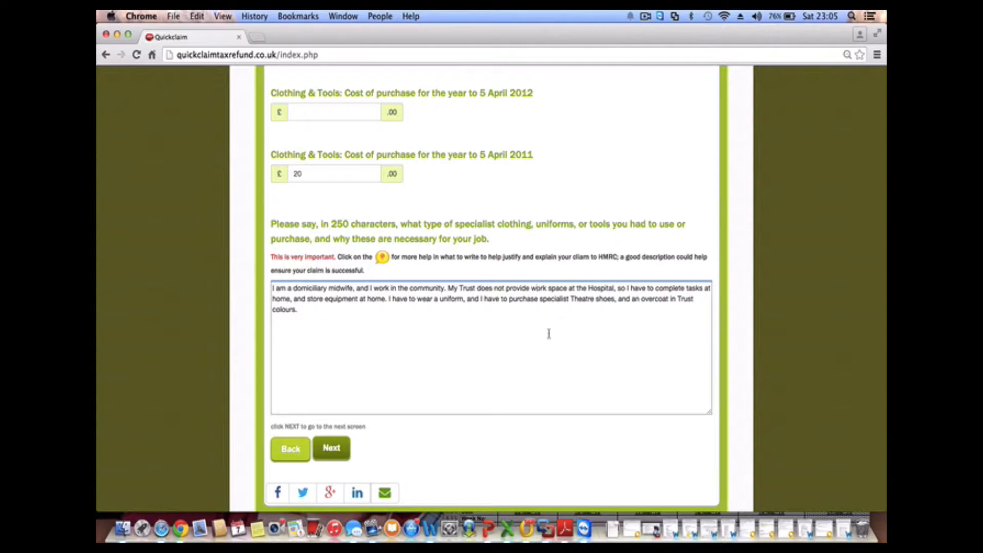
Declare professional body membership, listing NMC, RCM and Journal of Radical Midwifery as the organisations
left_click(336, 452)
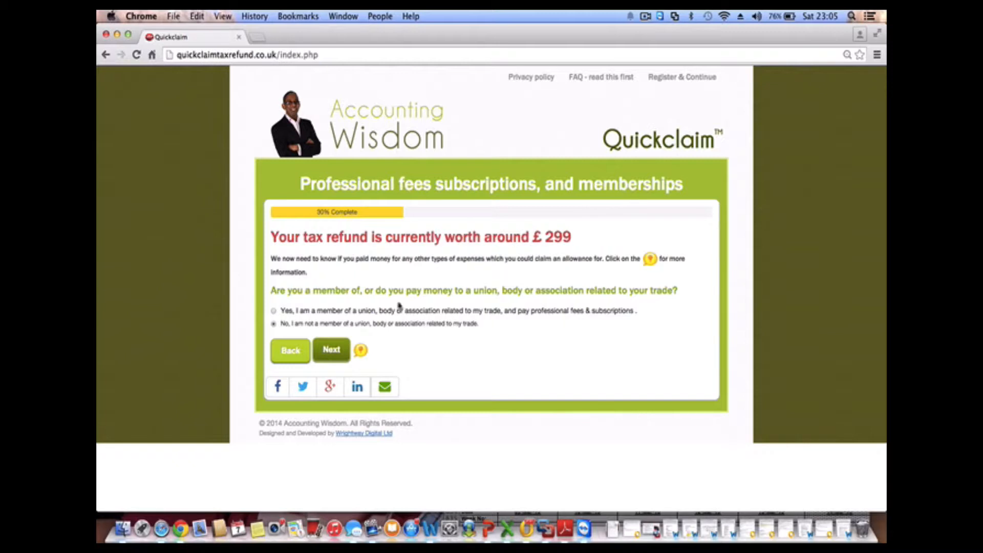
left_click(274, 311)
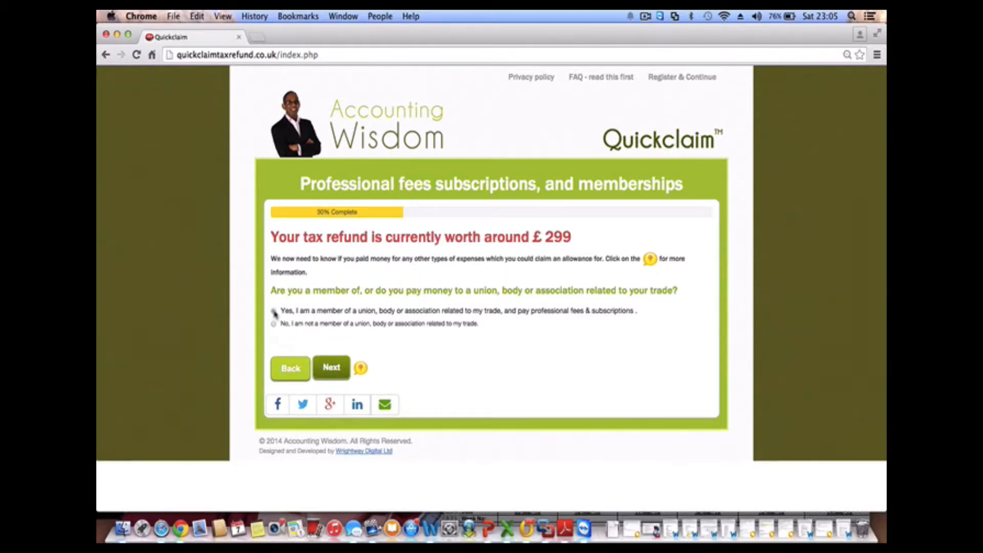
left_click(307, 377)
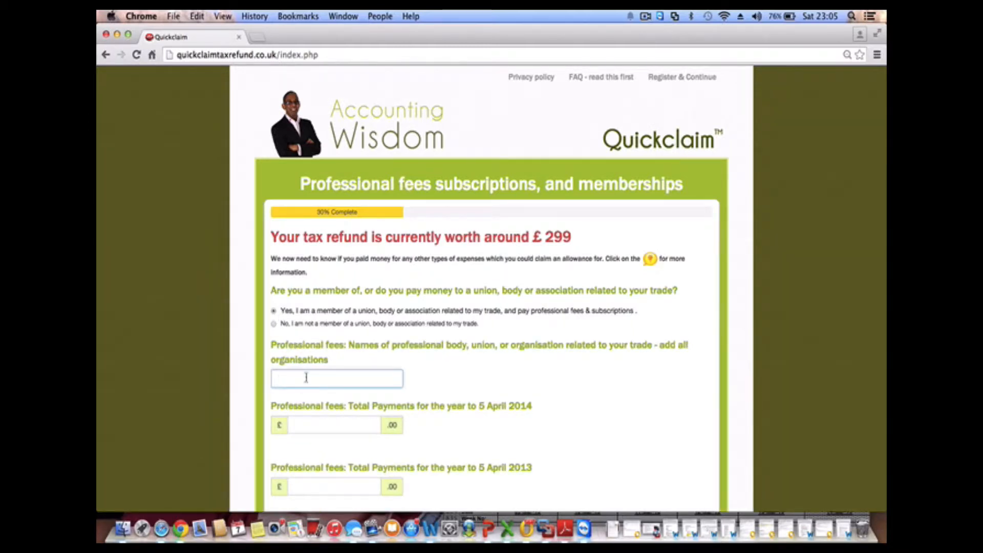
type("NMC, RCM")
scroll(491, 287, "down", 3)
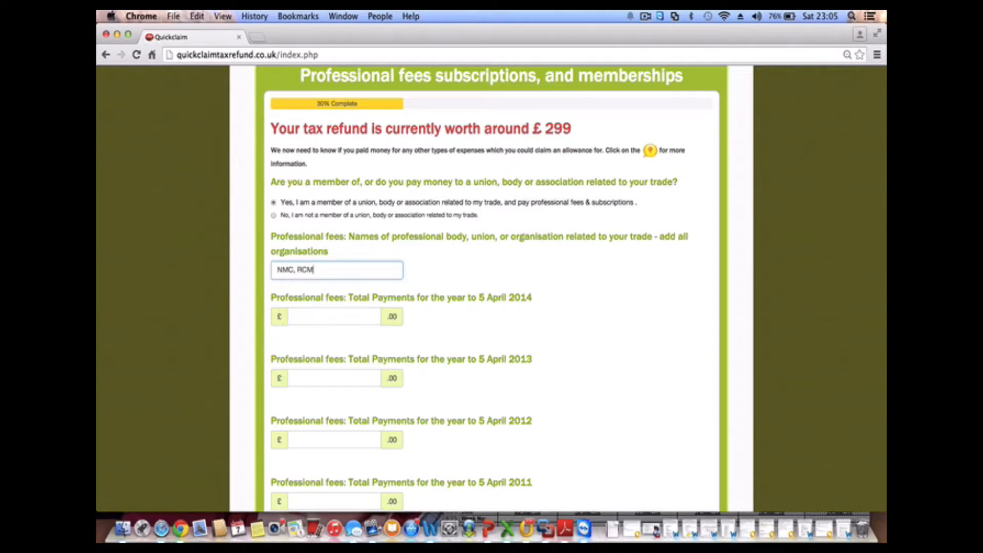
type(", JRM")
key("BackSpace")
key("BackSpace")
type("ournal of Radical Midwifery")
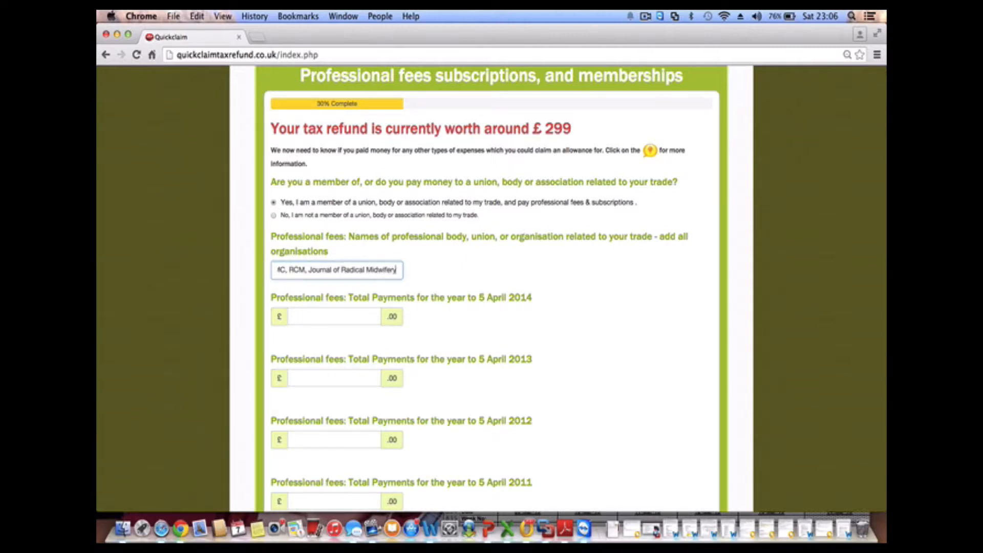
scroll(324, 310, "down", 2)
scroll(324, 311, "down", 1)
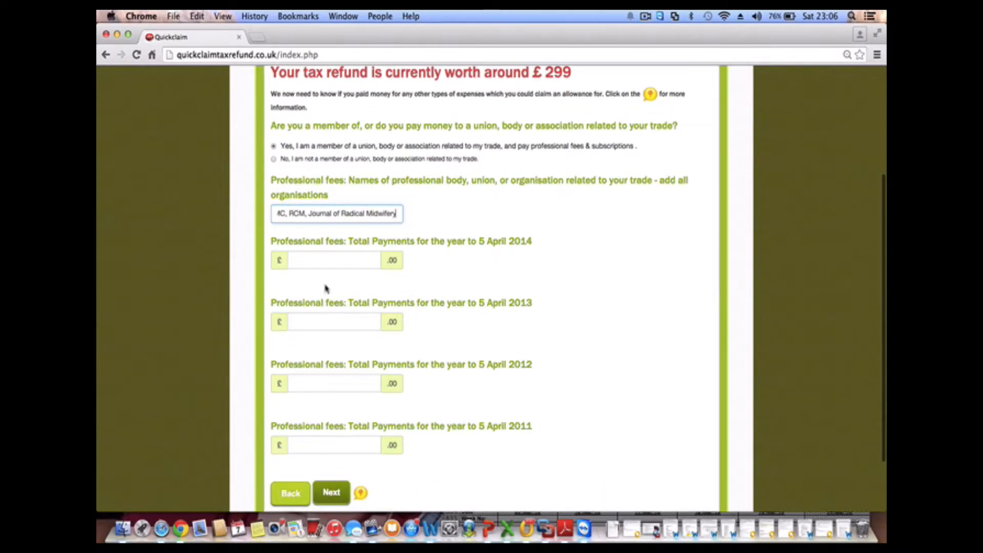
Enter 350 as the professional fees total for 2014, 2013, 2012 and 2011, then continue
left_click(330, 261)
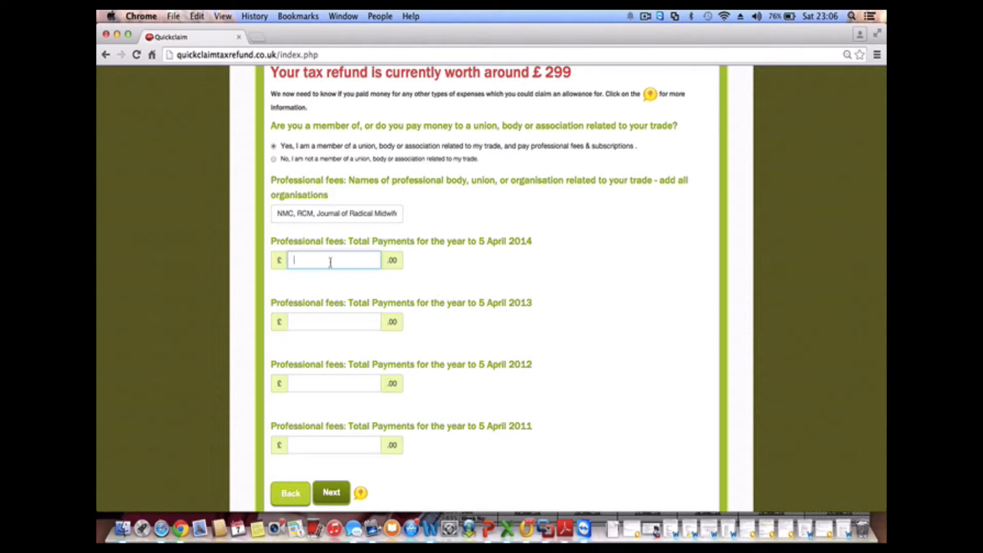
type("350")
left_click(330, 321)
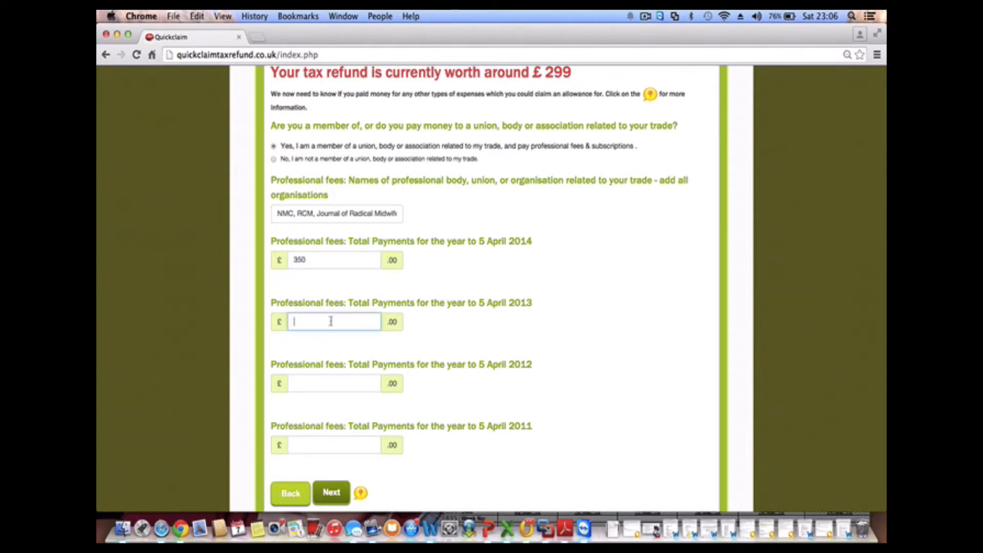
type("350")
left_click(342, 379)
type("350")
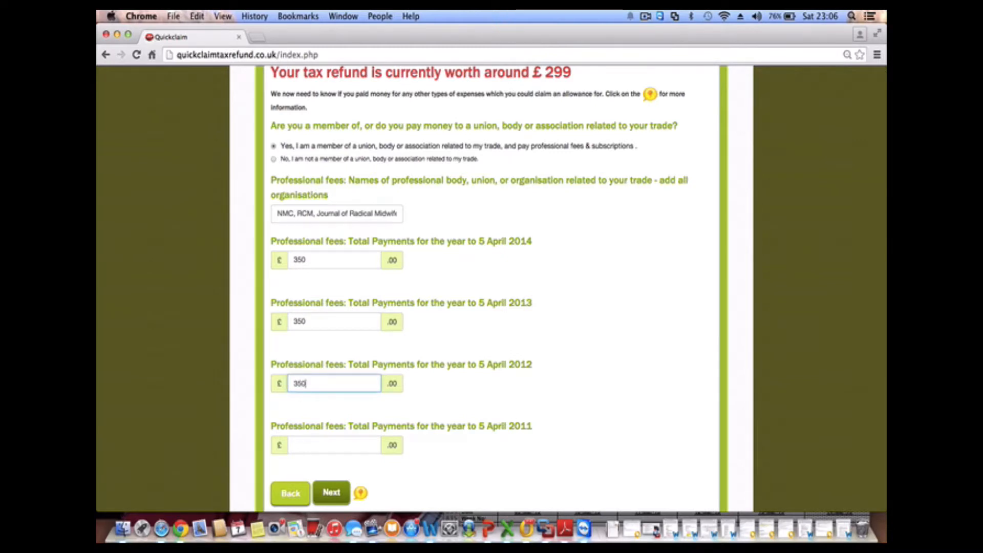
left_click(336, 444)
type("350")
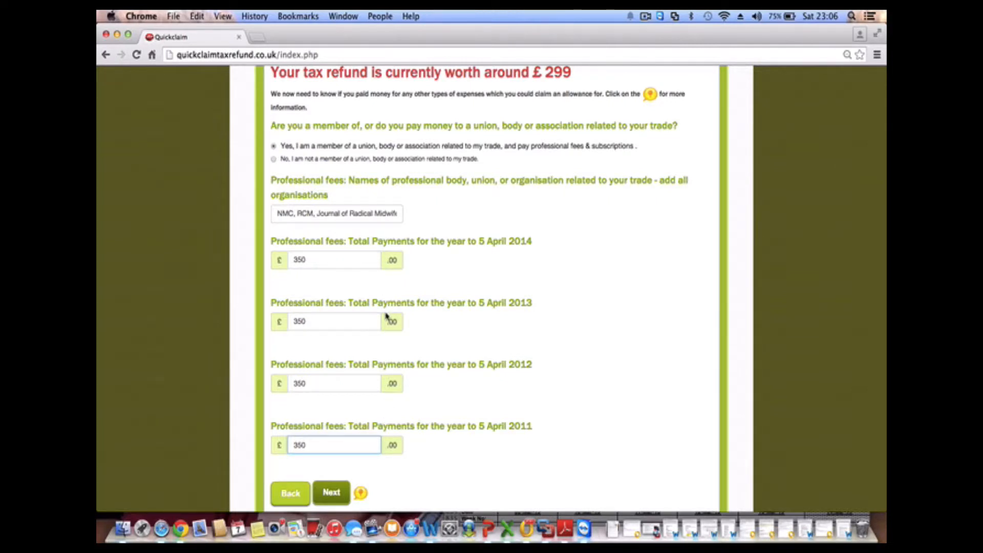
scroll(386, 316, "down", 3)
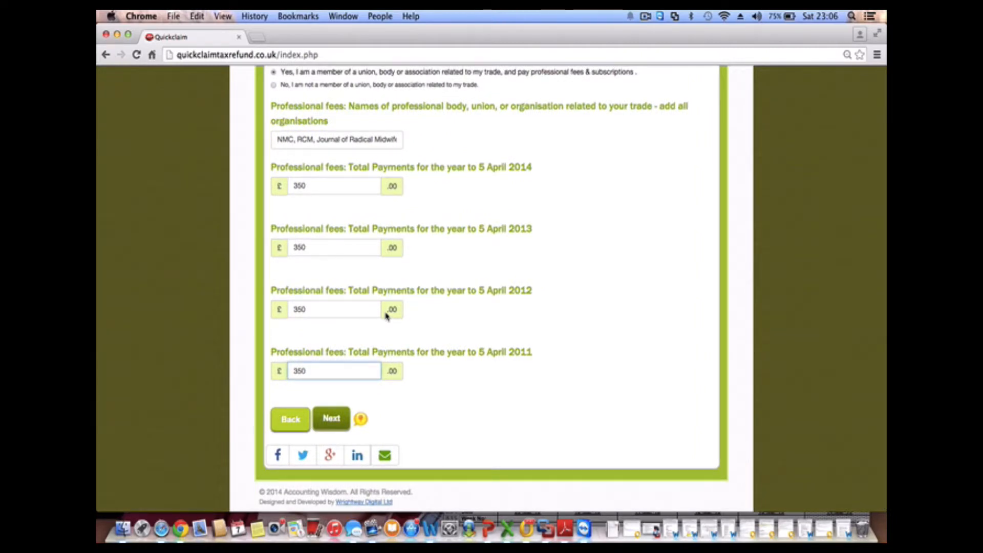
left_click(341, 421)
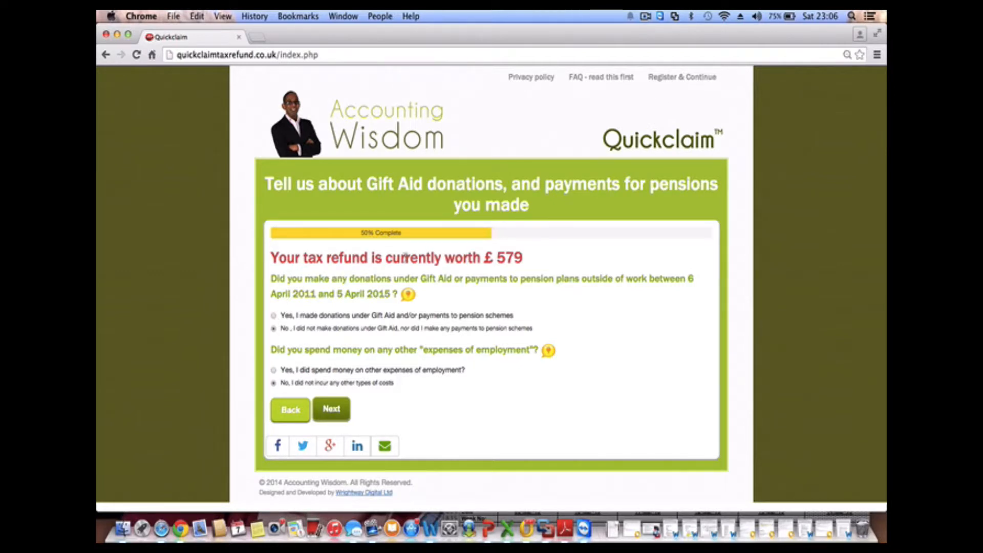
Answer yes to Gift Aid or pensions and enter £100 Gift Aid for each year from 2015
left_click(274, 317)
scroll(316, 376, "down", 3)
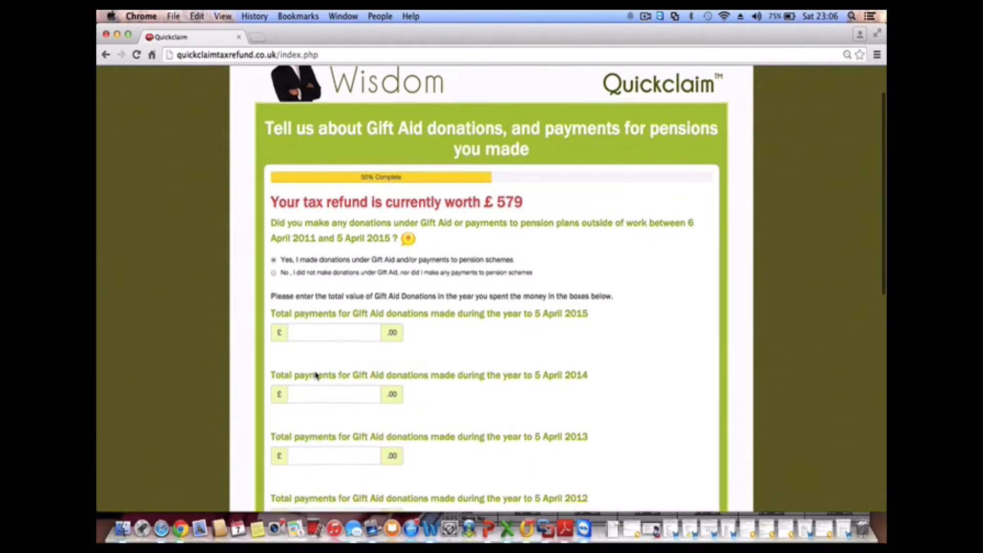
left_click(333, 288)
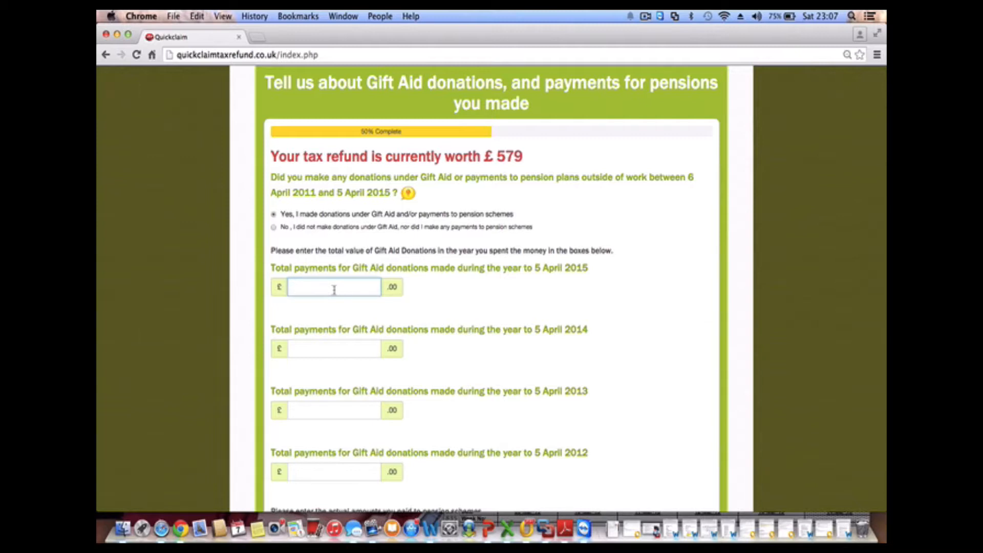
type("100")
key("Tab")
type("10")
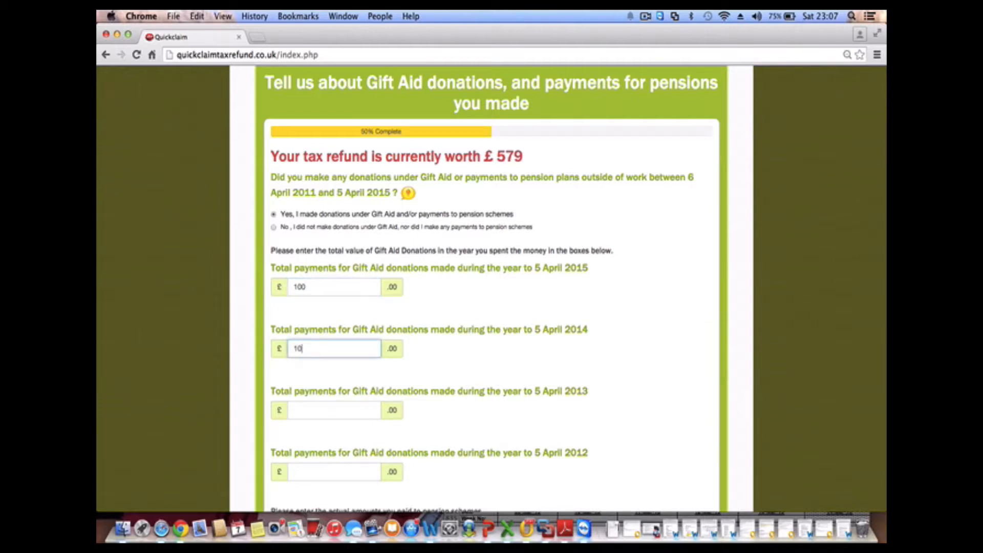
type("0")
key("Tab")
type("100")
key("Tab")
type("100")
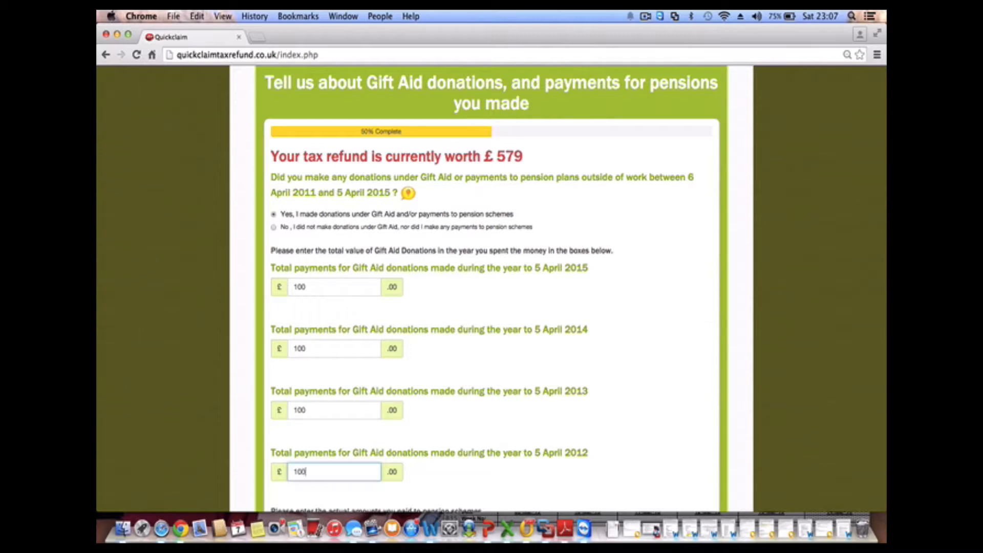
Leave the 2015 pension payment blank and open the note on other employment expenses
scroll(461, 114, "down", 3)
scroll(463, 110, "up", 2)
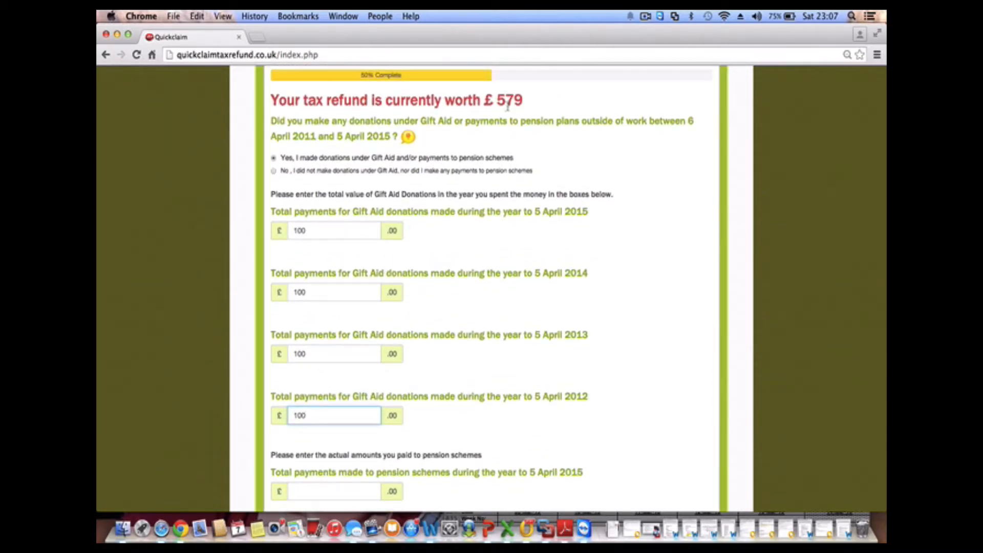
scroll(457, 297, "down", 5)
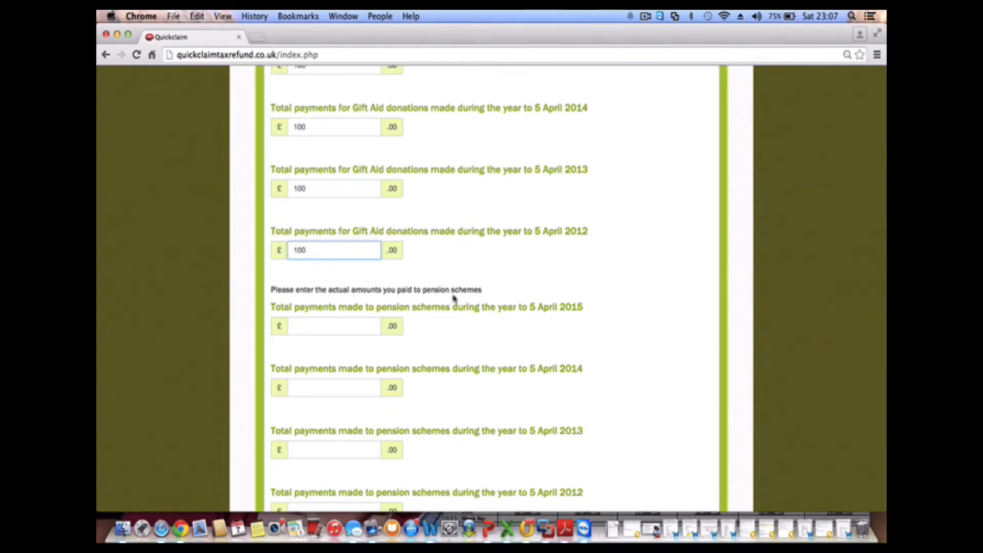
left_click(370, 324)
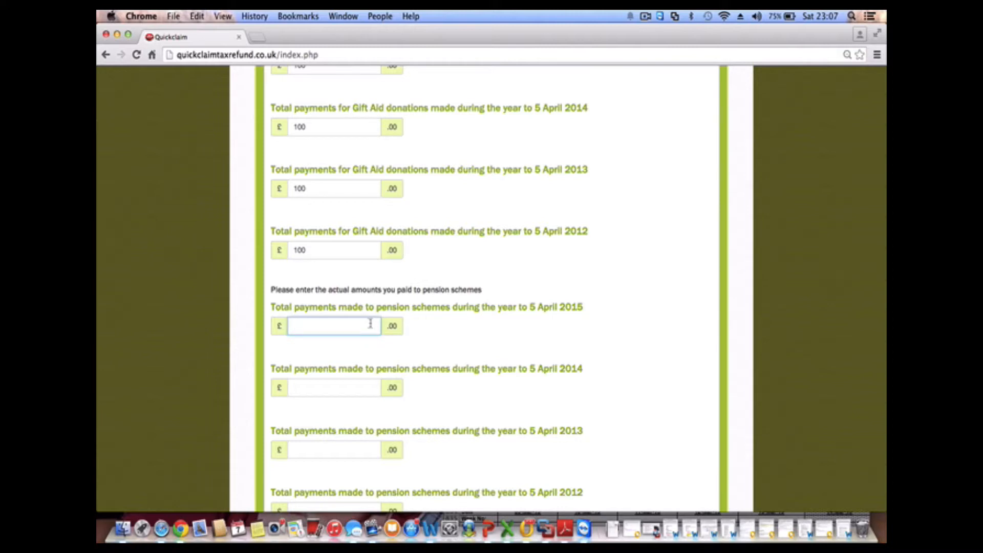
type("-20")
key("BackSpace")
key("BackSpace")
key("BackSpace")
scroll(419, 352, "down", 5)
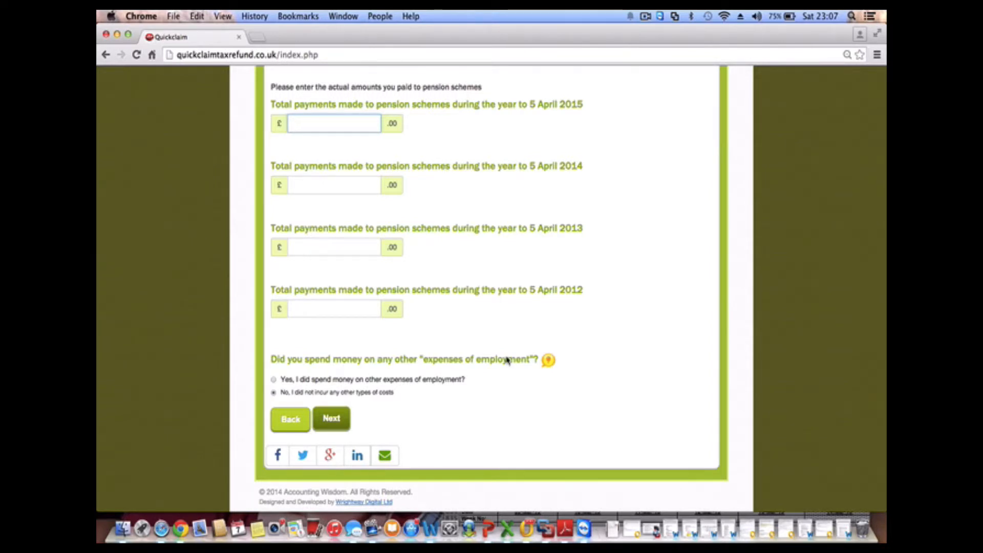
left_click(547, 363)
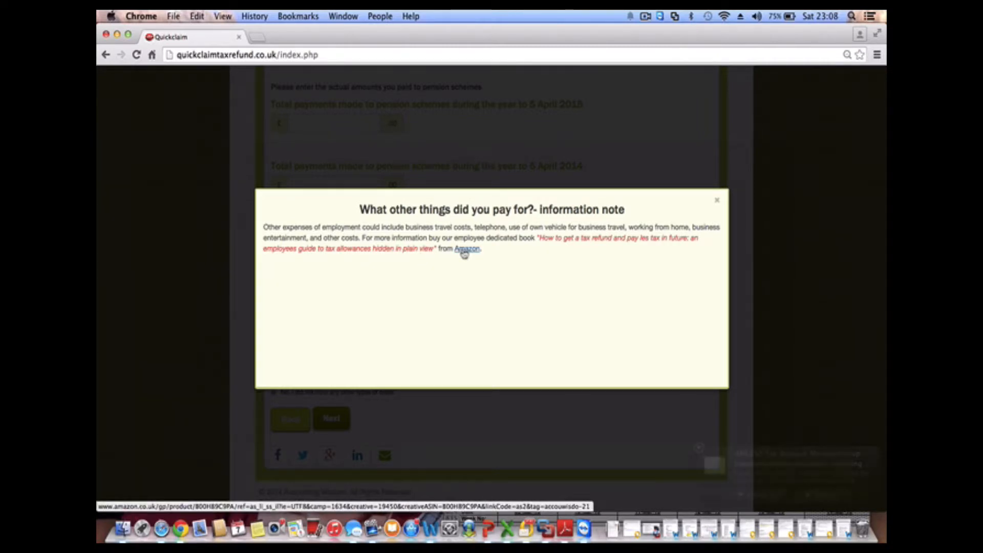
Mute the computer's sound, dismiss the mail alert, highlight 'business travel costs' and close the note
left_click(757, 16)
left_click_drag(757, 34, 757, 95)
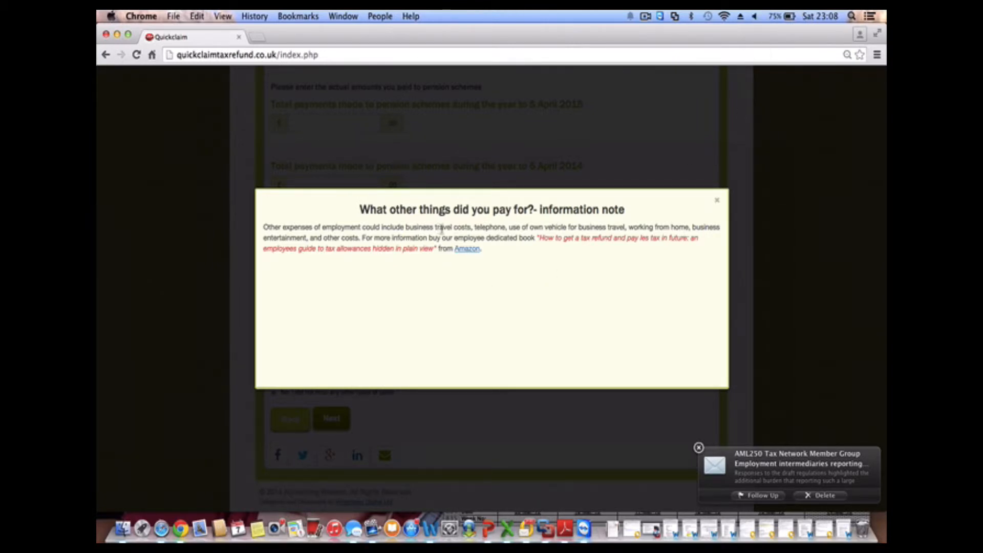
left_click(699, 448)
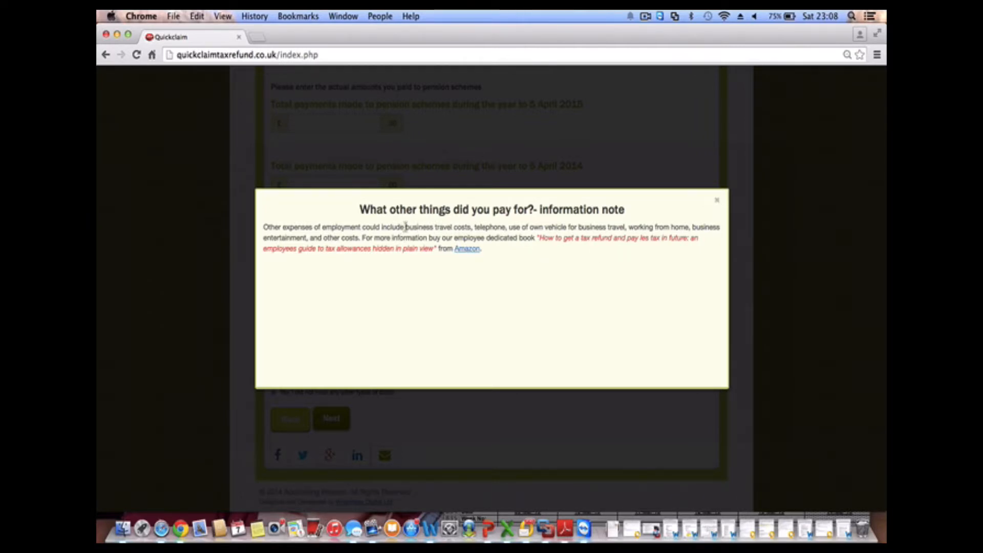
left_click_drag(406, 227, 471, 224)
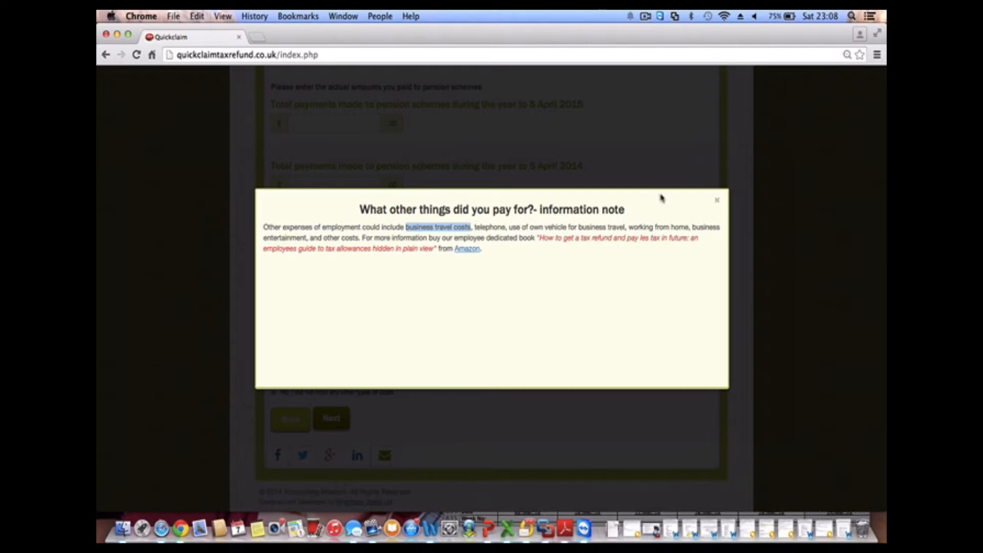
left_click(717, 202)
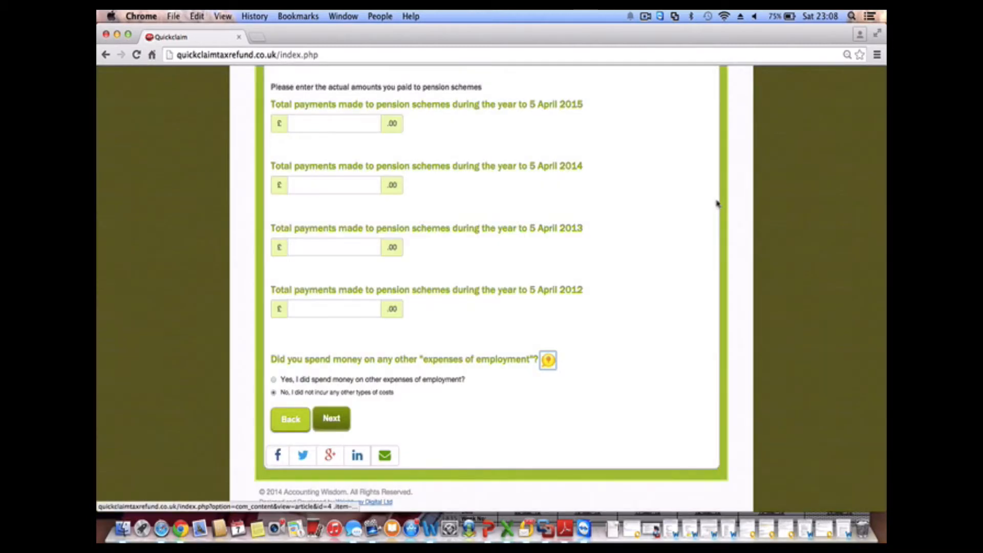
Submit the pensions page with other employment expenses left at 'No'
left_click(456, 431)
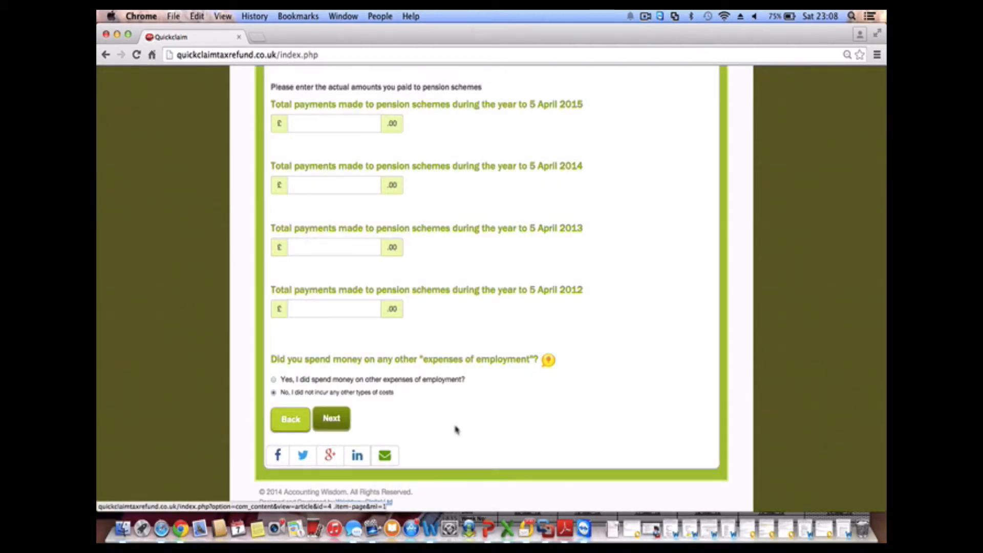
left_click(337, 425)
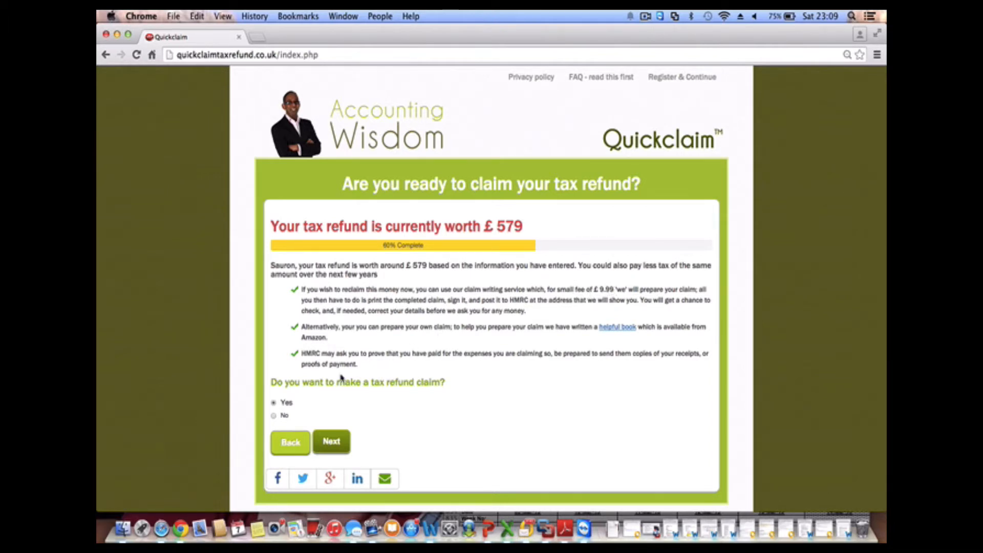
Confirm Yes to making the claim and look over the personal information form
left_click(332, 442)
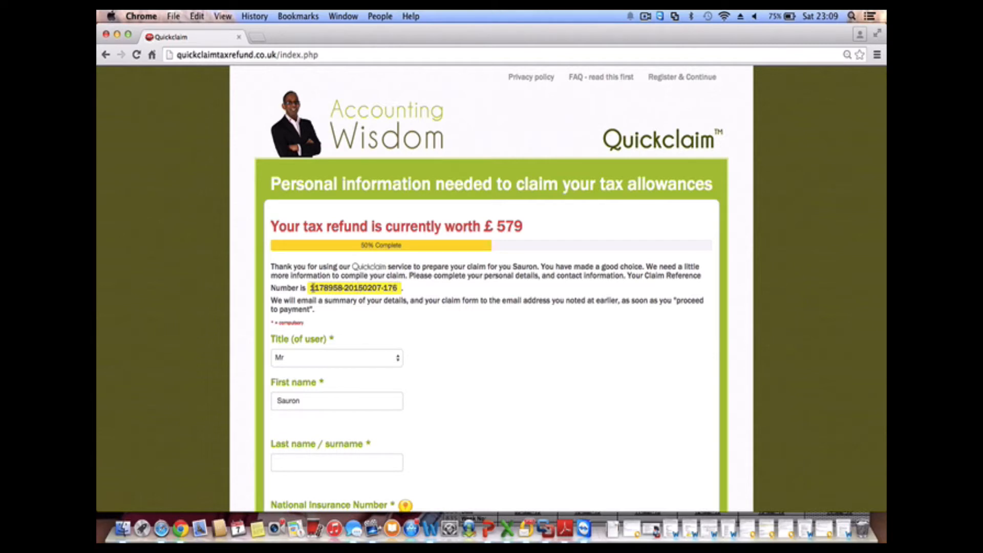
scroll(357, 321, "down", 2)
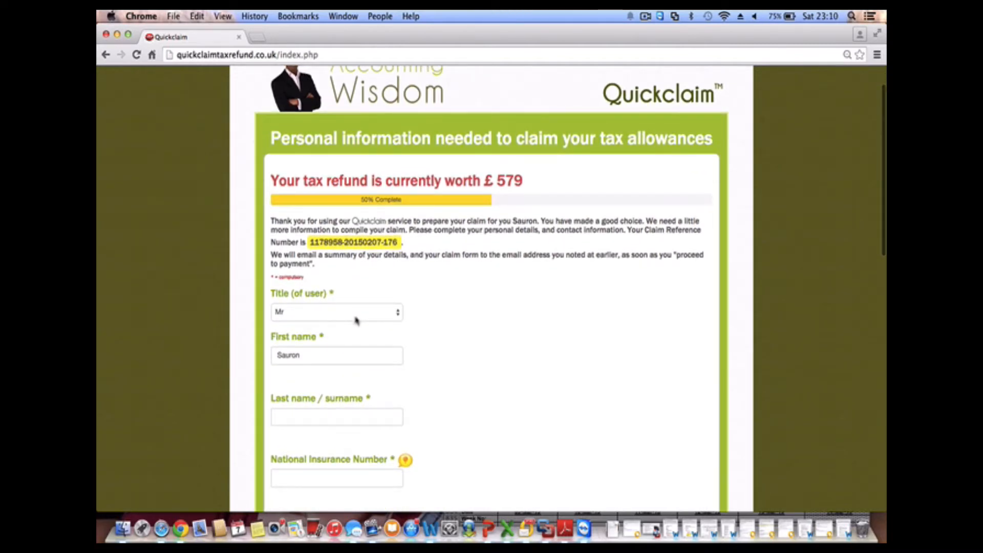
scroll(357, 320, "down", 4)
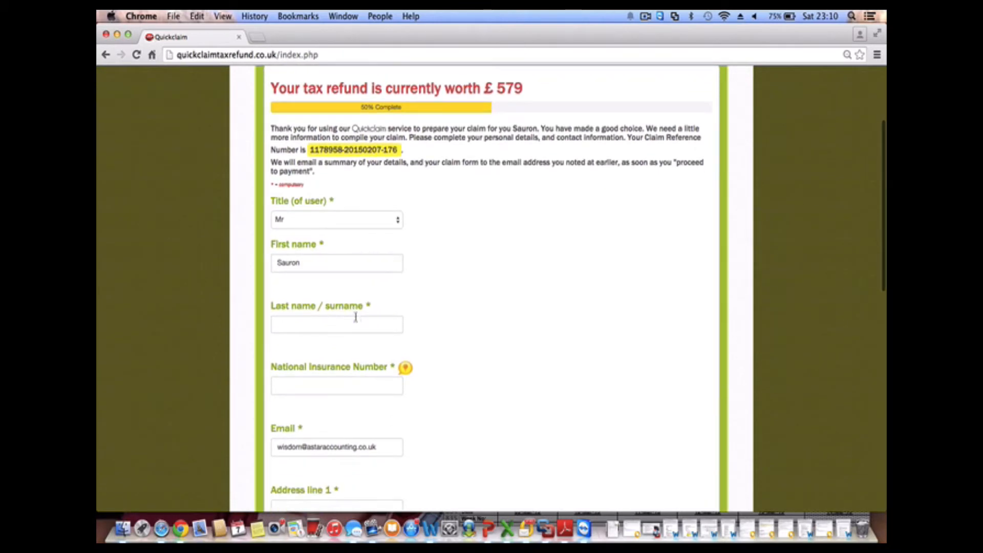
scroll(355, 317, "up", 1)
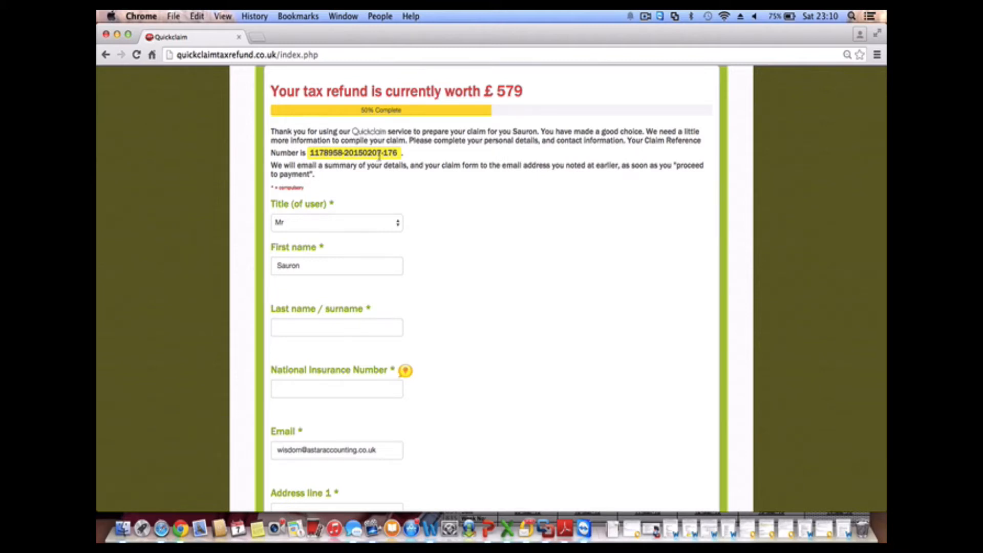
scroll(379, 156, "down", 2)
Enter the claimant's surname and National Insurance number
left_click(363, 282)
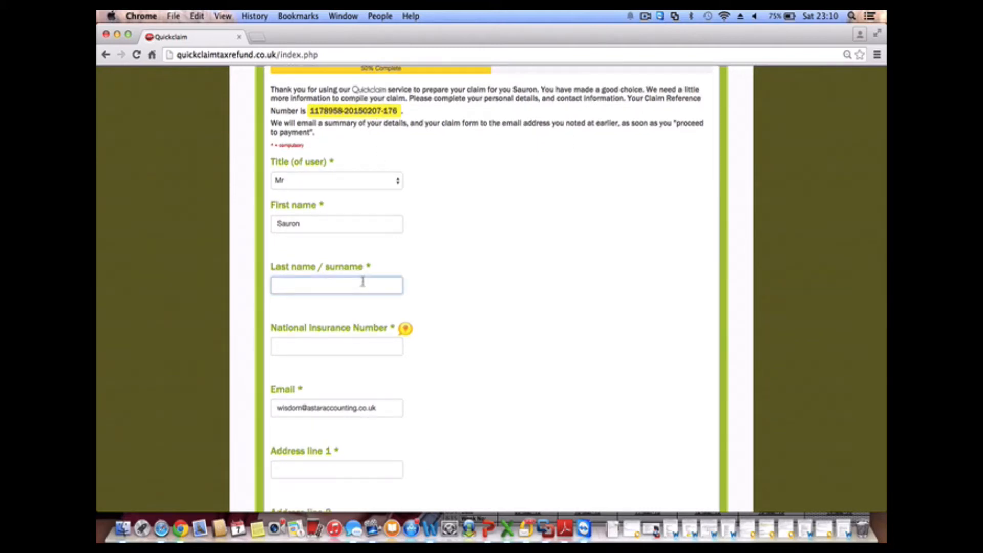
type("Da C")
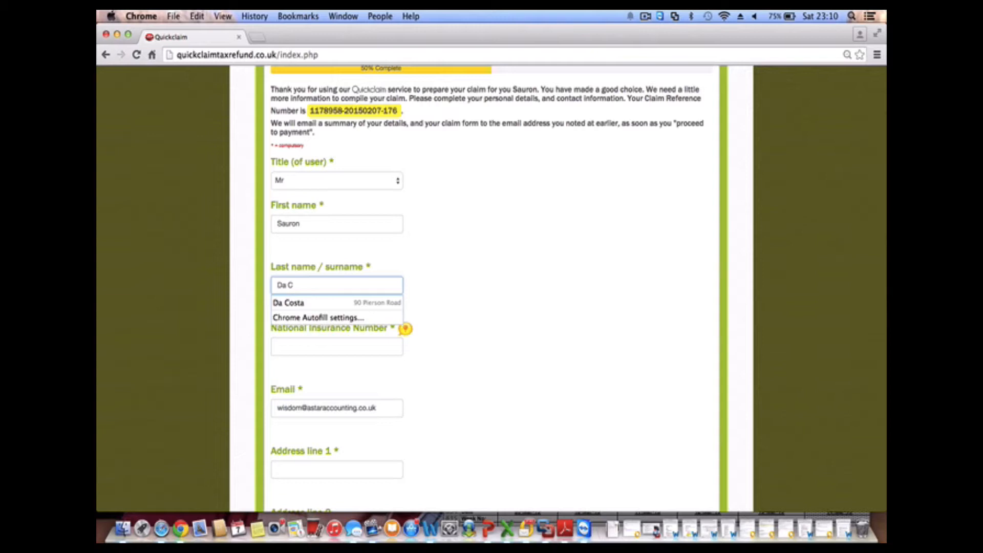
type("osta")
left_click(457, 300)
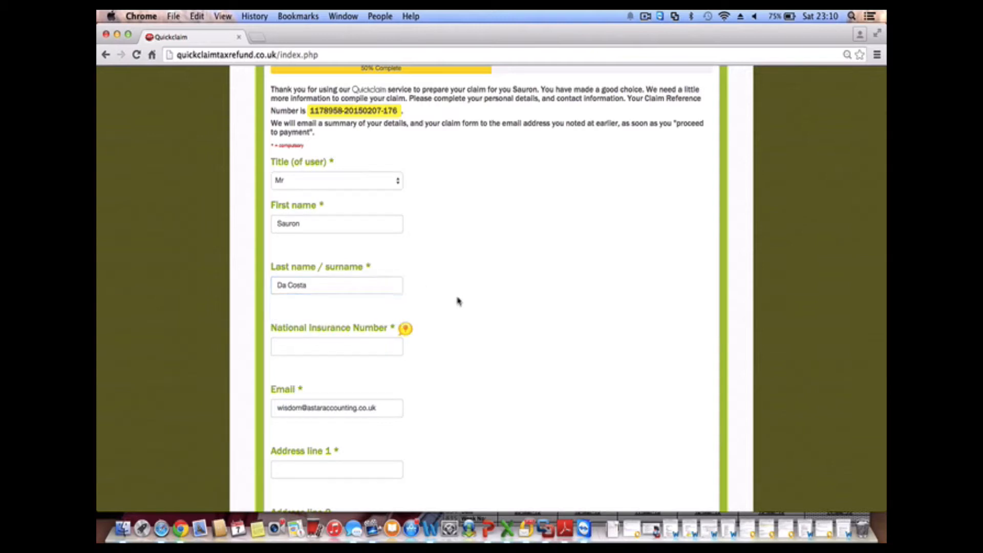
left_click(380, 347)
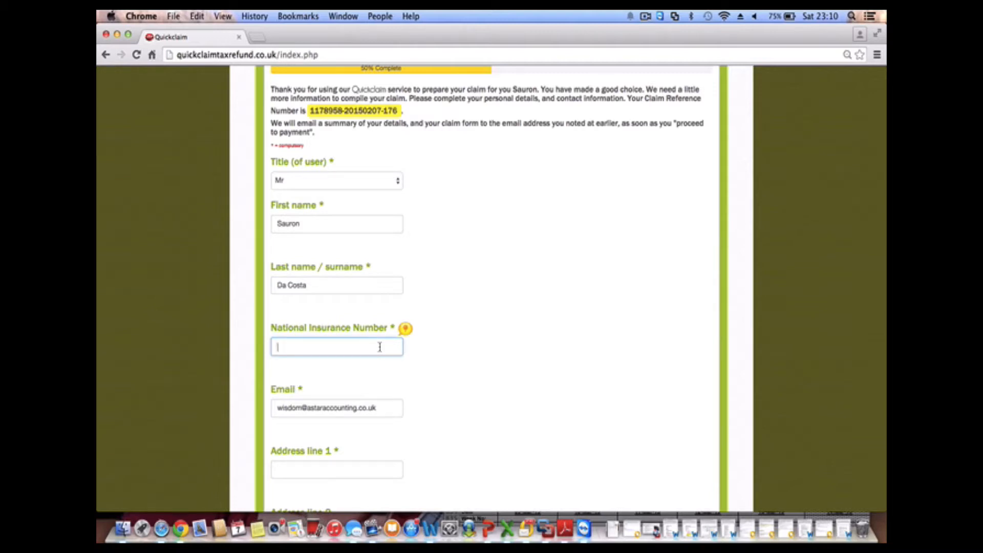
type("AB")
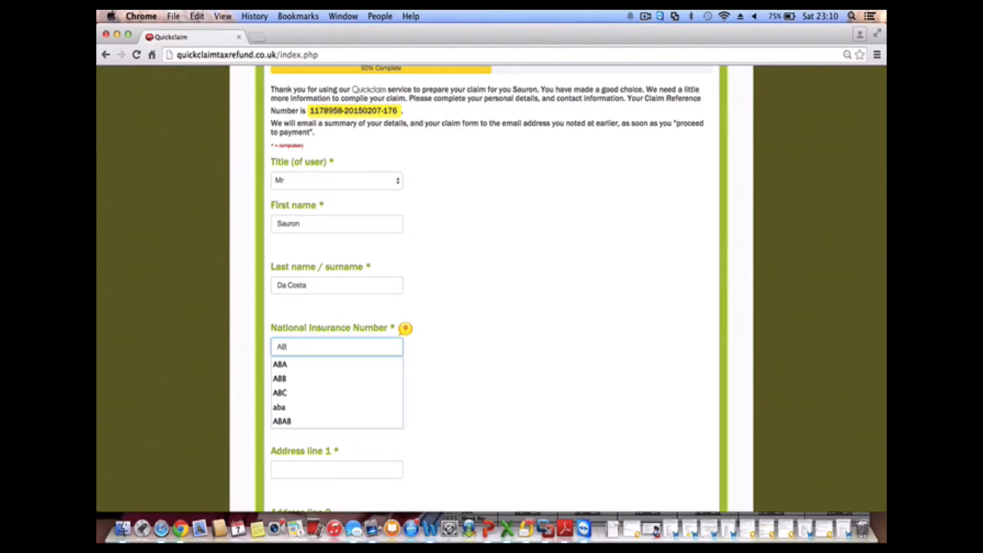
type("123456")
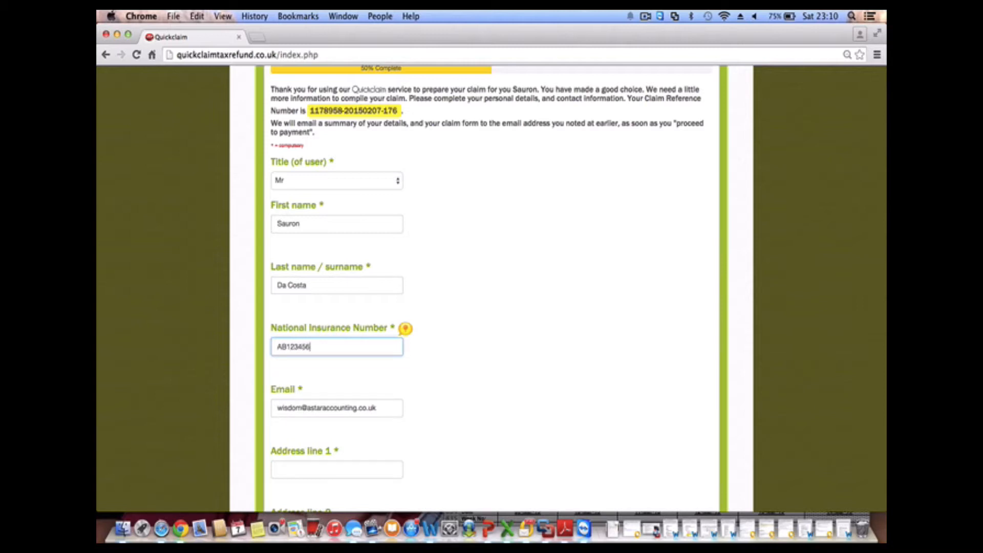
type("C")
Fill in the claimant's first address line, town and postcode
scroll(358, 423, "down", 5)
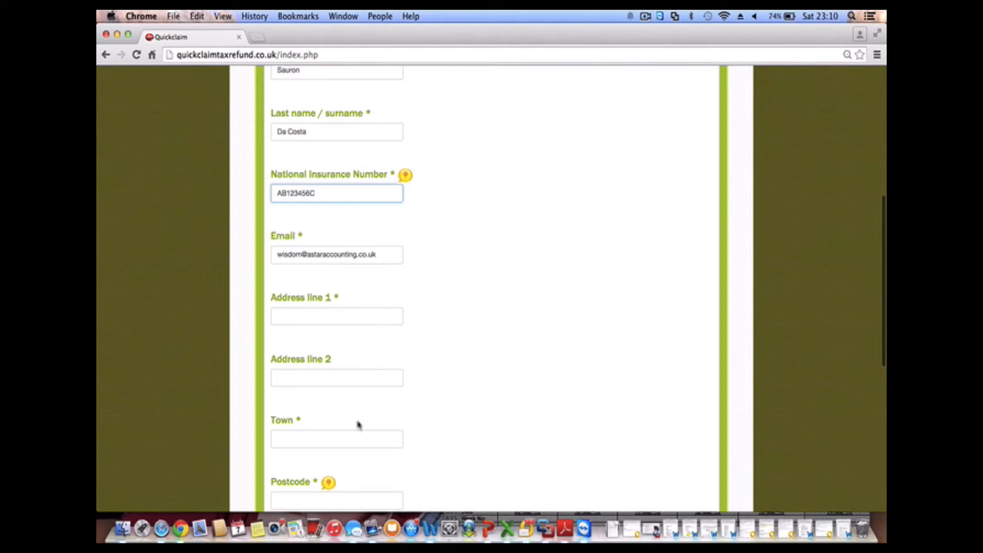
left_click(366, 320)
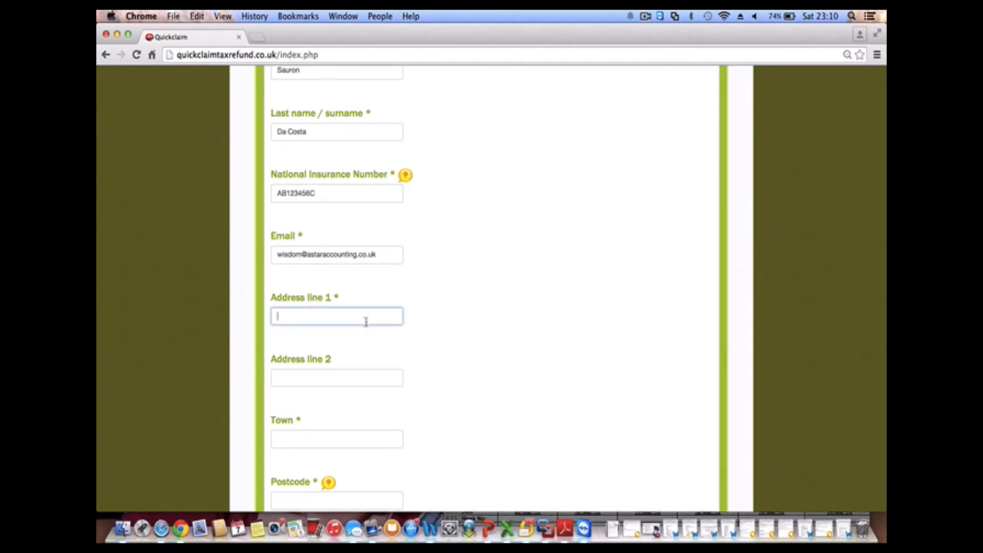
left_click(338, 431)
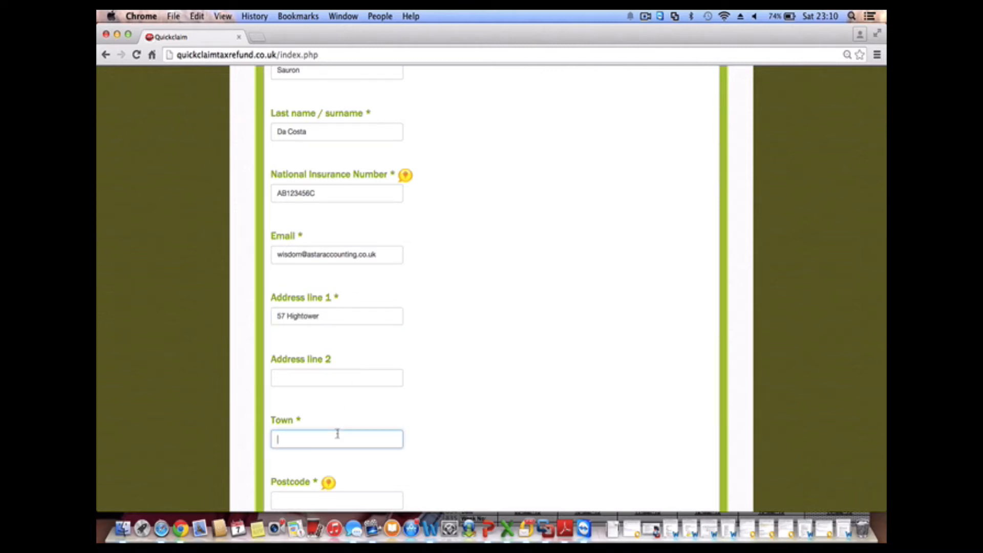
type("Wind")
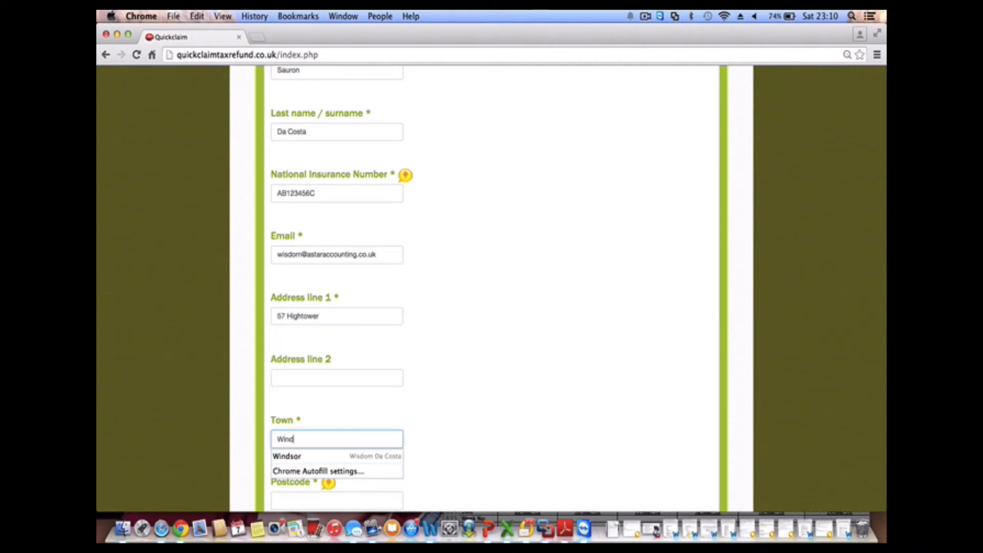
type("sor")
left_click(436, 416)
scroll(437, 416, "down", 5)
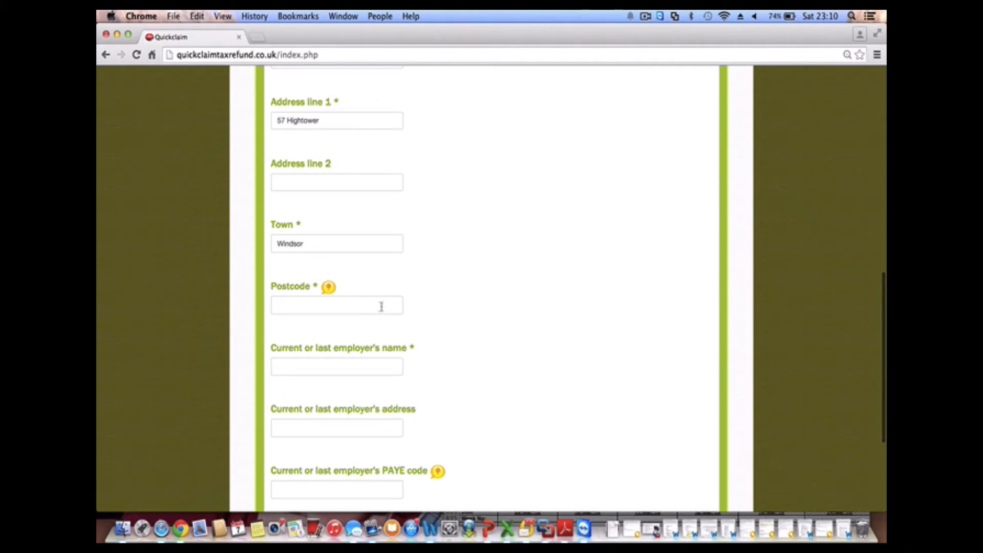
left_click(381, 306)
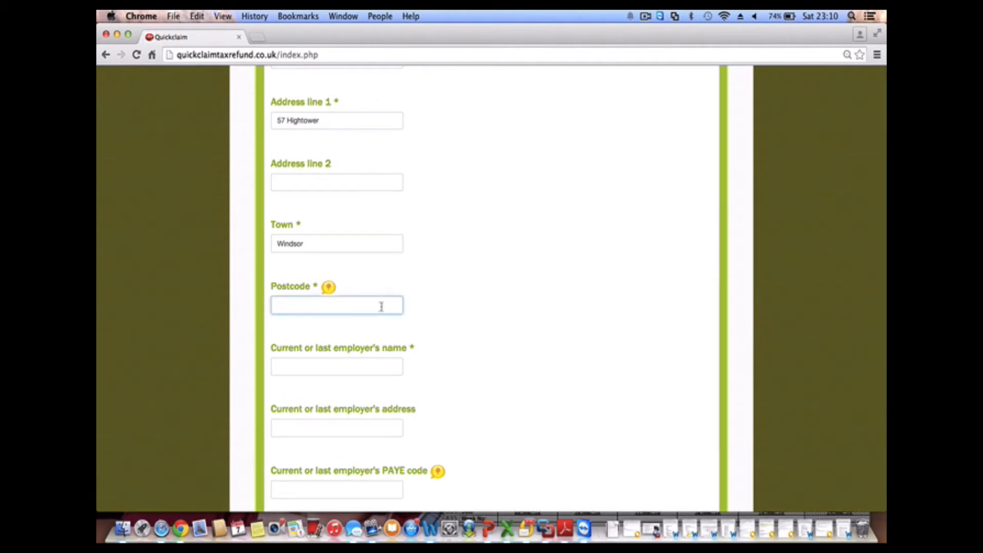
type("SL4")
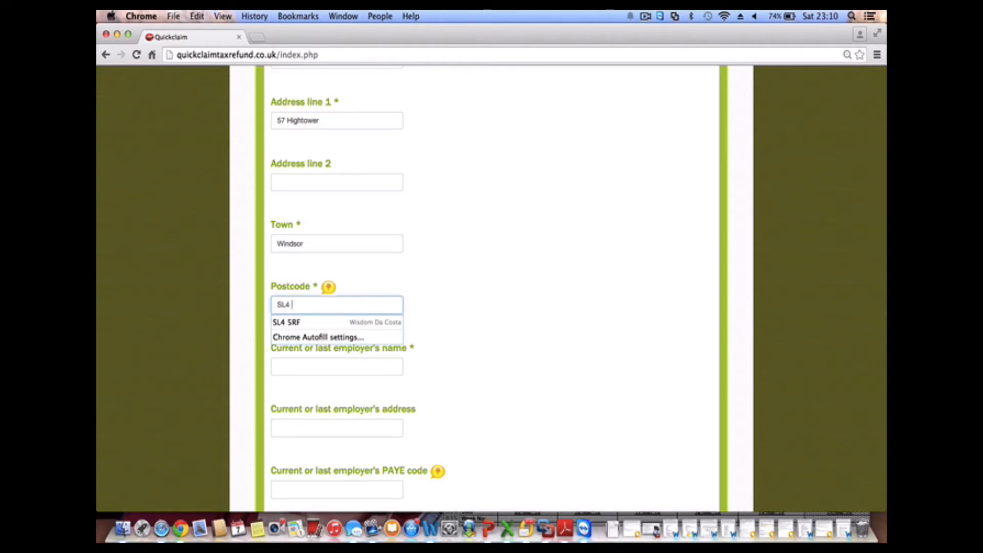
type(" 8RR")
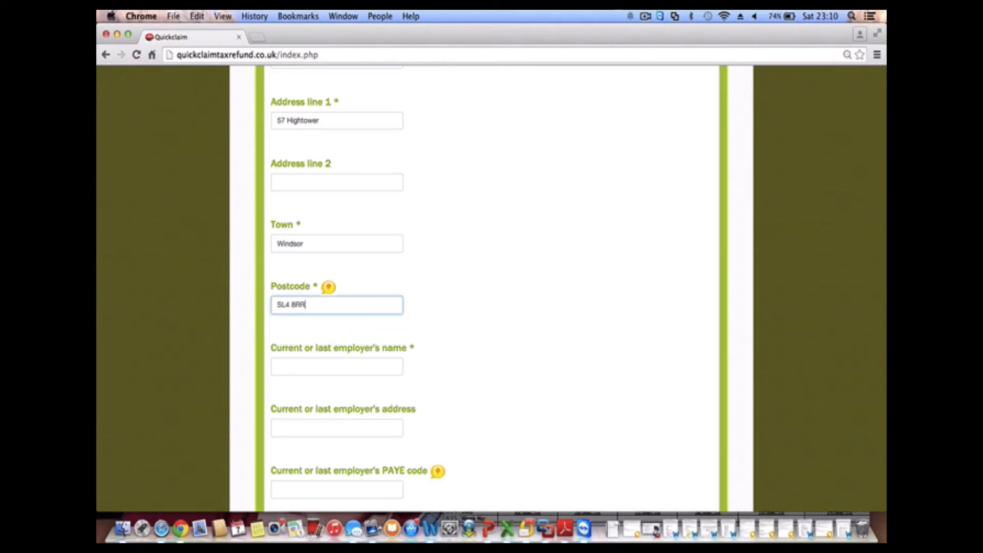
Enter the employer name 'Frimley Health NHS Trust', fixing the capital-R typo
left_click(375, 370)
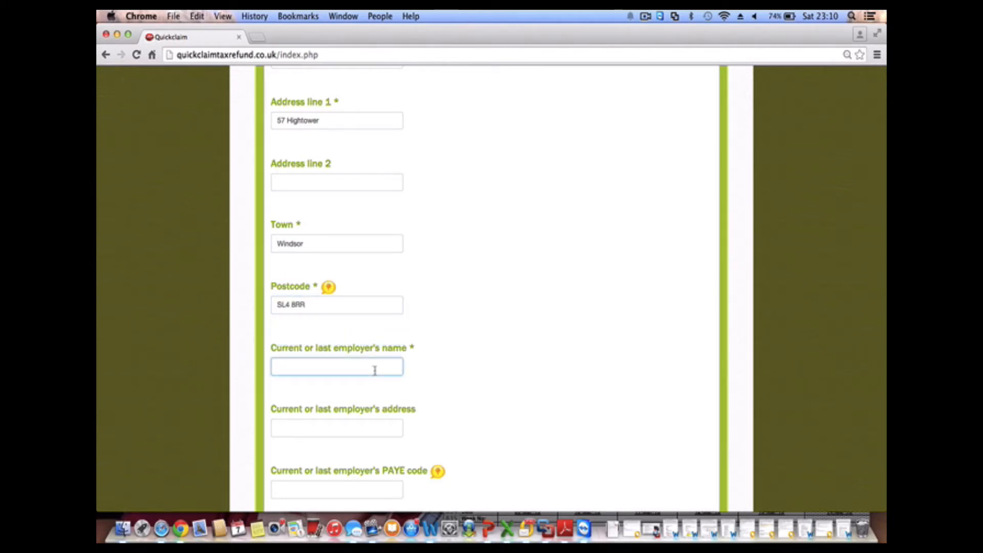
key("Down")
type("Frimley Health NHS TRust")
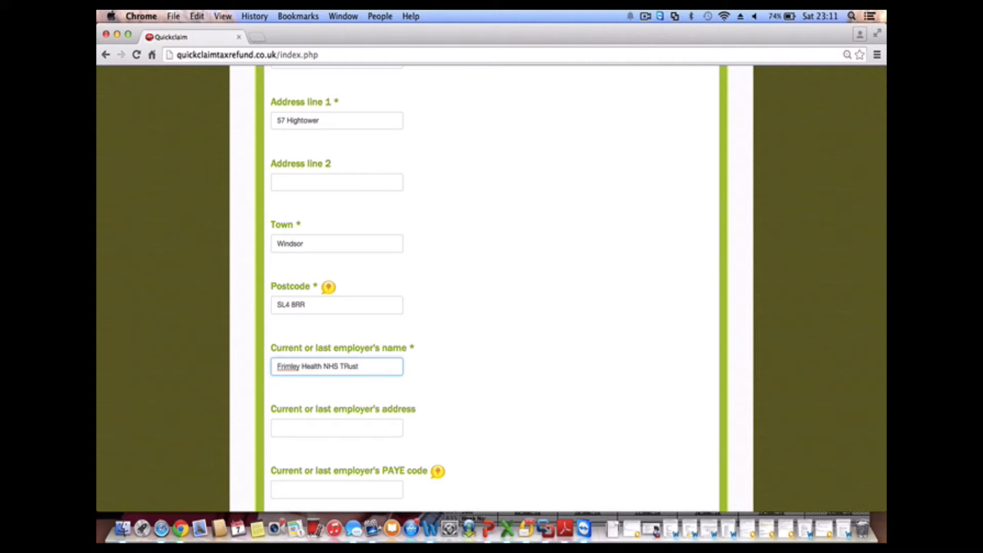
left_click(349, 366)
key("BackSpace")
type("r")
left_click(330, 421)
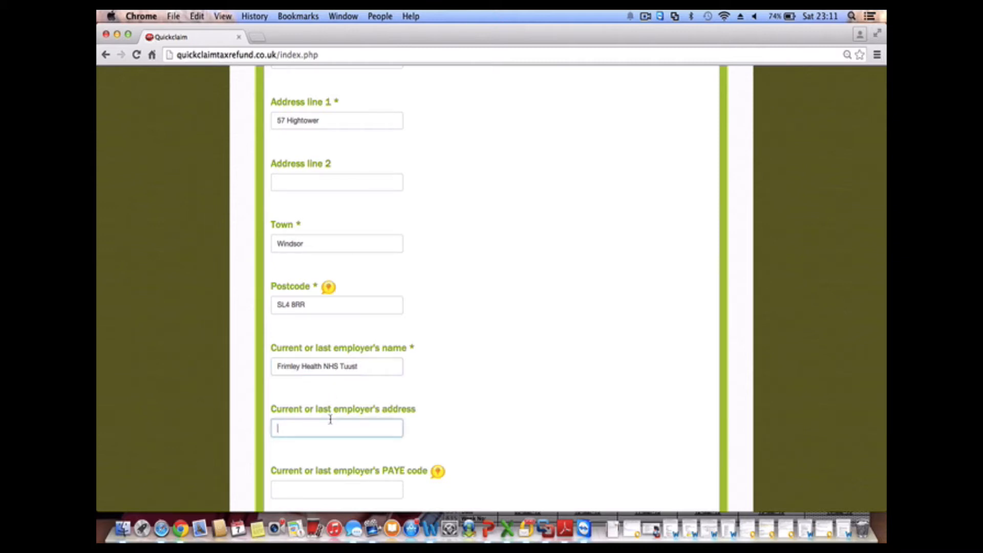
Enter PAYE code 123/AB1234, answer Yes to still working there, and submit
scroll(330, 421, "down", 3)
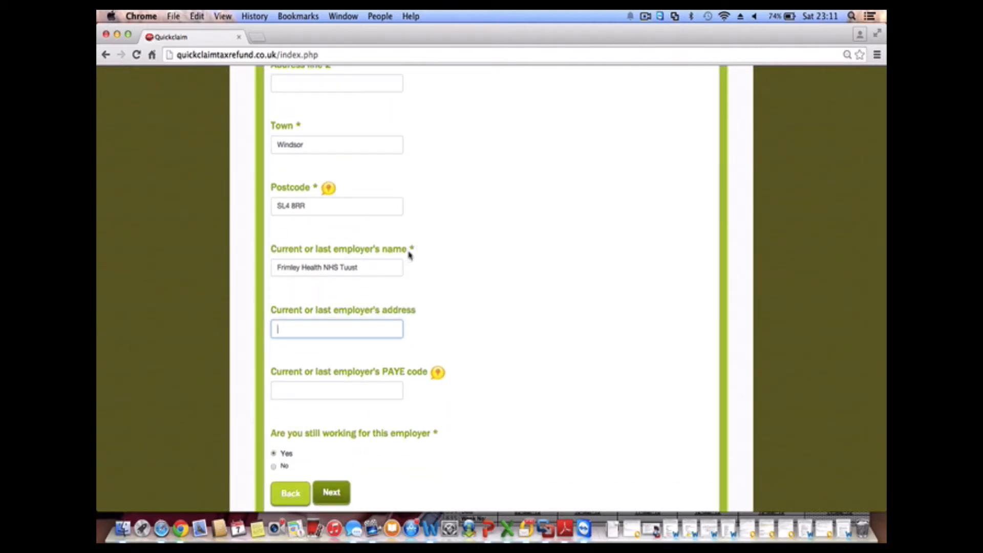
left_click(353, 384)
type("A")
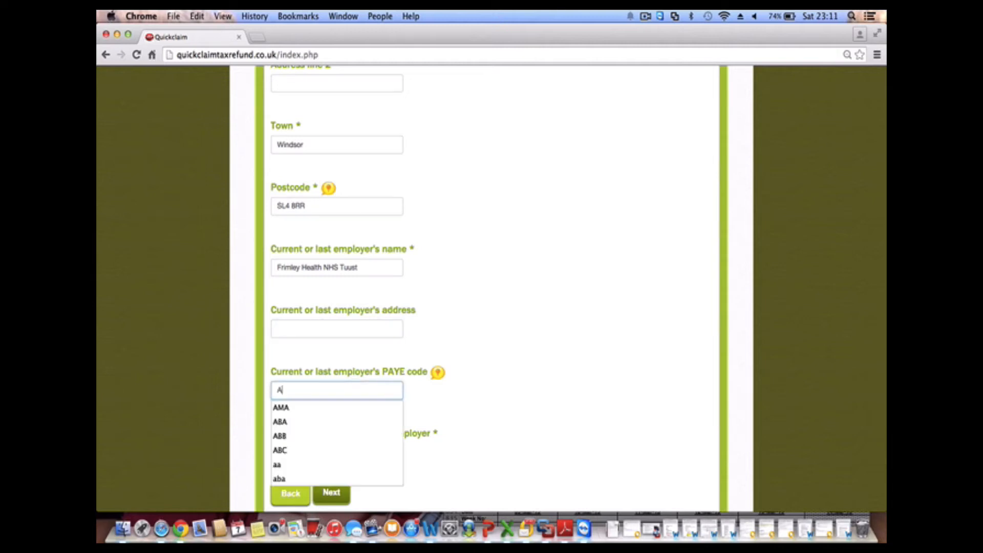
type("BC/")
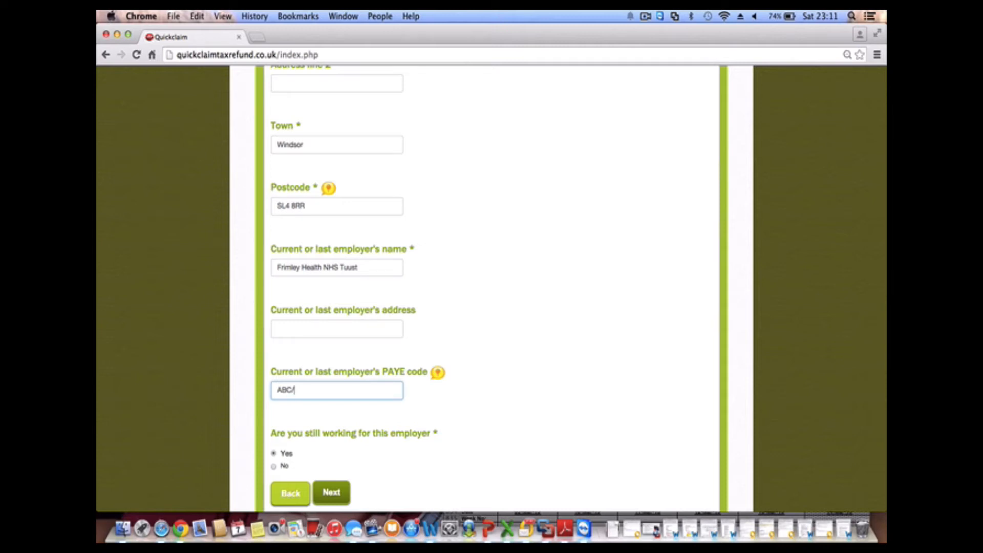
key("BackSpace")
key("BackSpace")
key("BackSpace")
key("BackSpace")
type("123")
type("7")
key("BackSpace")
type("/AB1234")
scroll(352, 457, "down", 3)
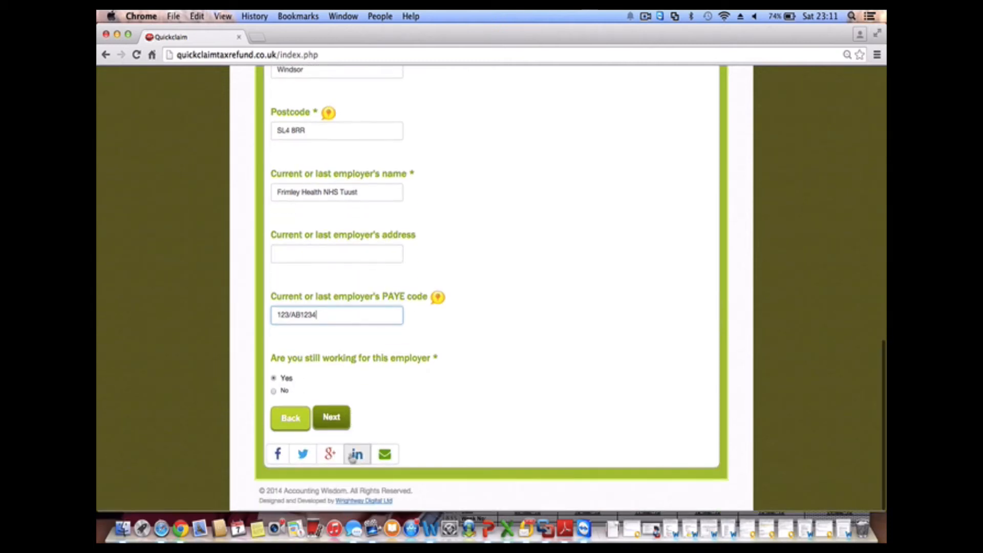
left_click(274, 393)
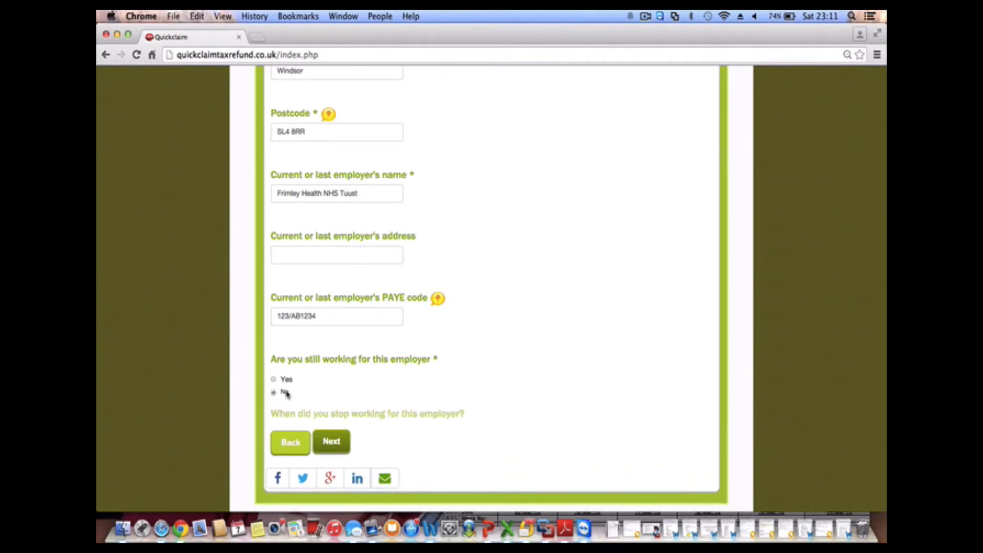
scroll(352, 391, "down", 2)
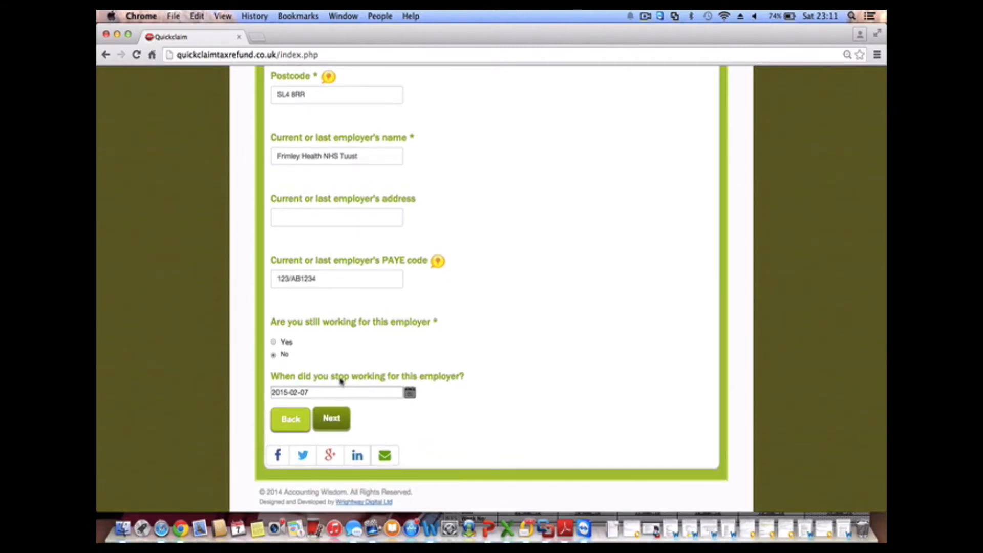
left_click(274, 341)
left_click(332, 419)
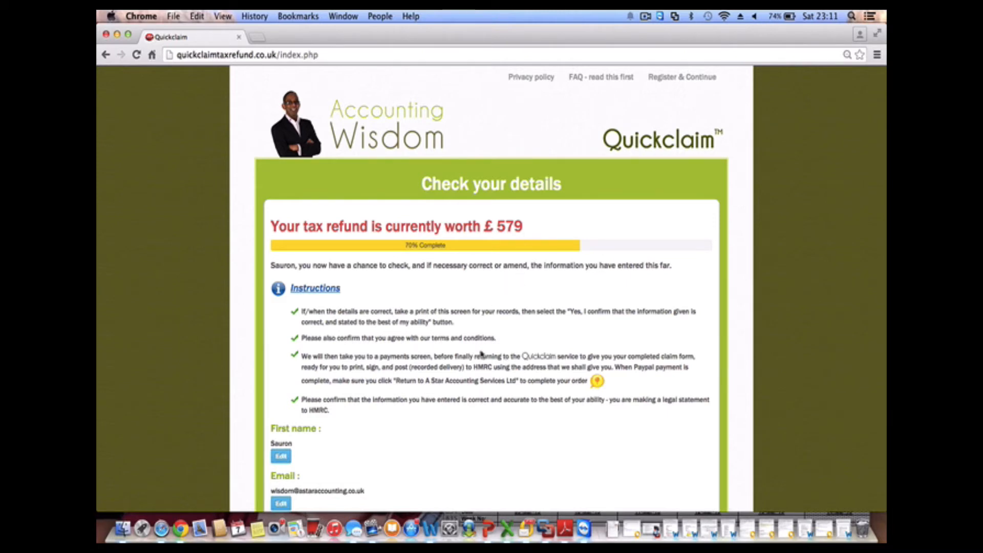
Change the 2011 clothing and tools purchase cost to £50 and save it
scroll(481, 353, "down", 5)
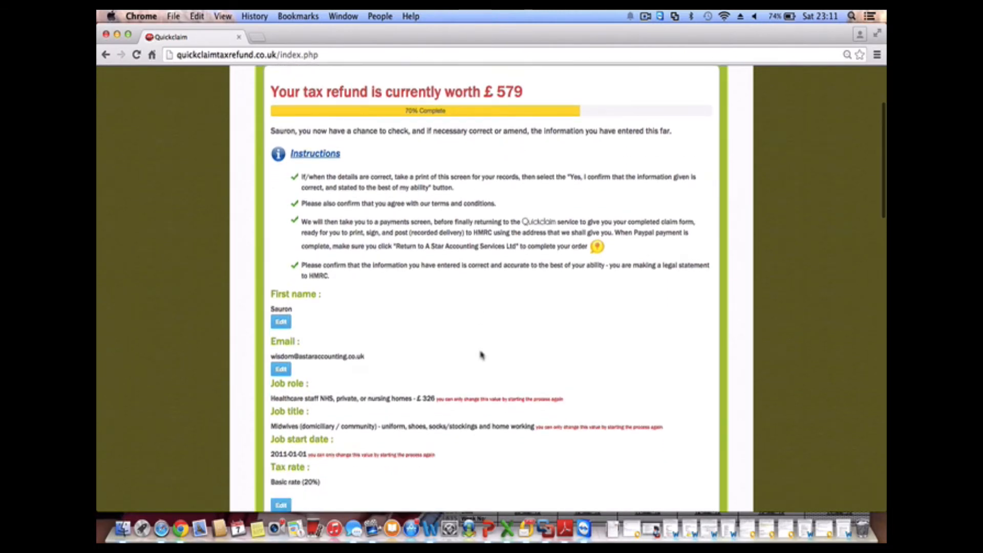
scroll(481, 354, "down", 3)
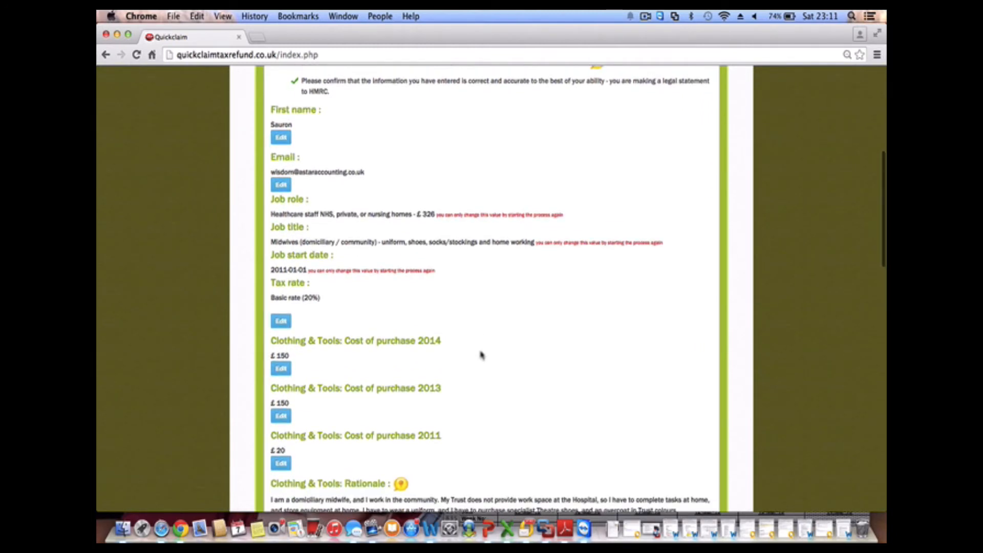
scroll(481, 354, "down", 2)
scroll(435, 292, "up", 2)
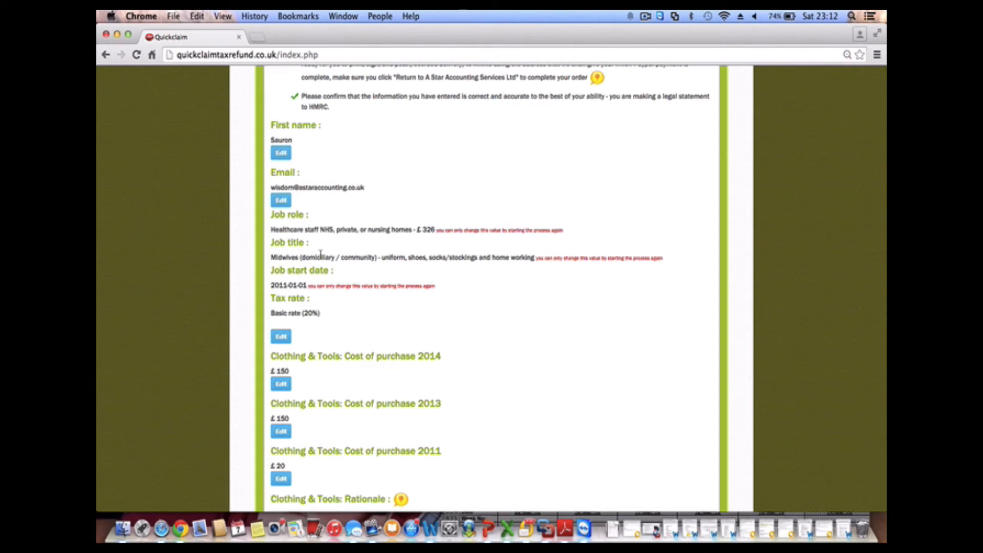
scroll(322, 257, "down", 4)
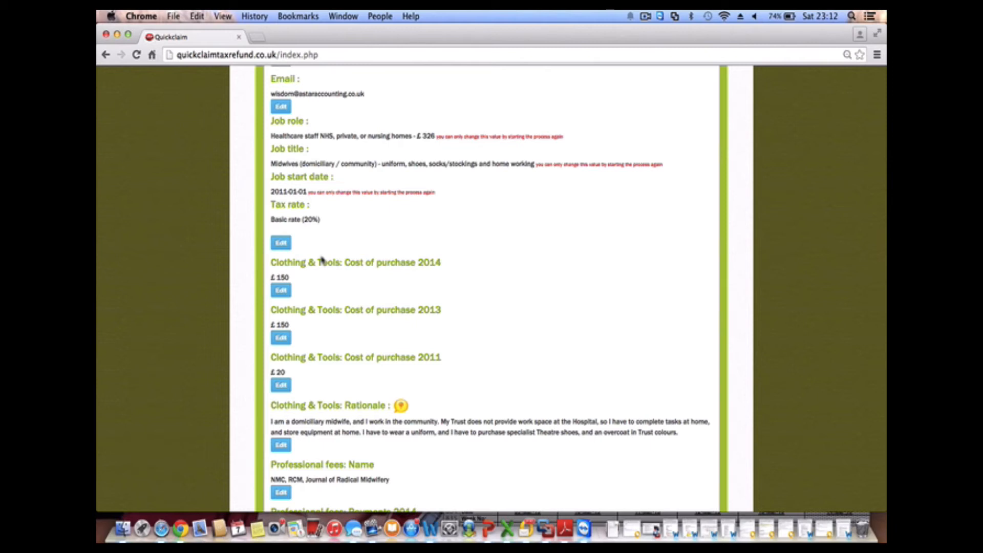
scroll(321, 260, "down", 4)
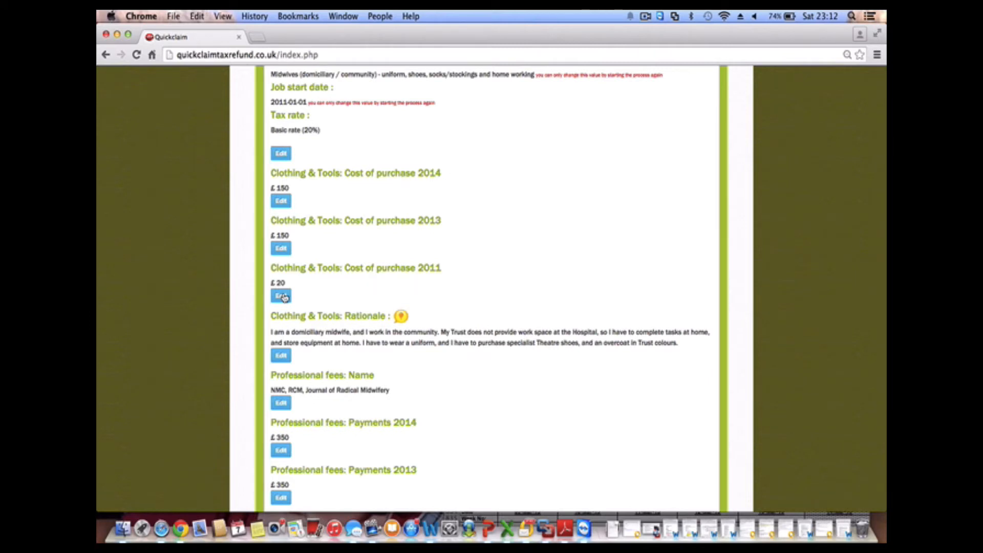
left_click(283, 296)
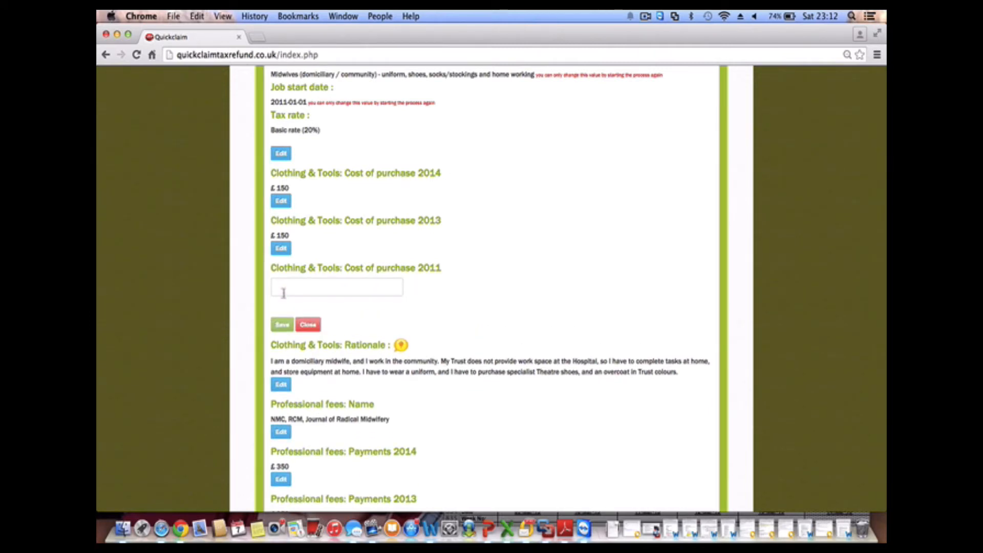
type("50")
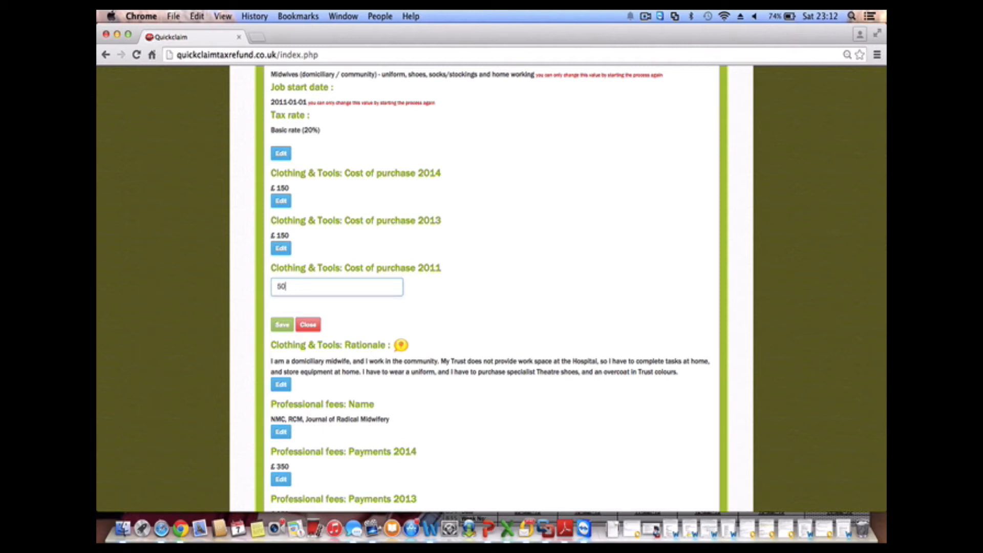
left_click(281, 325)
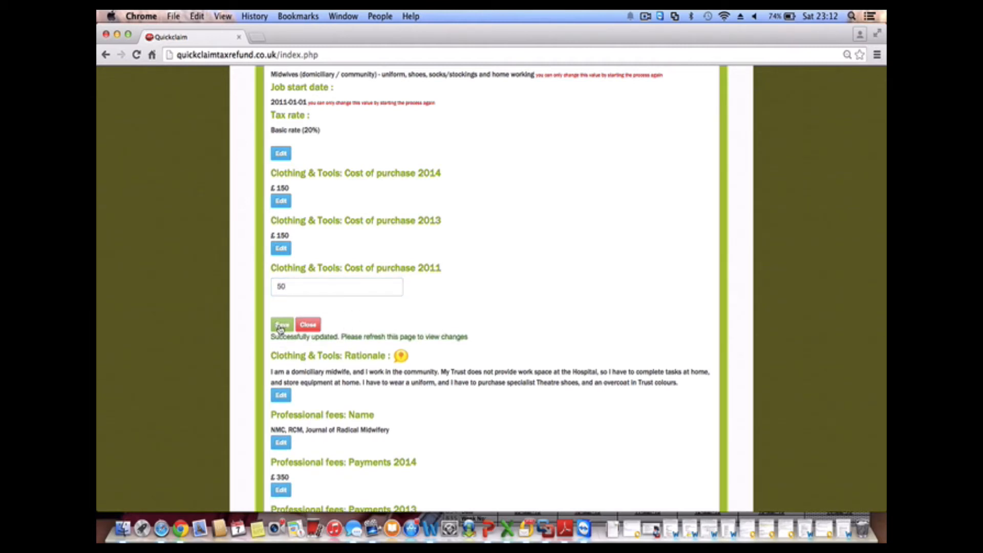
left_click(309, 325)
left_click(289, 302)
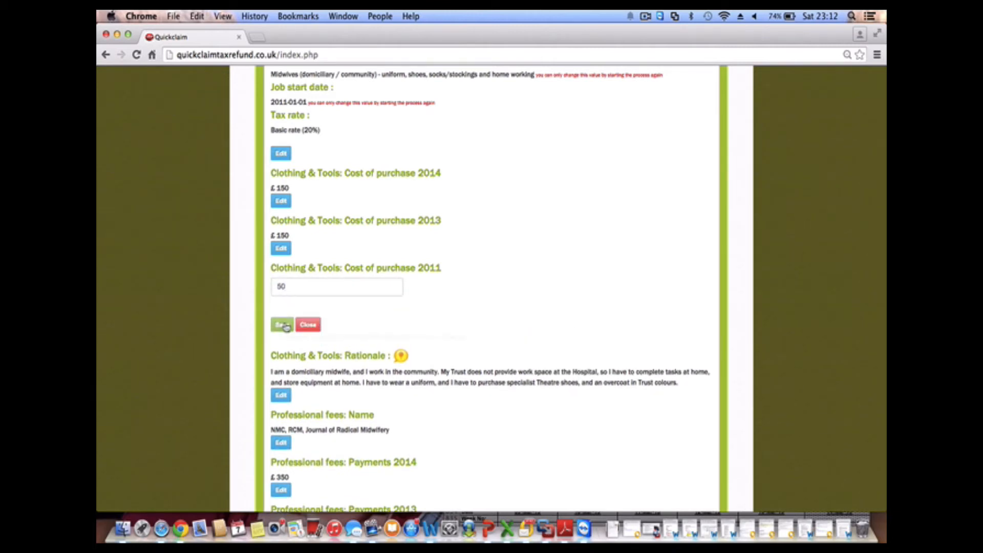
left_click(282, 325)
Reload the review page, confirming form resubmission, so the saved £50 shows
scroll(320, 365, "down", 1)
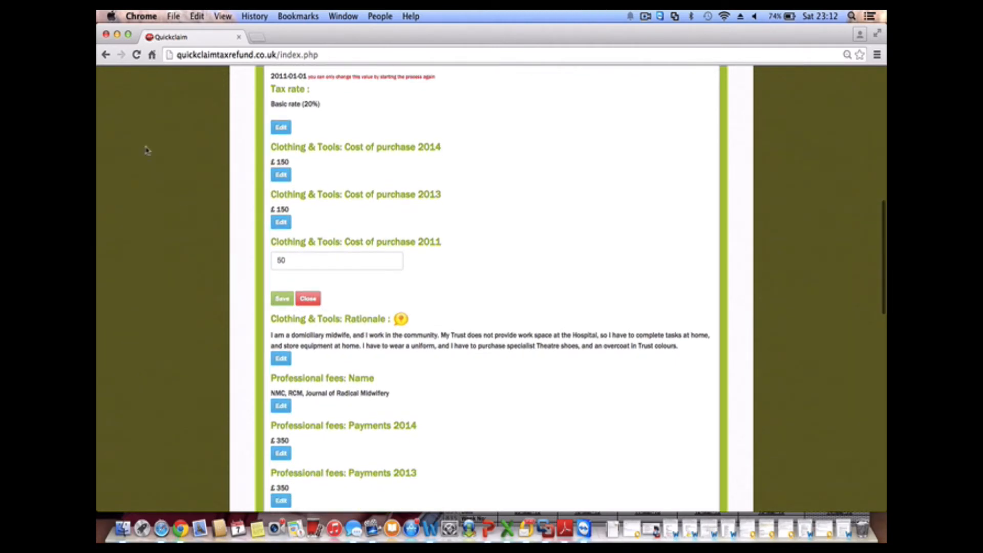
left_click(137, 55)
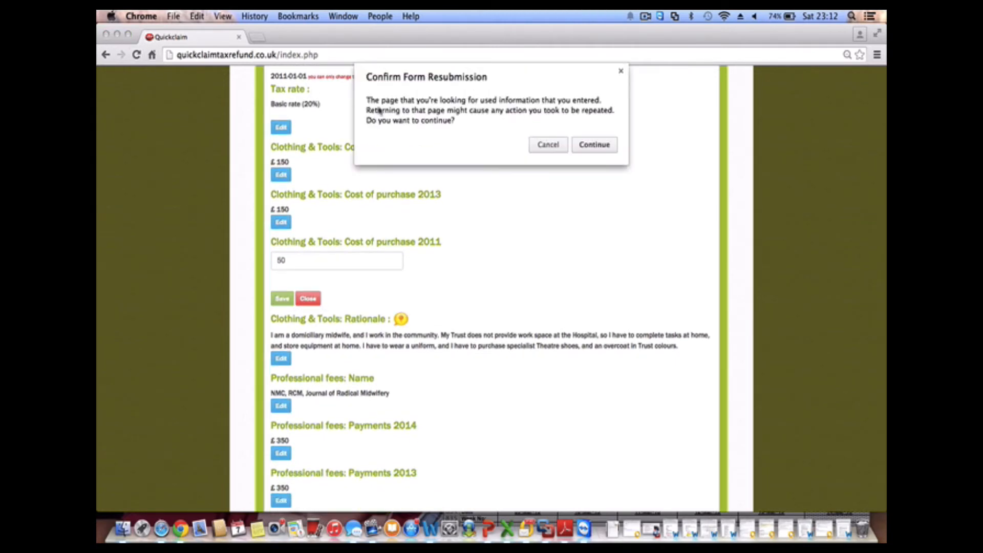
left_click(589, 148)
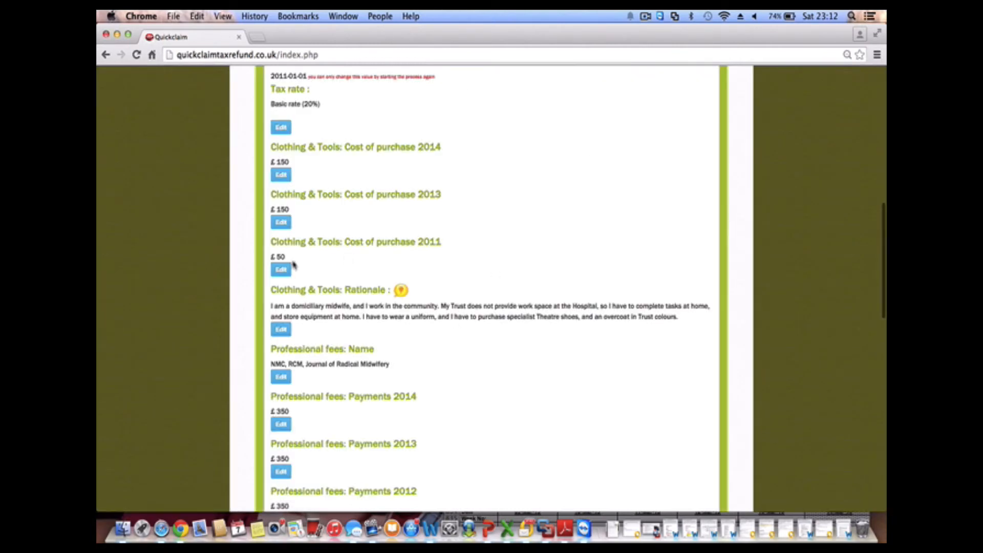
scroll(351, 370, "down", 5)
Tick the box confirming the details are accurate and proceed to the £9.99 payment
scroll(351, 369, "down", 1)
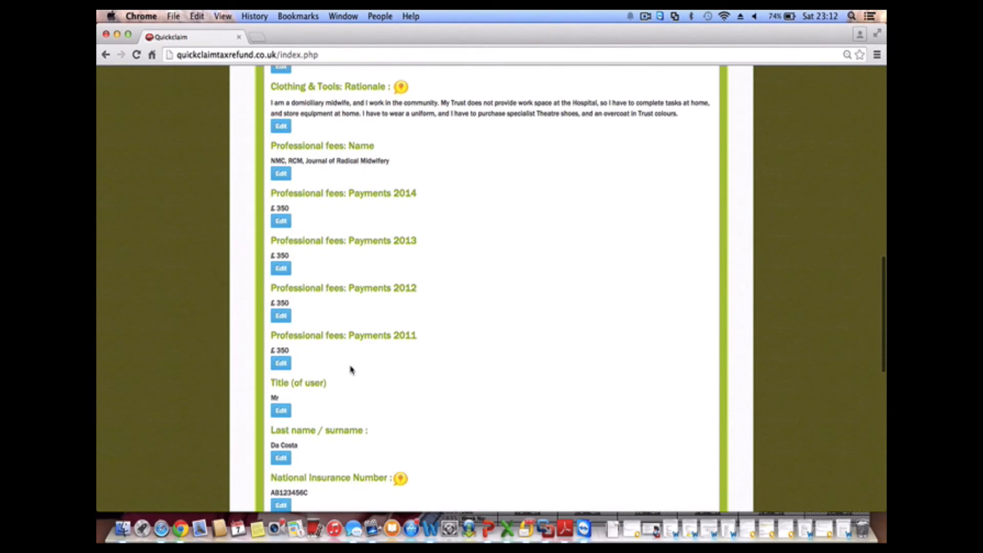
scroll(330, 368, "down", 2)
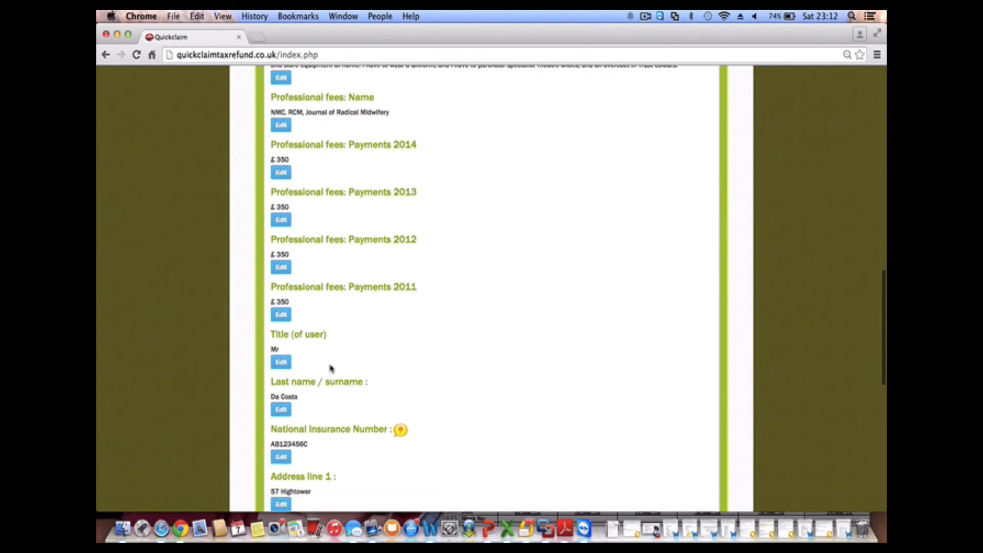
scroll(329, 361, "up", 1)
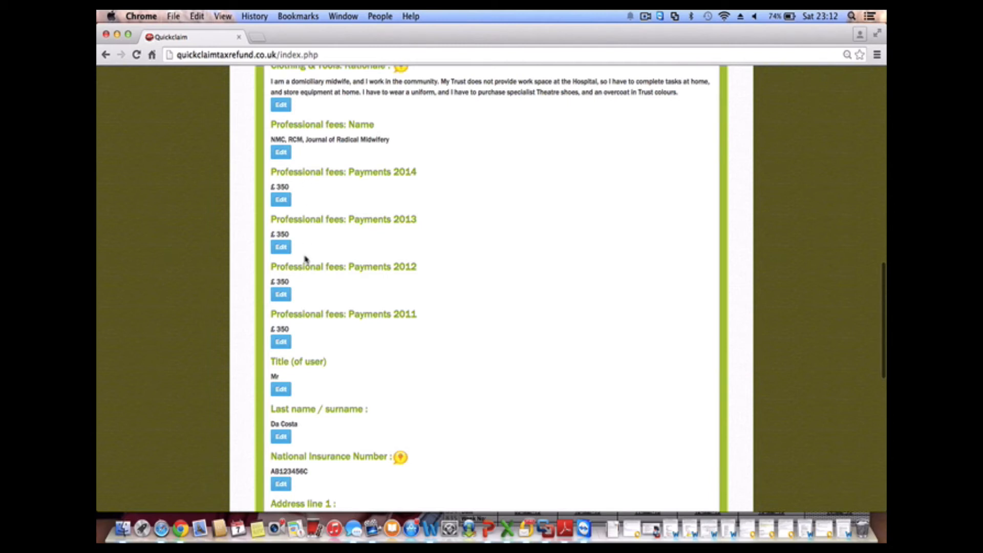
scroll(306, 260, "down", 10)
scroll(306, 260, "down", 2)
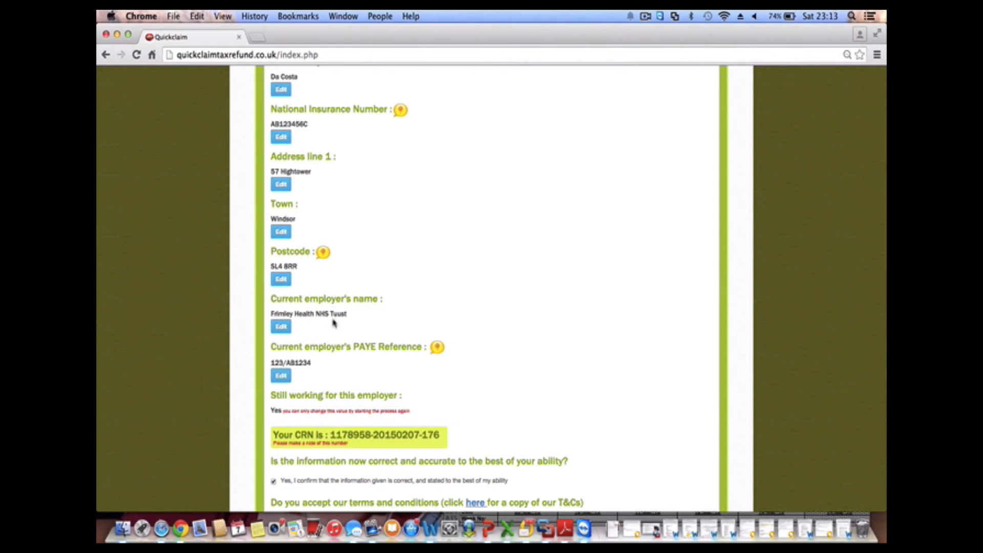
scroll(333, 321, "down", 3)
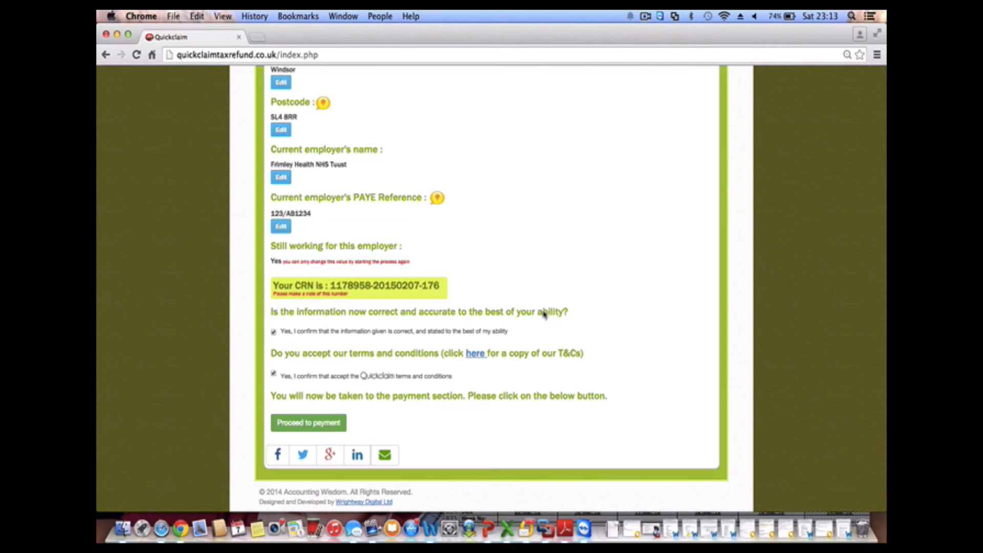
left_click(273, 333)
scroll(324, 160, "up", 10)
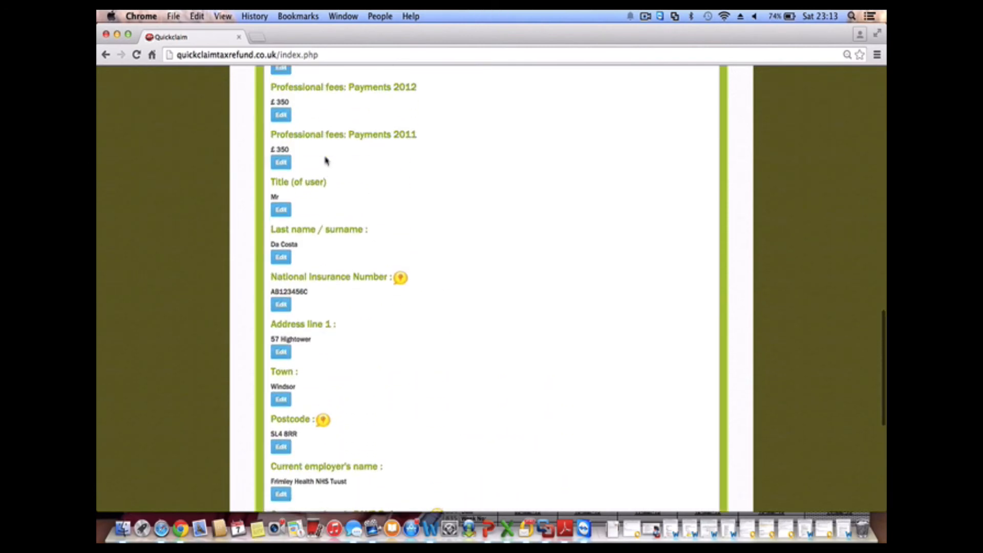
scroll(326, 160, "down", 10)
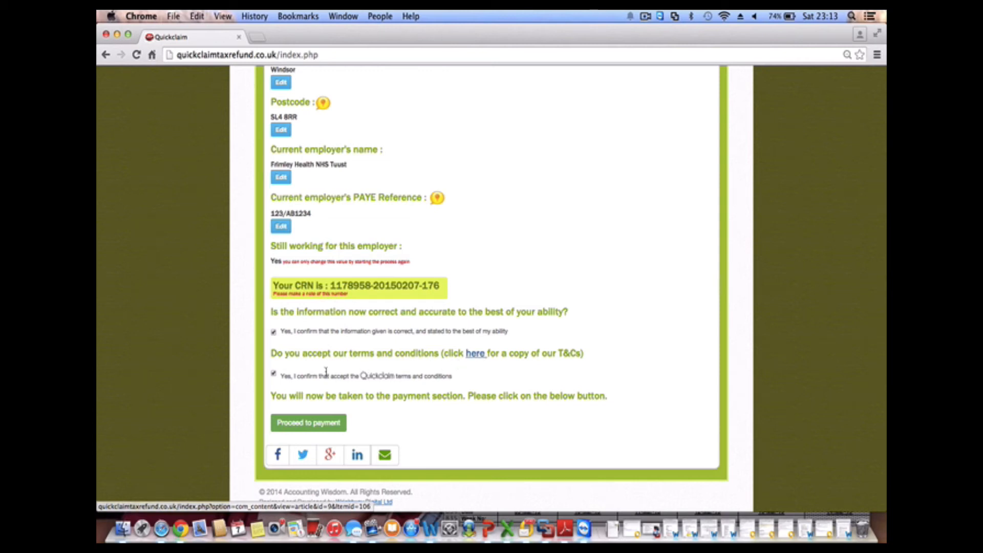
left_click(300, 426)
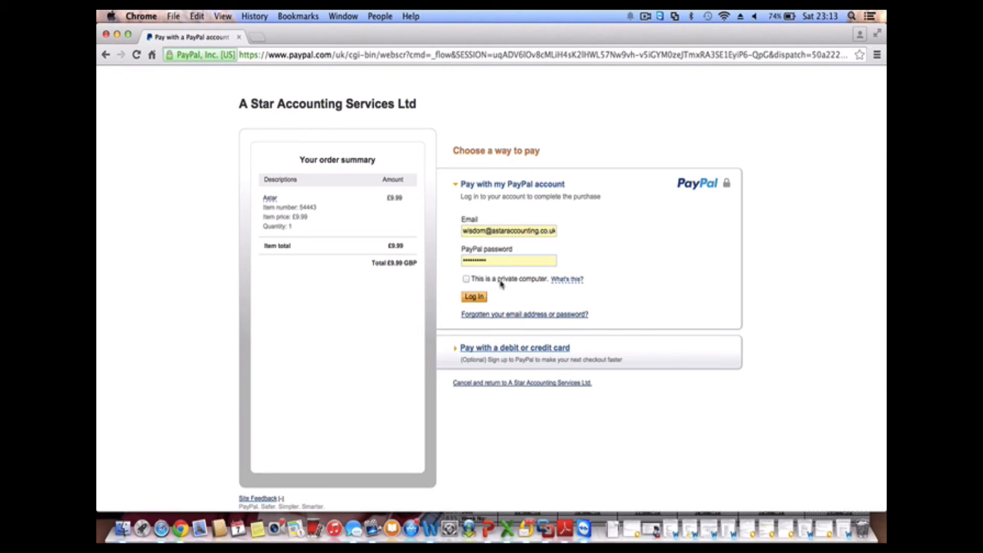
Switch PayPal checkout to debit or credit card and review the empty billing form
left_click(491, 350)
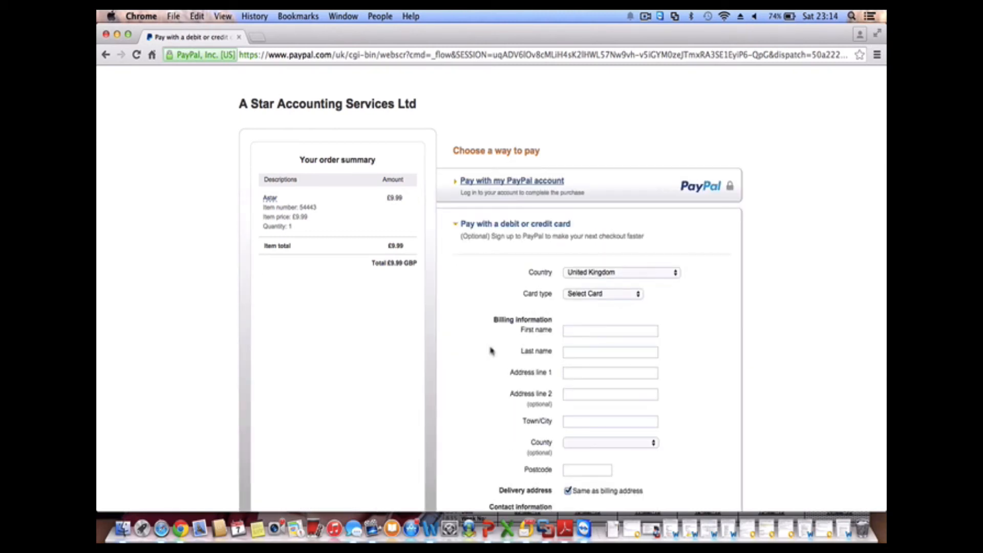
scroll(490, 350, "down", 5)
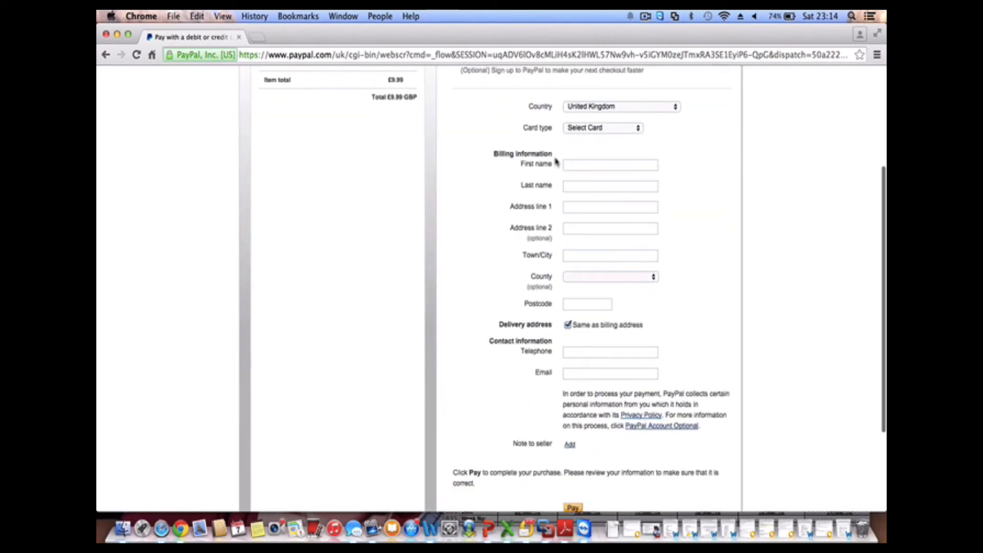
scroll(563, 419, "up", 5)
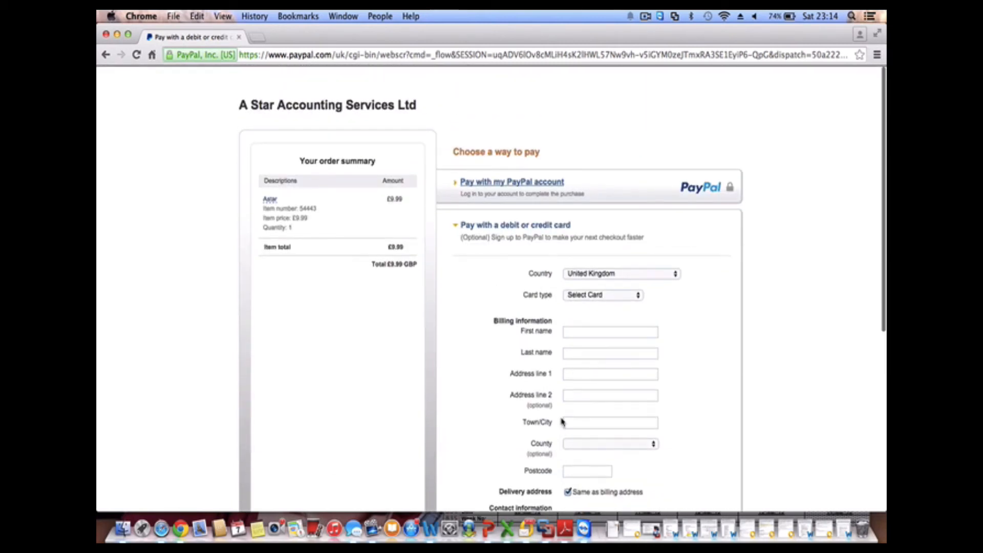
scroll(561, 420, "down", 8)
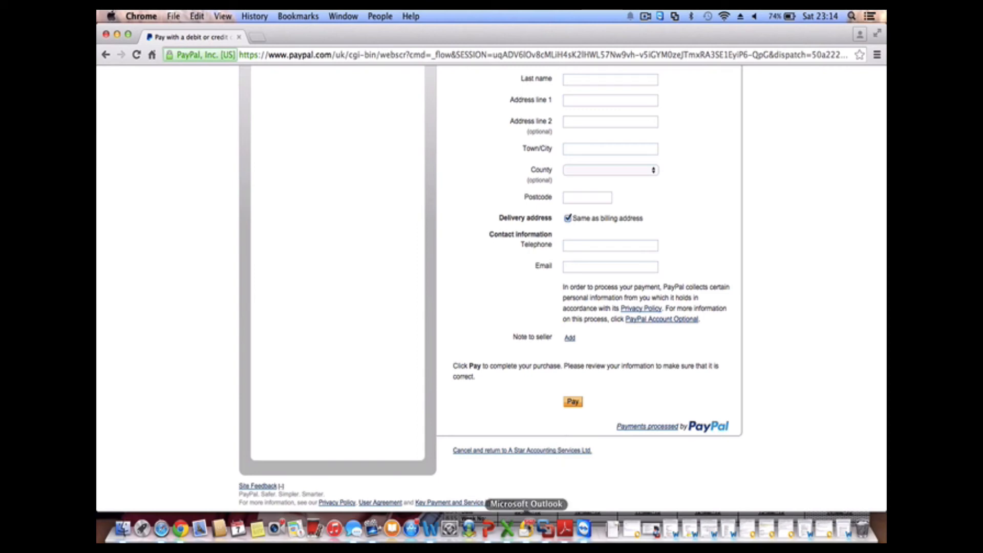
Open the claim letter PDF attached to the Outlook email 'Here's your tax refund claim letter to send to HMRC'
left_click(526, 527)
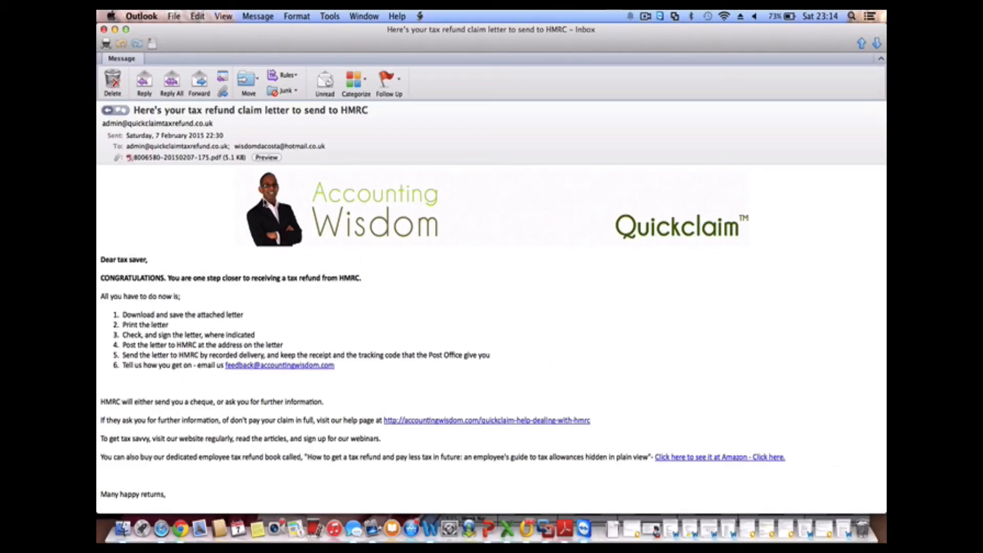
left_click(226, 159)
double_click(226, 159)
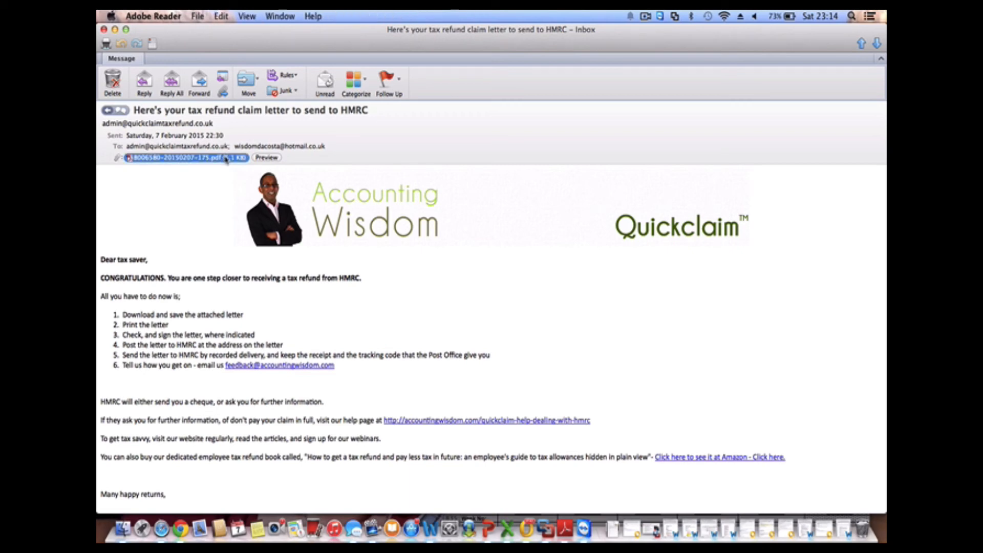
Read both pages of the HMRC claim letter PDF, close it, then follow the email's HMRC help link
scroll(390, 380, "down", 2)
scroll(390, 380, "down", 3)
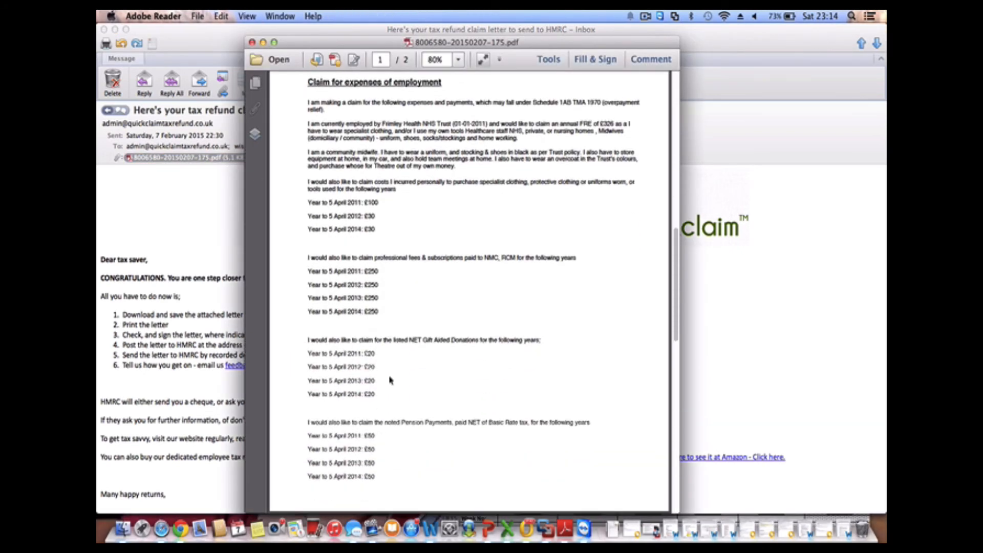
scroll(391, 380, "up", 5)
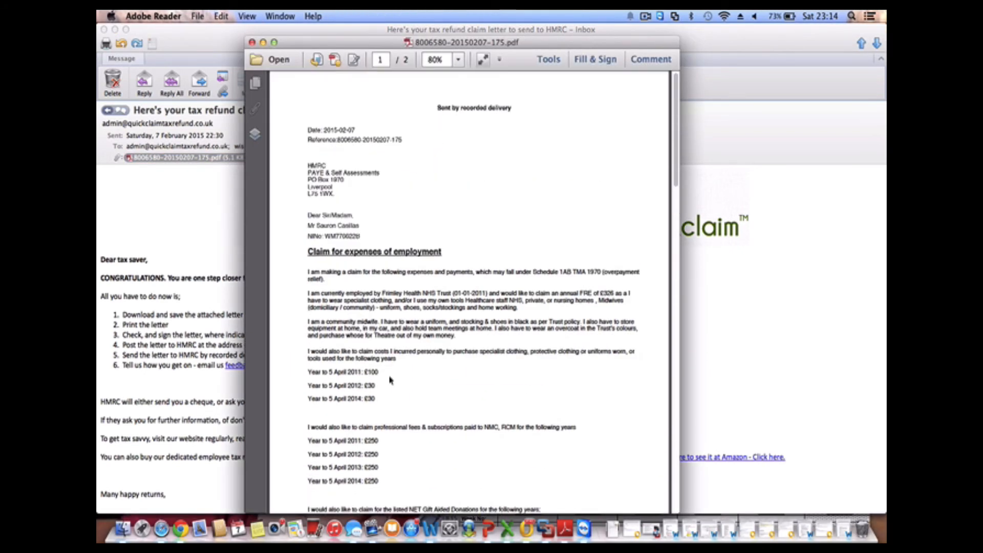
scroll(392, 380, "down", 15)
scroll(394, 380, "up", 4)
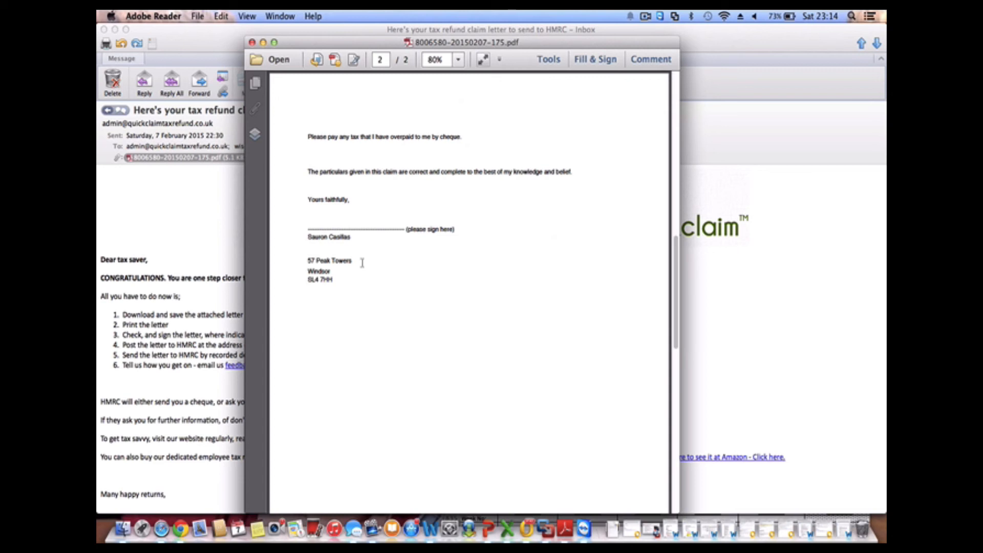
scroll(362, 262, "up", 10)
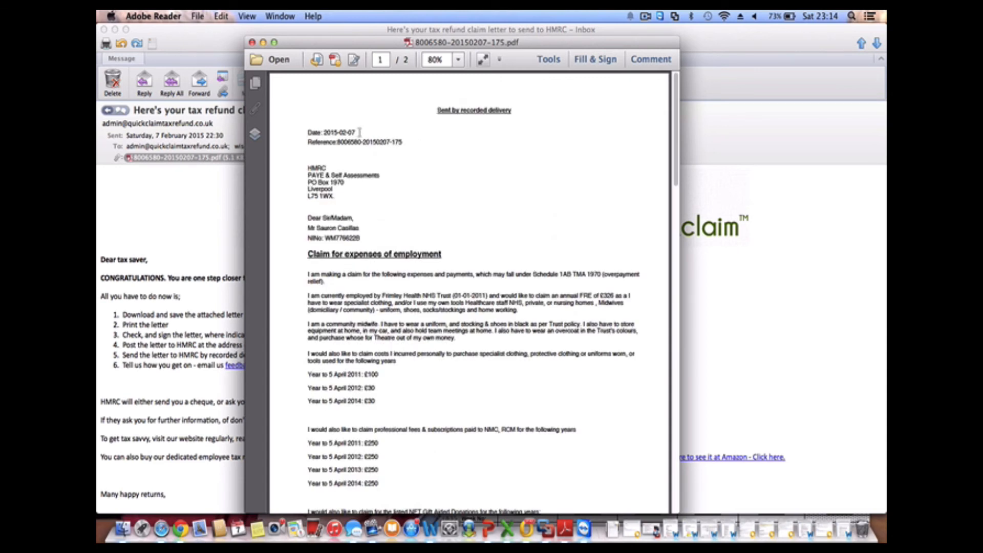
scroll(364, 323, "down", 2)
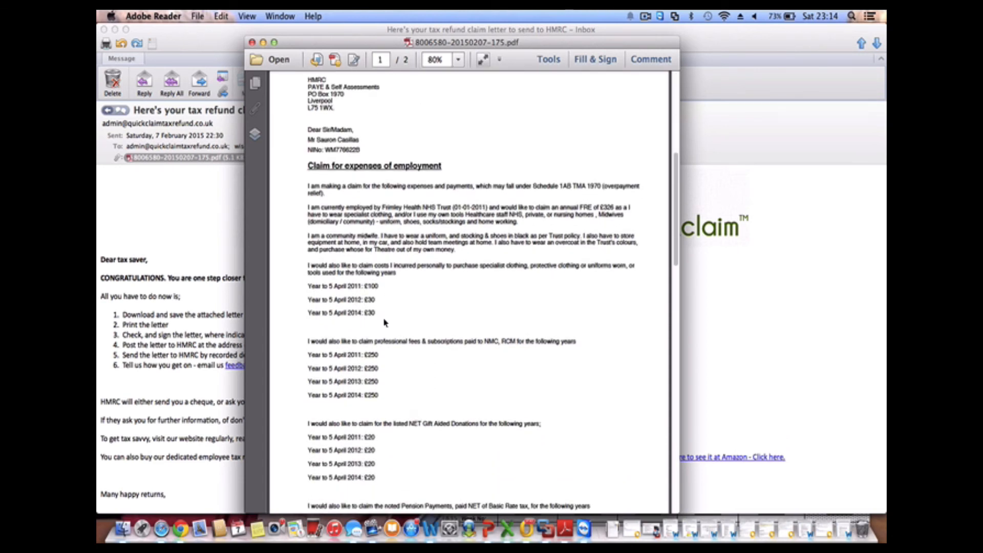
left_click(252, 43)
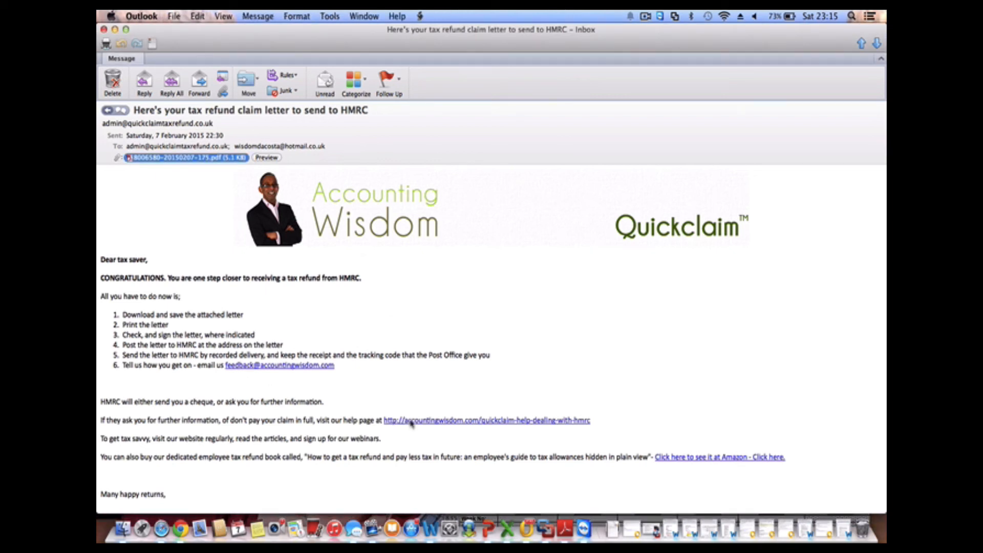
left_click(411, 420)
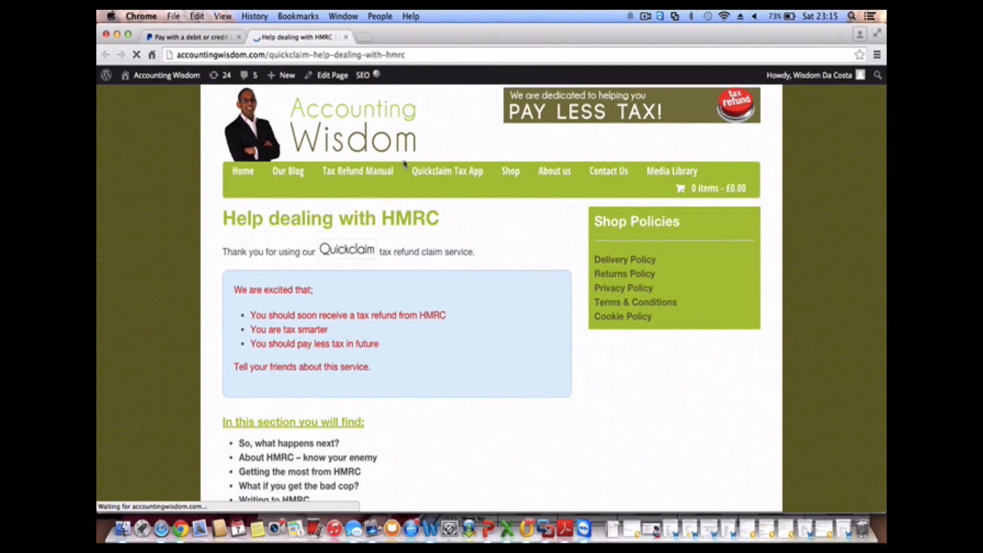
Read down through the whole 'Help dealing with HMRC' page
scroll(396, 341, "down", 1)
scroll(398, 342, "up", 1)
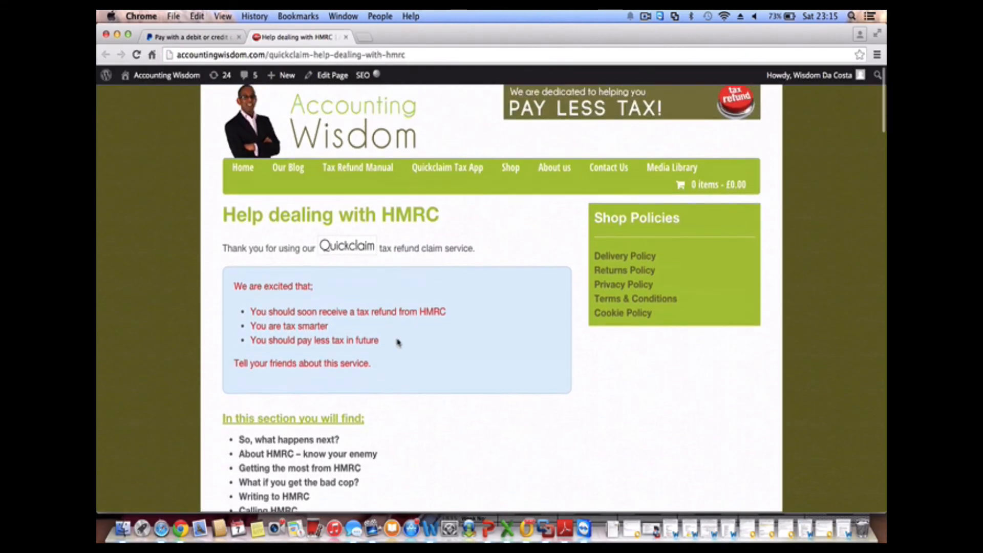
scroll(397, 342, "down", 1)
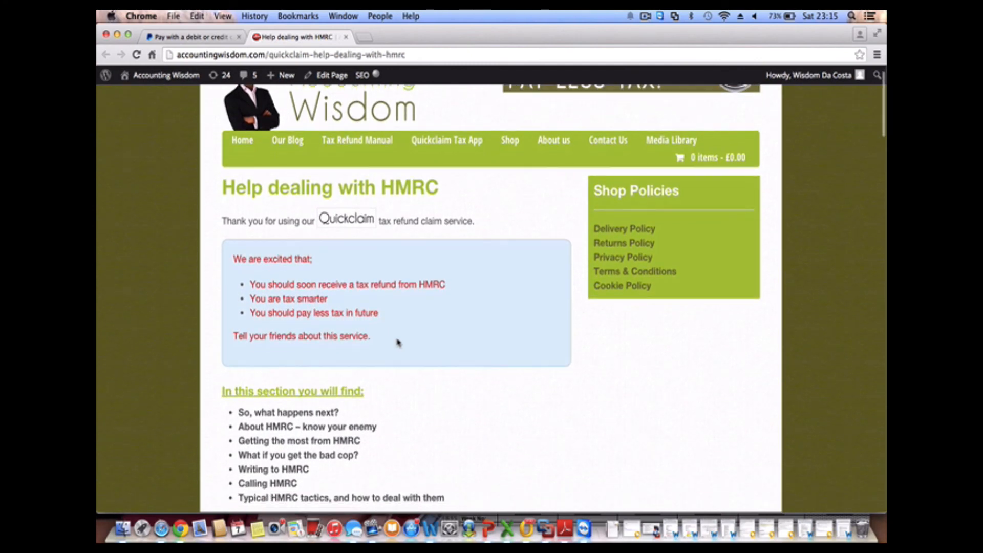
scroll(398, 342, "down", 4)
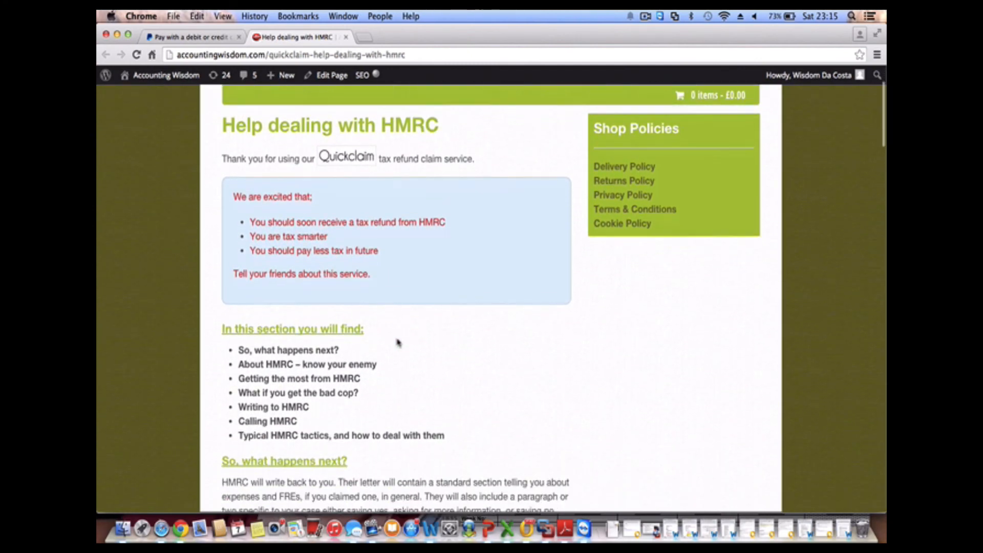
scroll(398, 341, "down", 4)
scroll(398, 342, "down", 3)
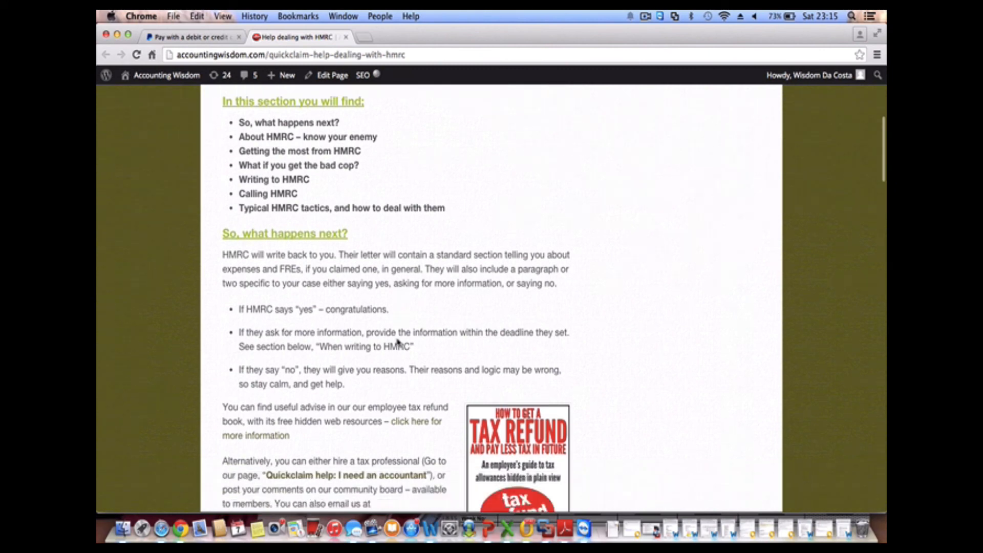
scroll(399, 342, "down", 7)
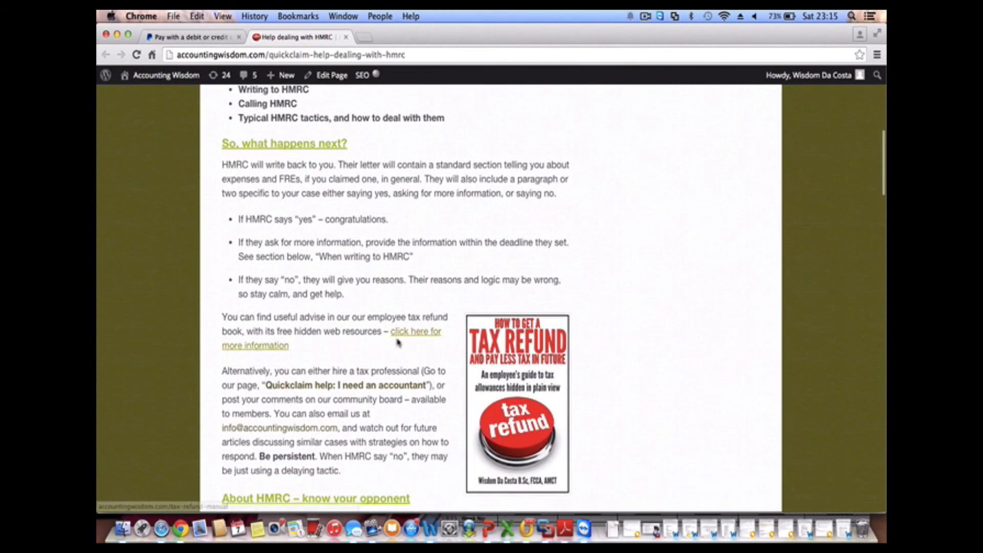
scroll(398, 340, "down", 6)
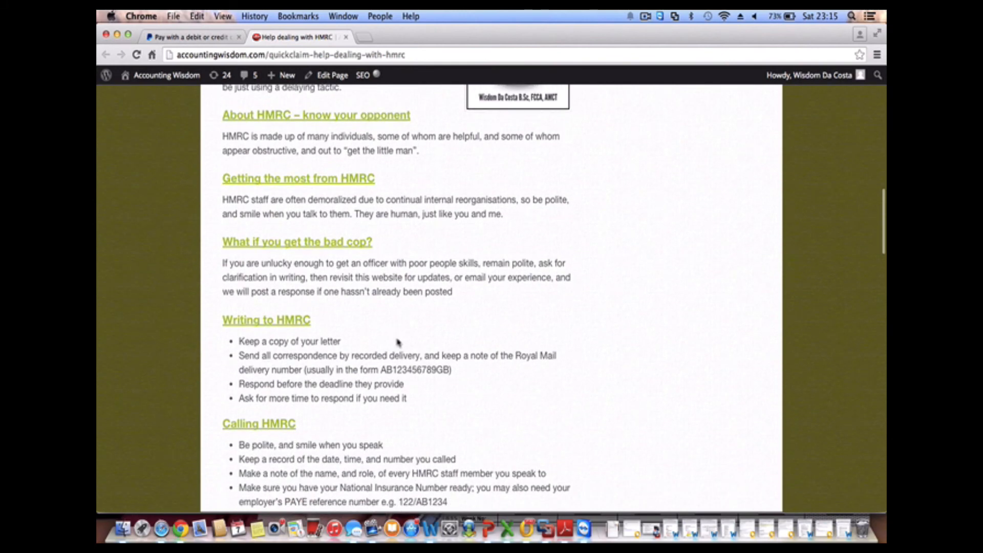
scroll(398, 342, "down", 4)
scroll(397, 342, "down", 9)
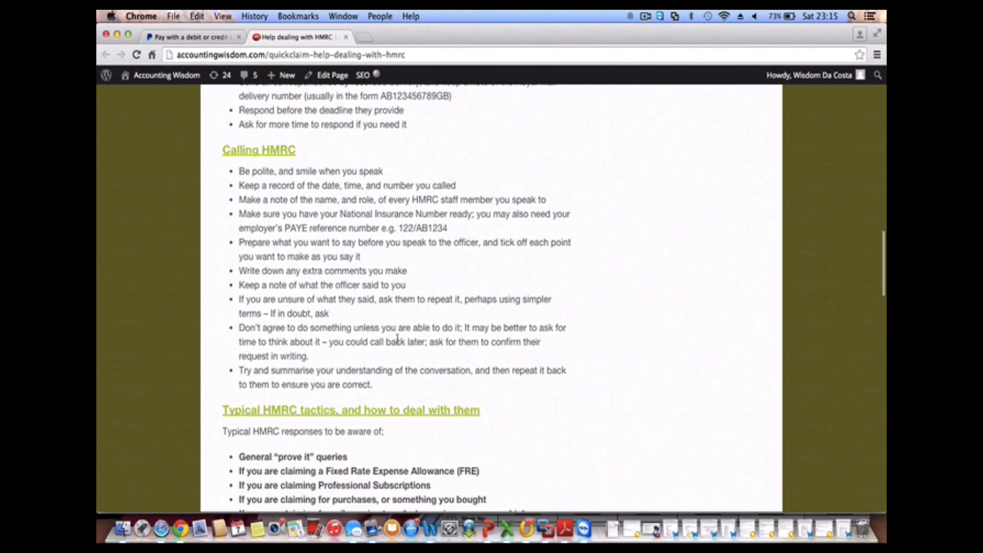
scroll(398, 338, "down", 10)
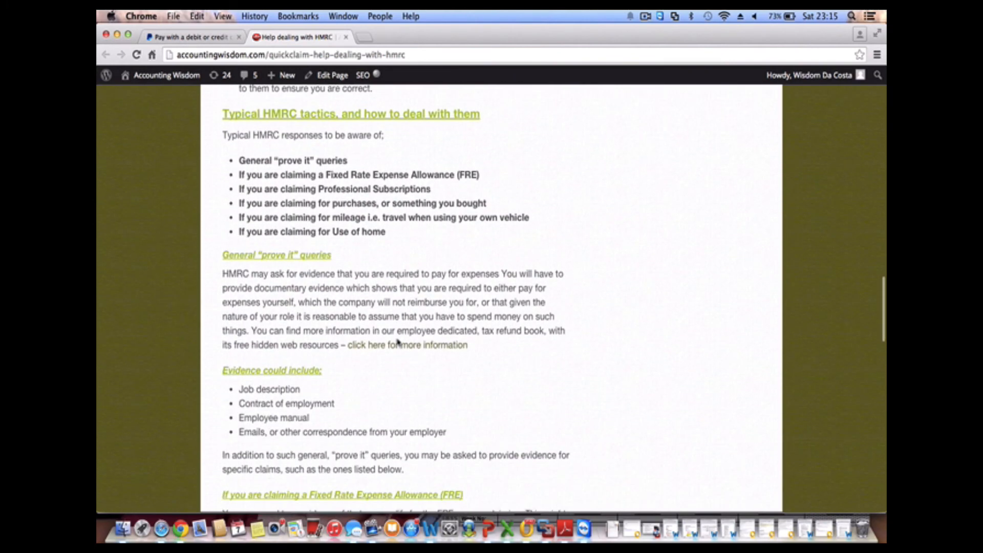
scroll(398, 338, "down", 6)
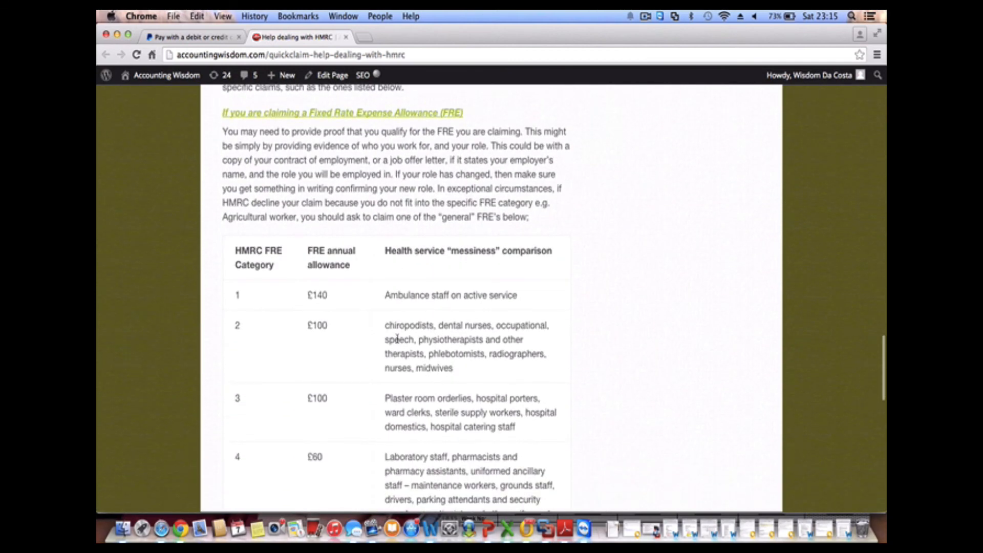
scroll(398, 342, "down", 6)
scroll(398, 342, "down", 6)
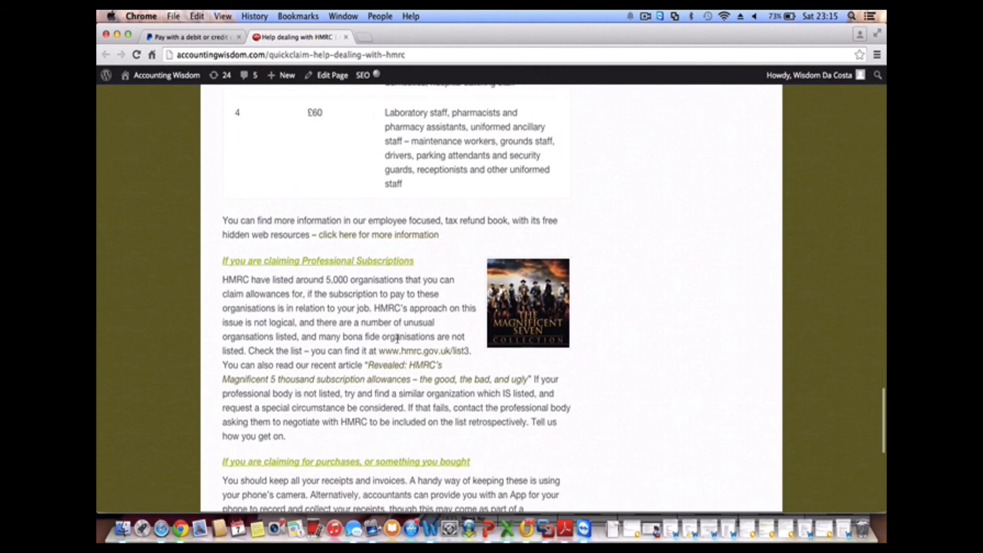
scroll(398, 338, "down", 8)
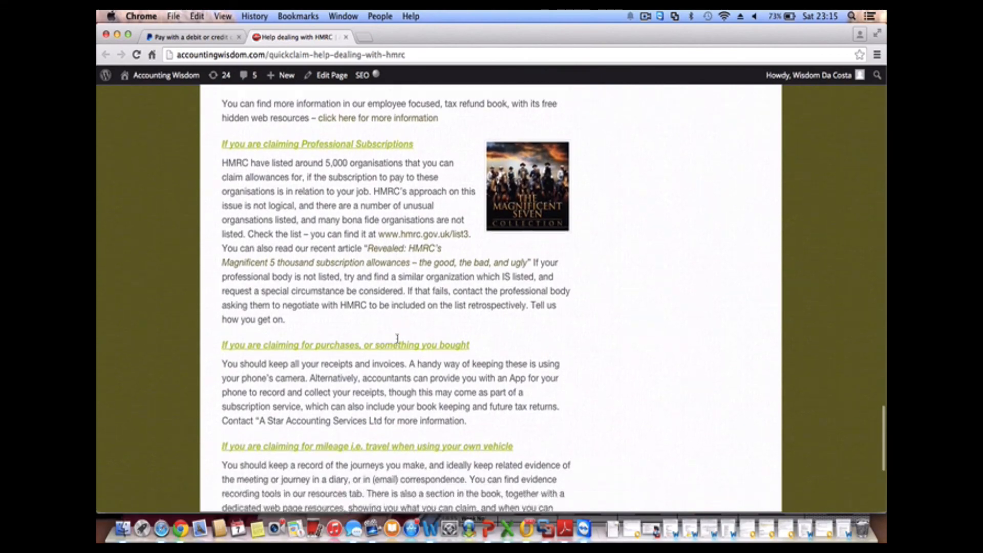
scroll(397, 339, "down", 1)
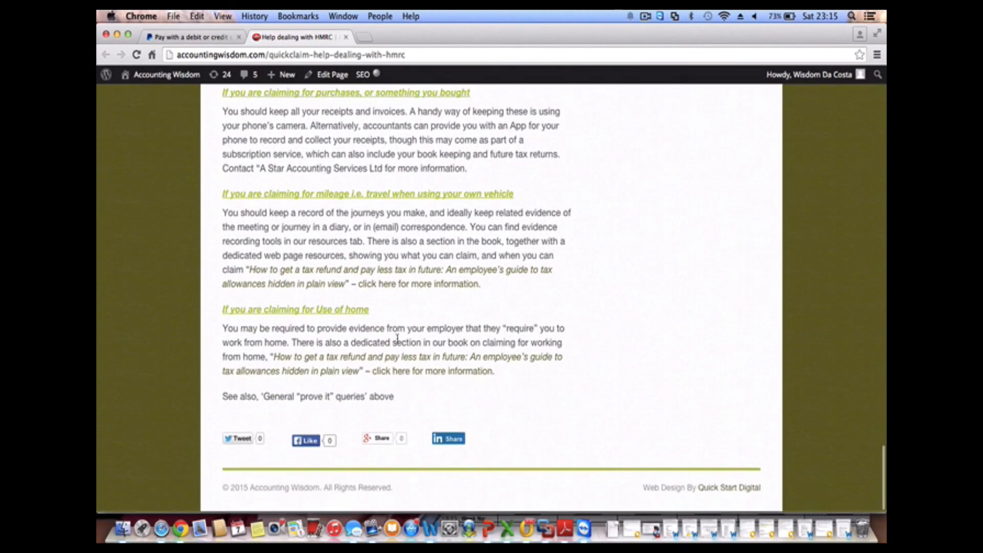
Return to the top and open the Accounting Wisdom home page via its logo
scroll(398, 338, "up", 20)
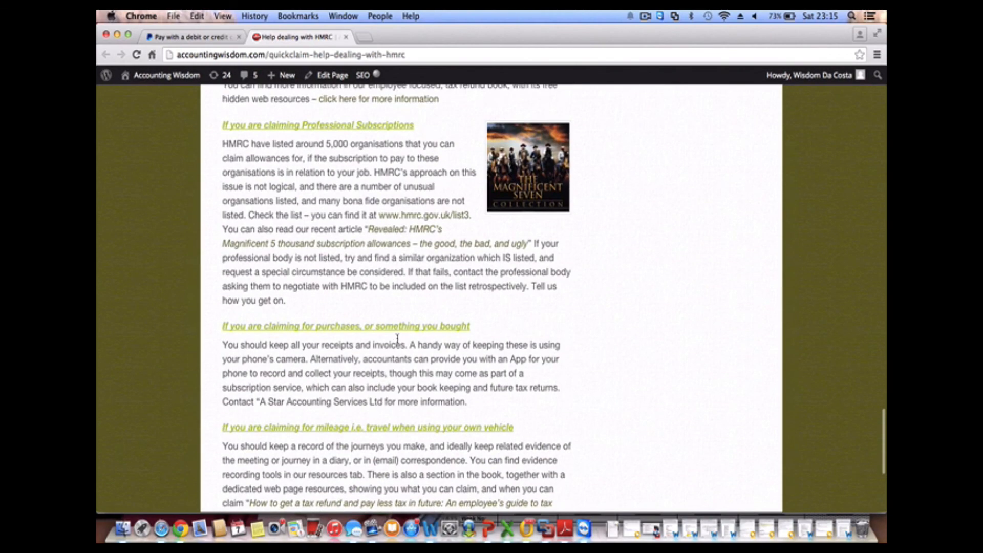
scroll(398, 343, "up", 15)
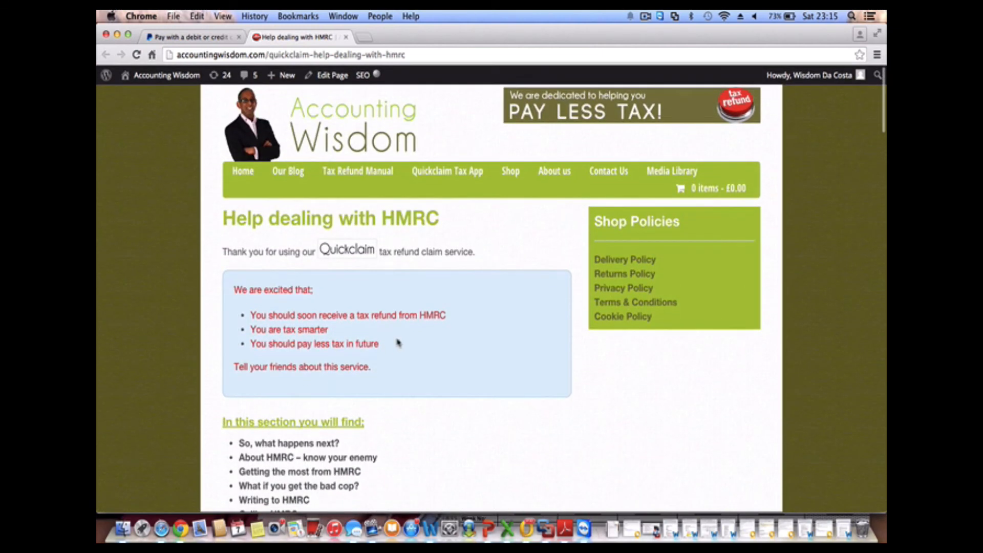
left_click(366, 121)
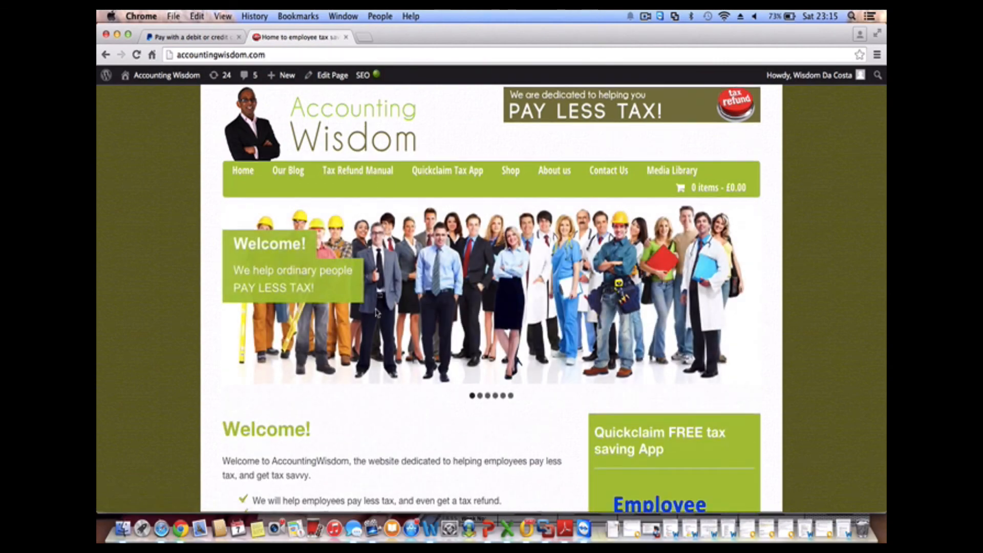
scroll(415, 350, "down", 10)
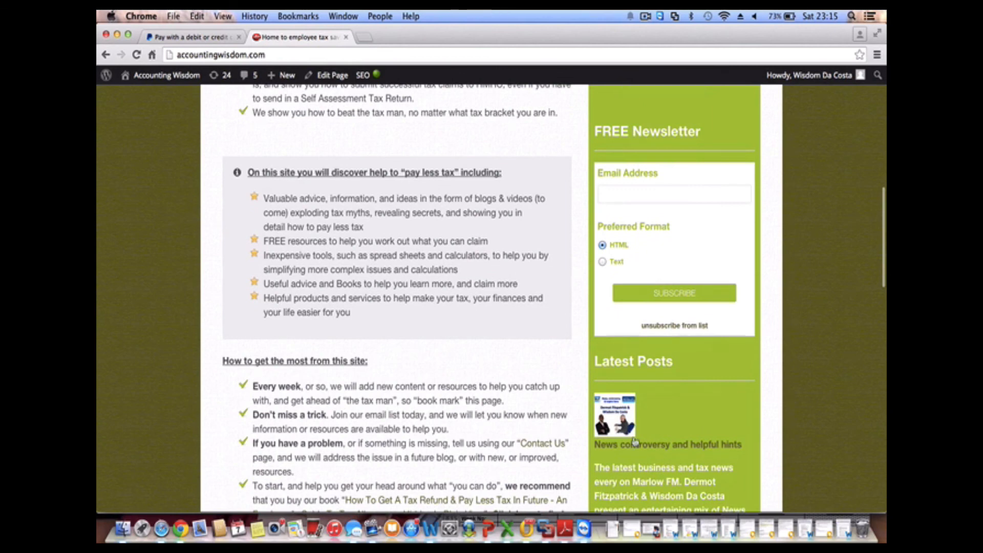